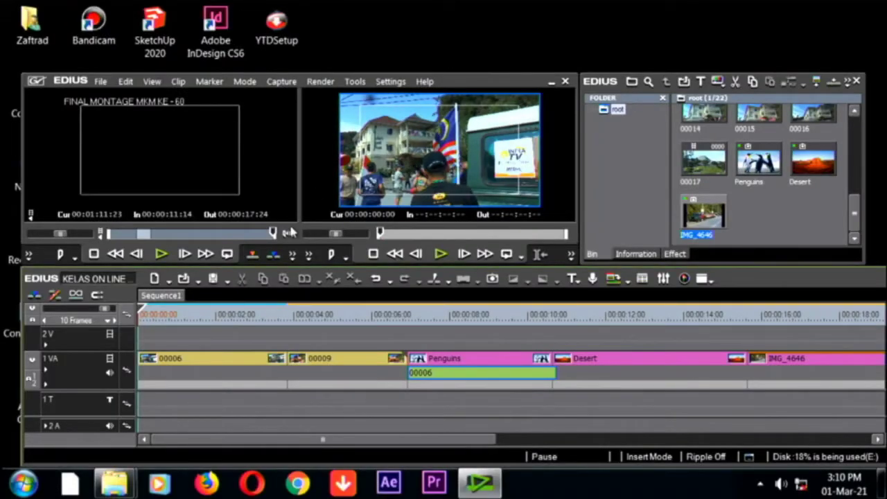
Step: Load clip 00017 from the bin into the source player and preview it
click(179, 308)
drag(178, 309, 141, 309)
click(705, 169)
double_click(705, 169)
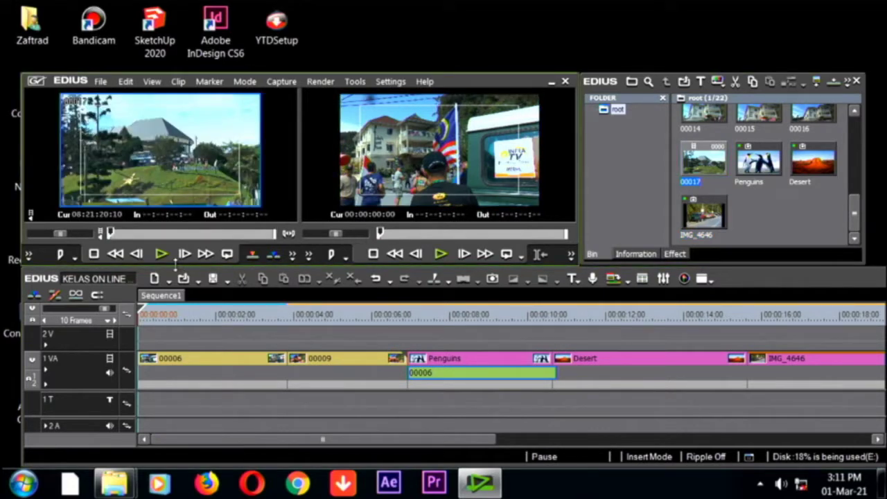
click(161, 254)
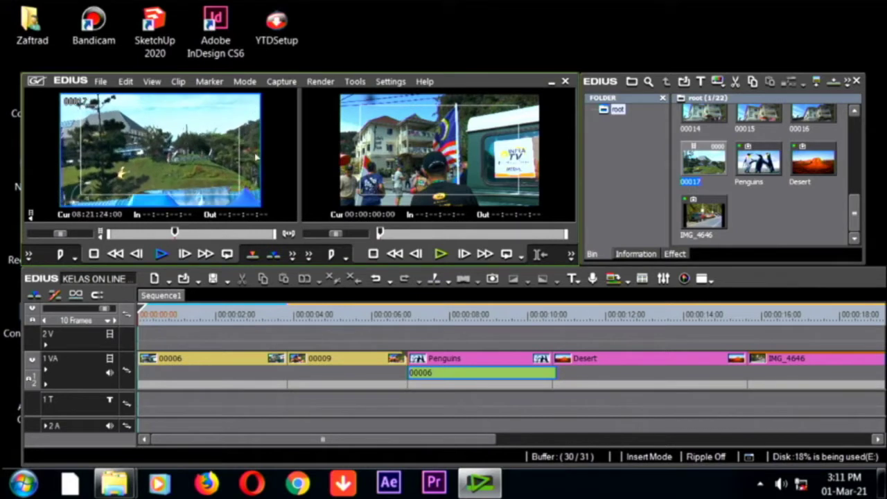
key(space)
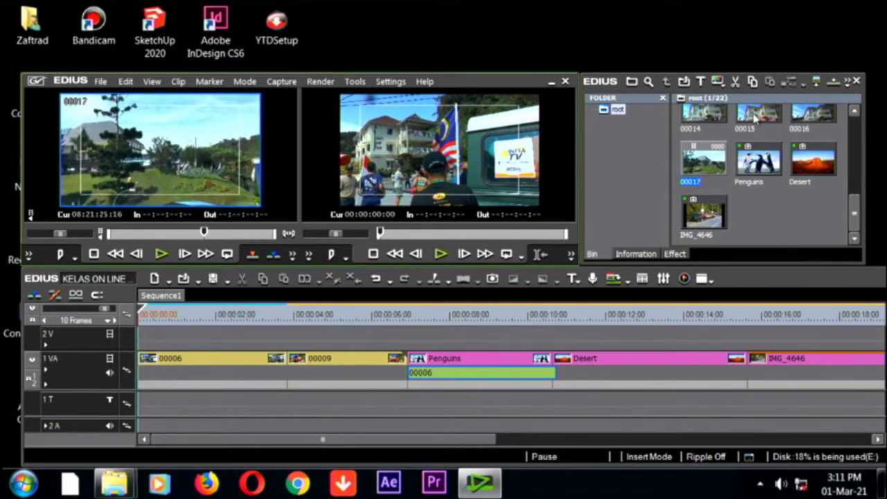
Step: Load clip 00016 from the bin into the source player and preview its opening seconds
double_click(811, 117)
click(161, 254)
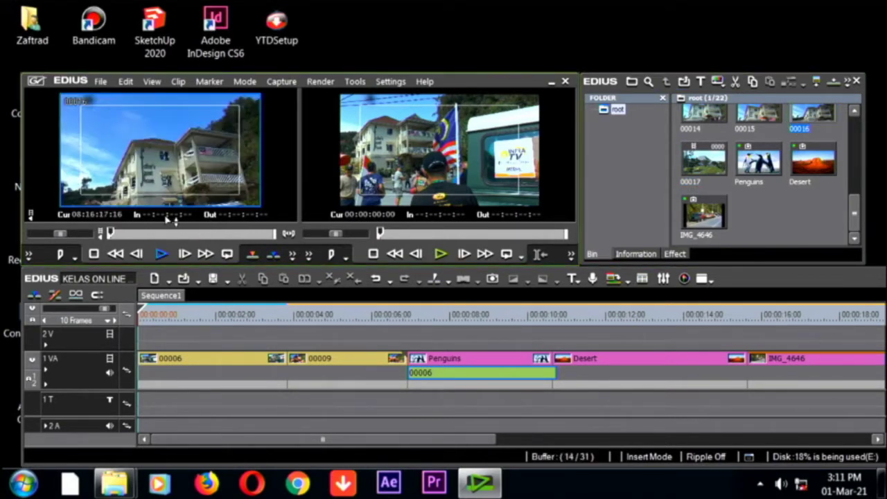
key(space)
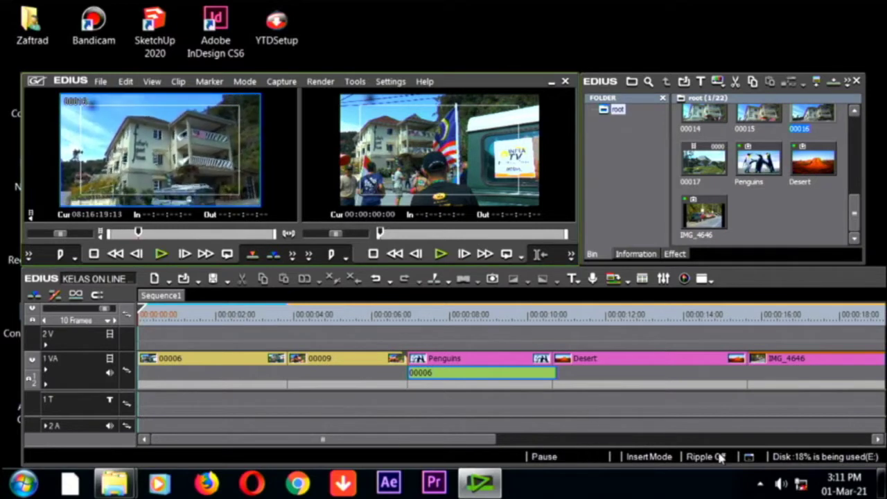
Step: Raise the system volume and replay clip 00016 from near its beginning
click(780, 482)
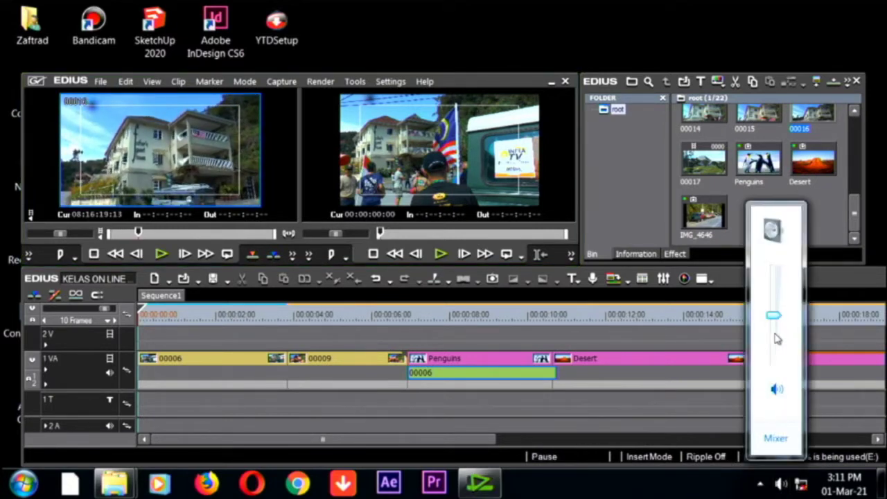
drag(778, 320, 775, 294)
drag(138, 234, 119, 237)
key(space)
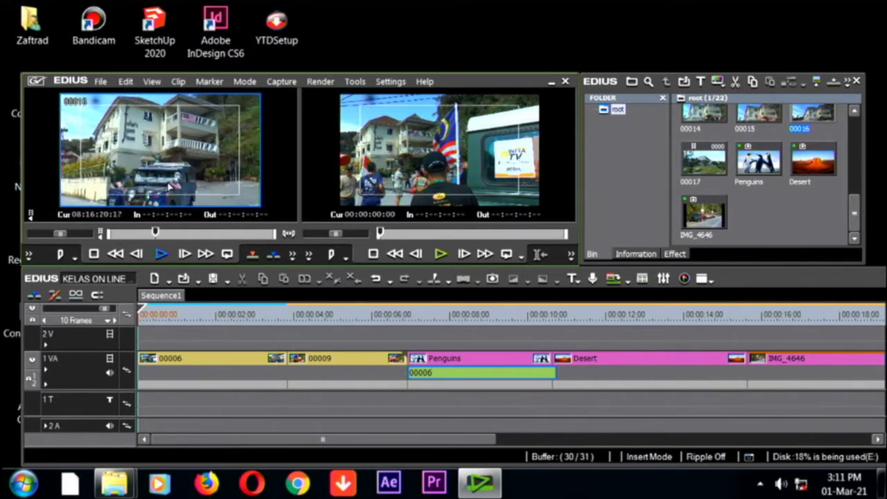
key(space)
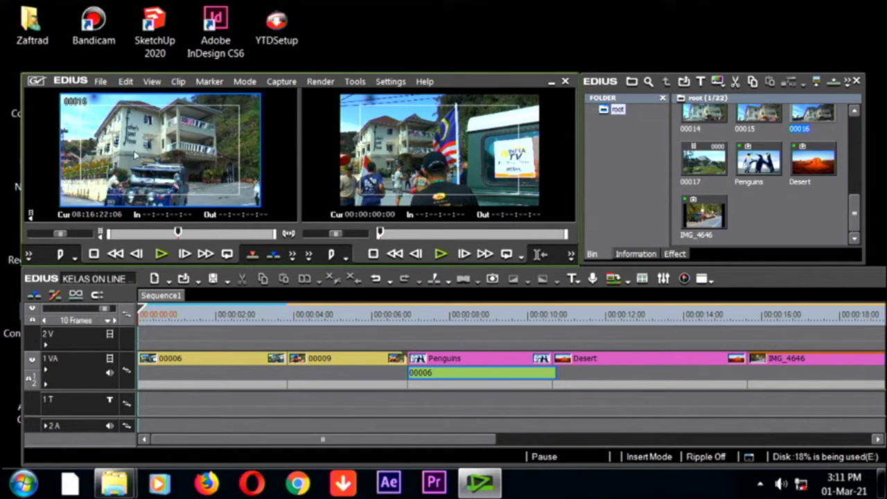
Step: Place clip 00016 on track 2V at the start of the timeline and play it back
drag(148, 239, 144, 336)
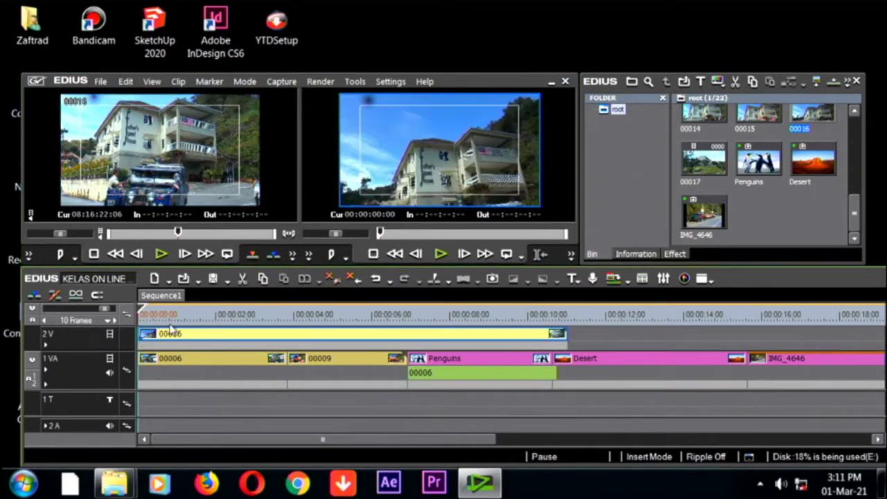
key(space)
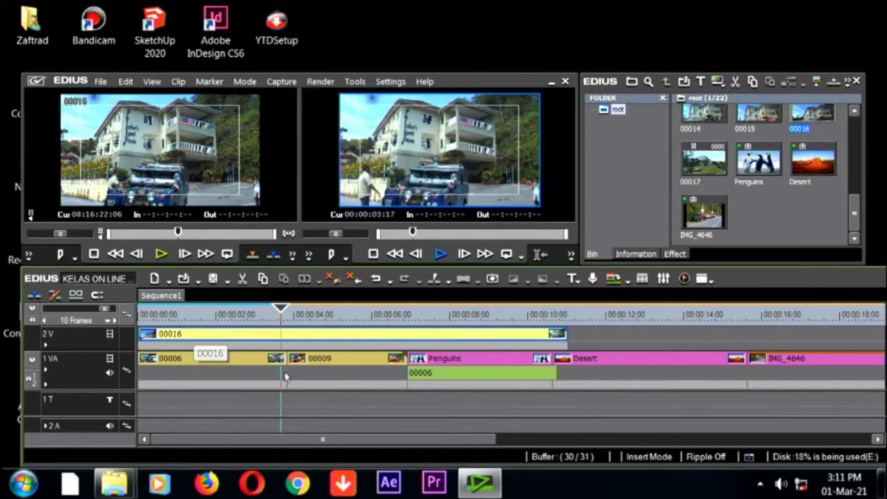
key(space)
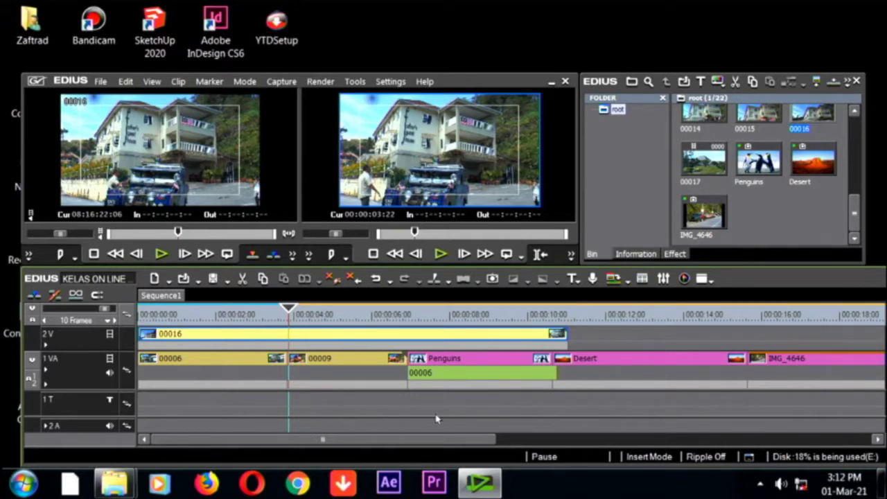
Step: Enlarge the timeline area to show more audio tracks, with the time scale at 1 second and track 2A selected
drag(460, 264, 450, 204)
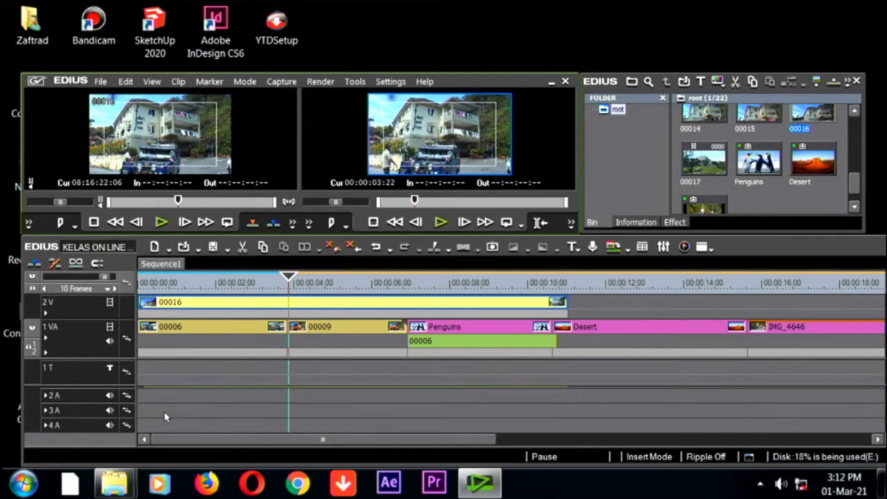
key(Right)
key(Right)
scroll(155, 400, up, 2)
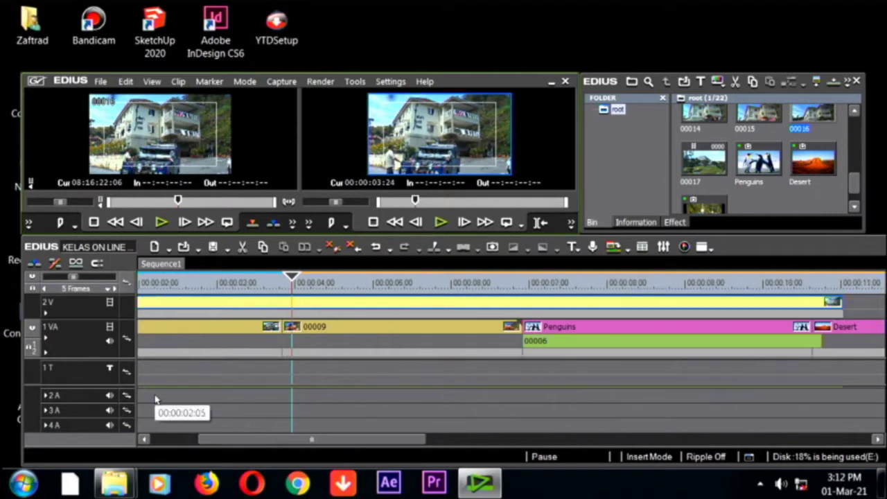
scroll(155, 400, down, 2)
scroll(155, 400, down, 3)
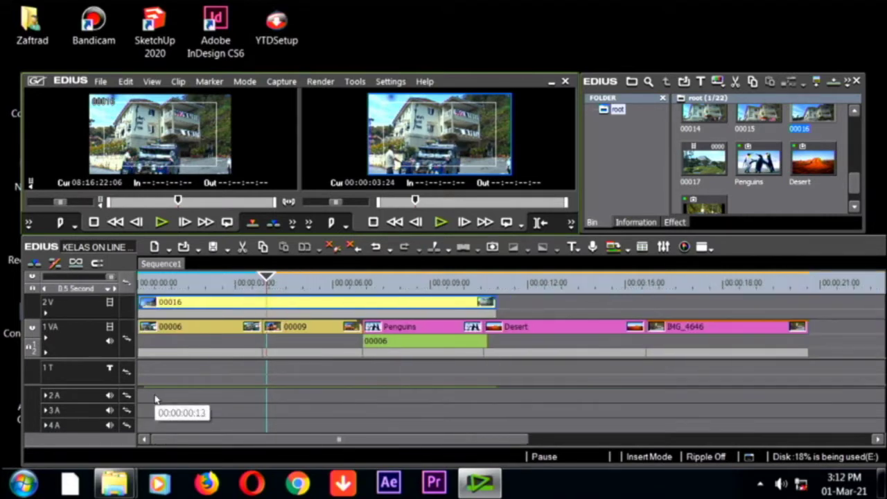
scroll(156, 399, up, 1)
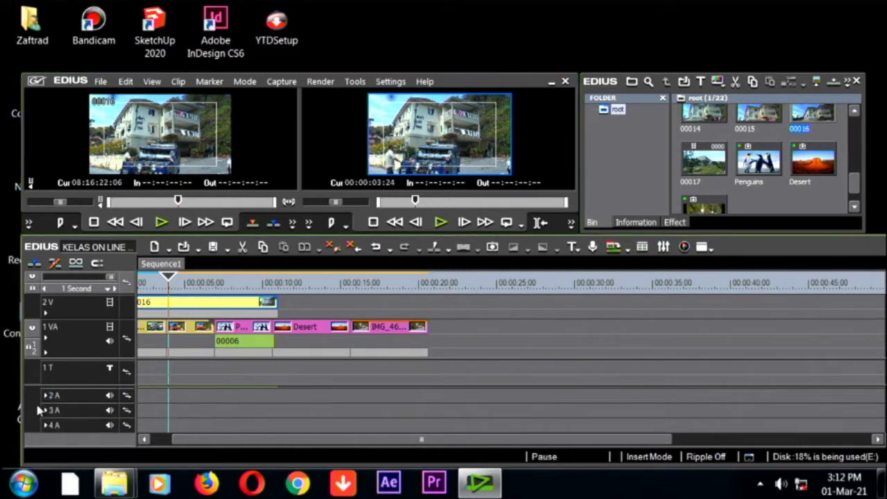
click(60, 398)
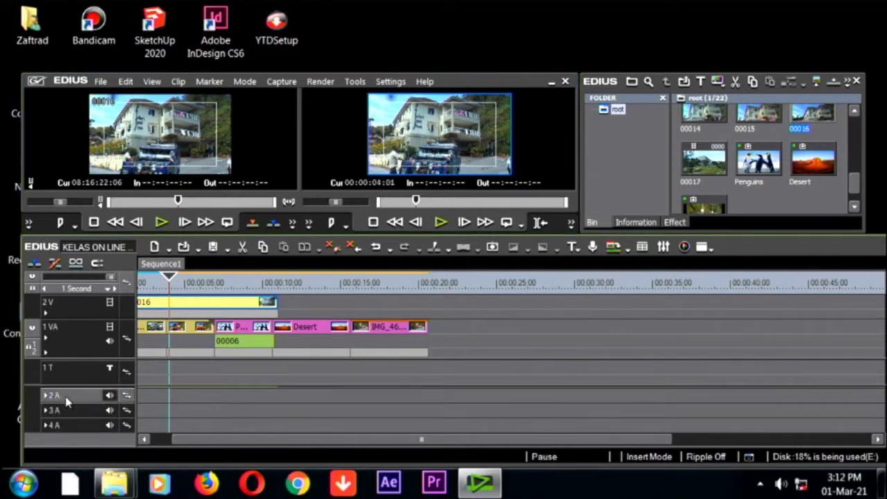
key(Left)
key(Left)
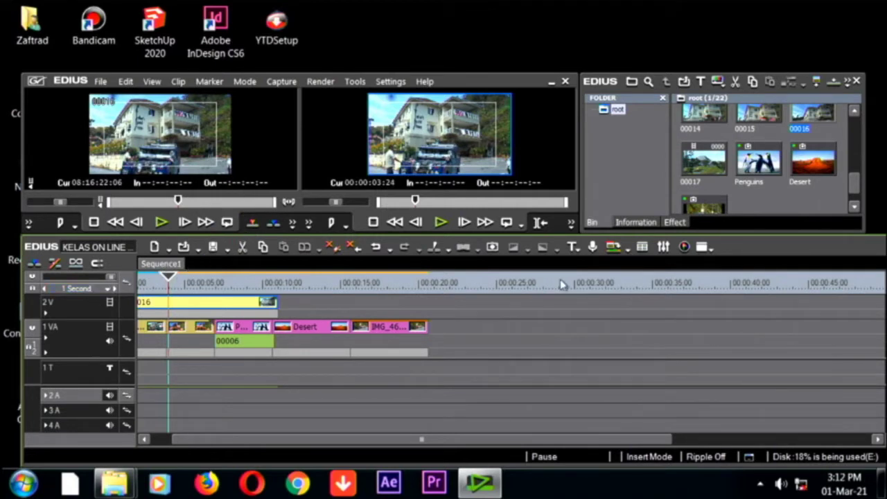
Step: Mute audio track 1A, adjusting the timeline window to reach it, and return the playhead to the timeline's start
drag(743, 248, 745, 276)
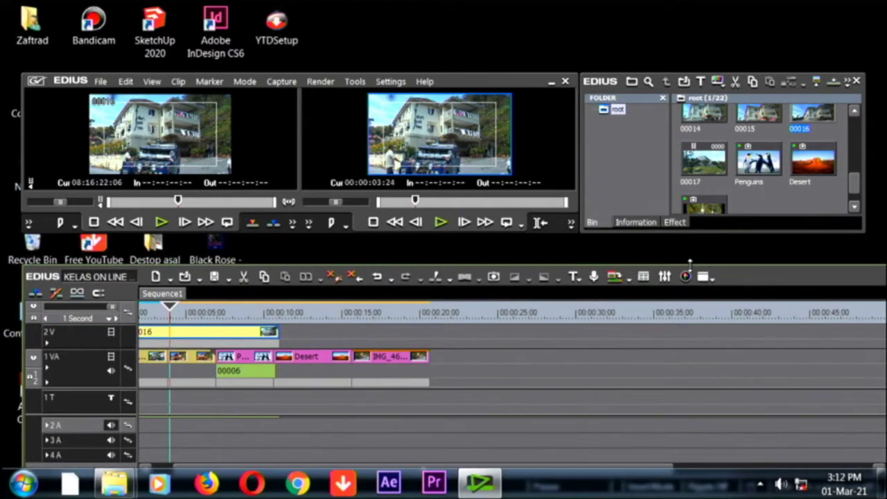
drag(687, 263, 687, 81)
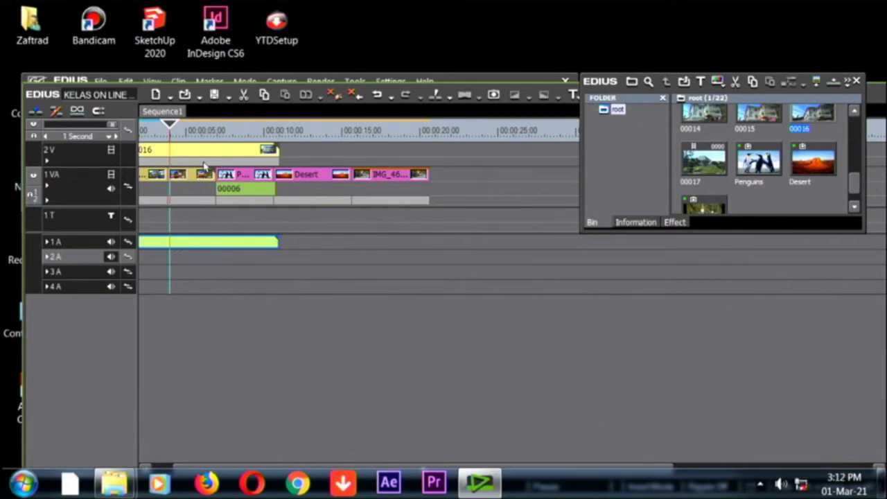
click(111, 242)
drag(187, 125, 120, 150)
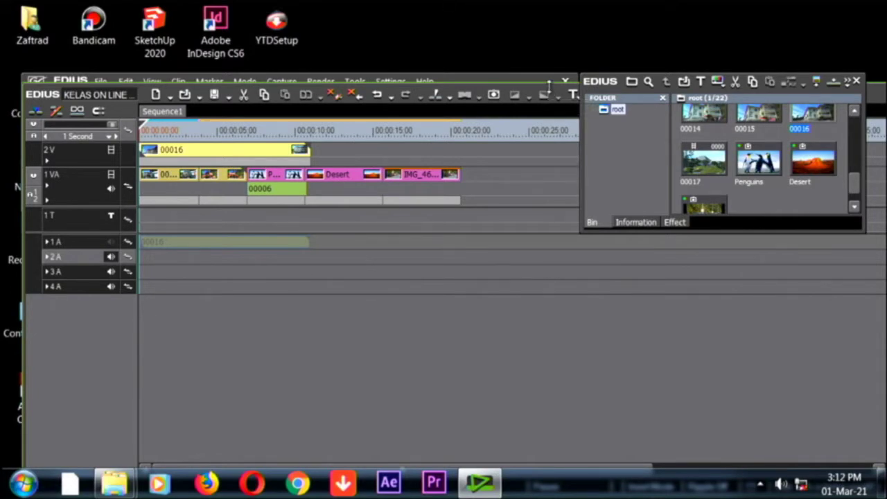
drag(547, 89, 585, 236)
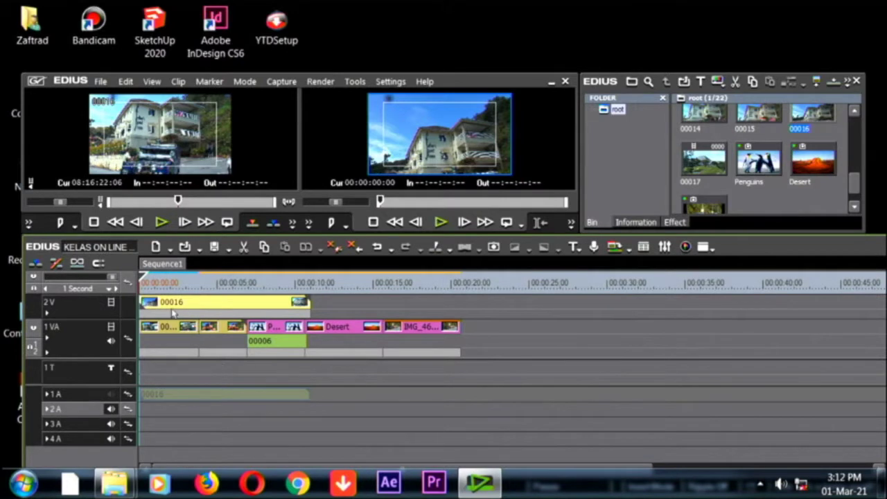
Step: Play the timeline with track 1A muted and delete clip 00016 from track 2V
key(space)
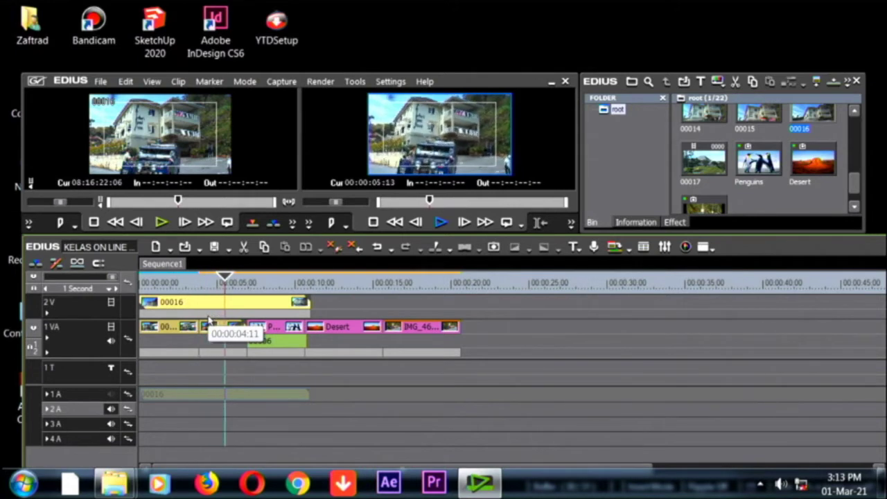
key(space)
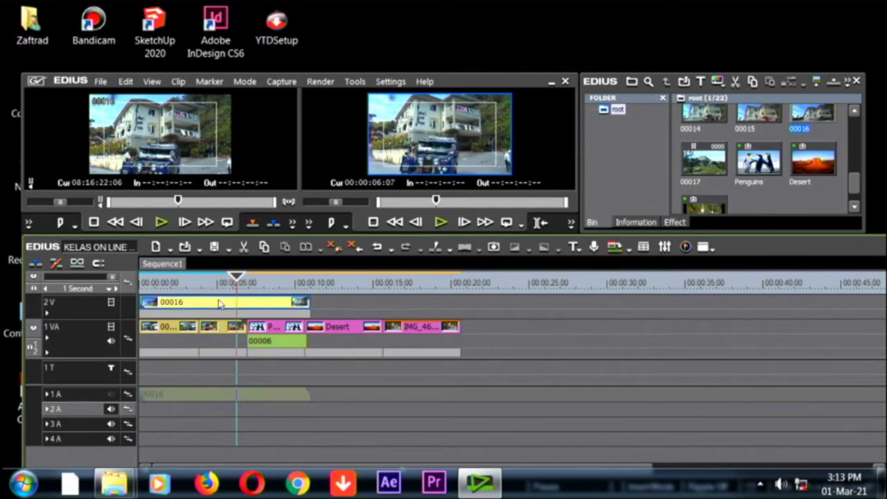
key(Delete)
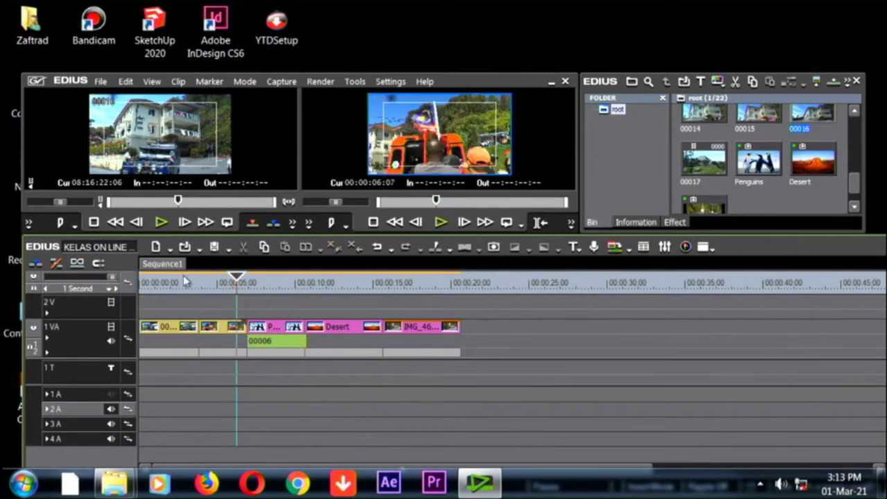
Step: Play the opening seconds of the timeline from its start to check the first clip
key(Home)
key(space)
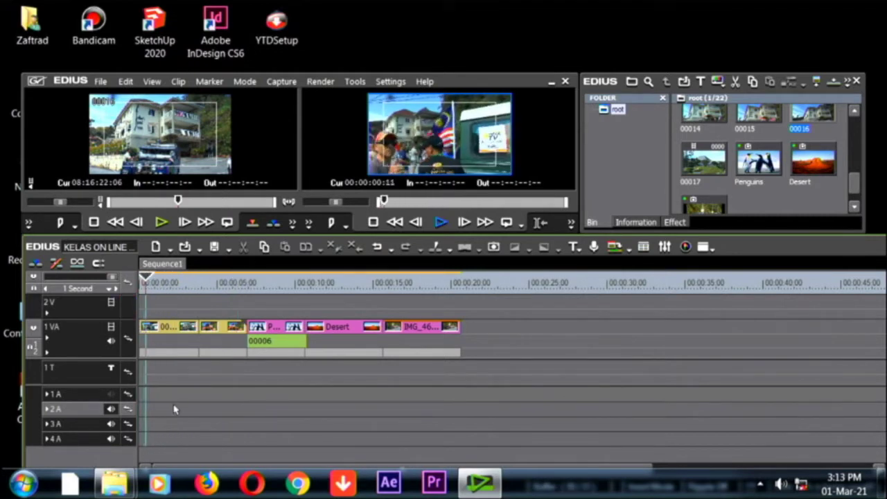
key(space)
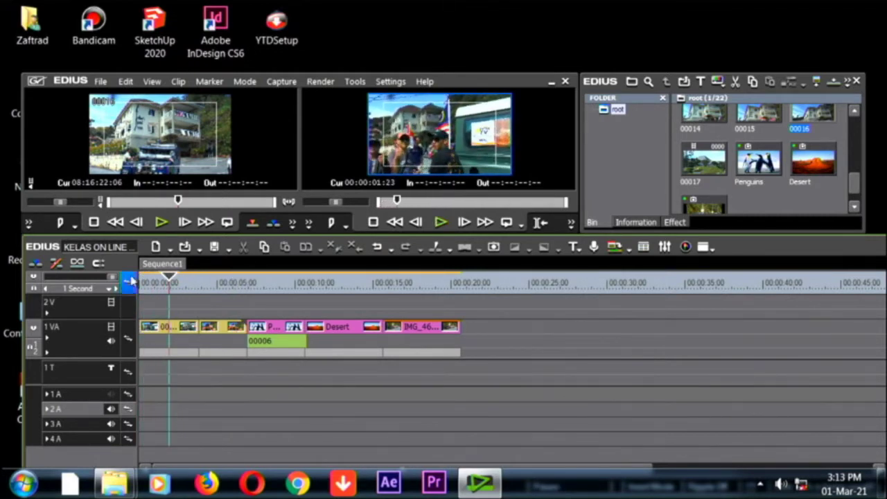
Step: Open a new TitleMotion Pro title at the start of the timeline and enter the text "mempersembahkan"
key(Home)
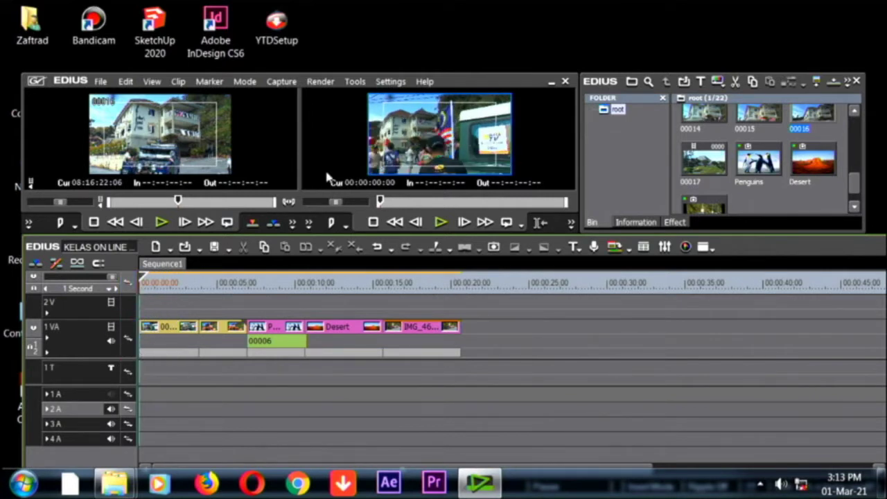
click(575, 248)
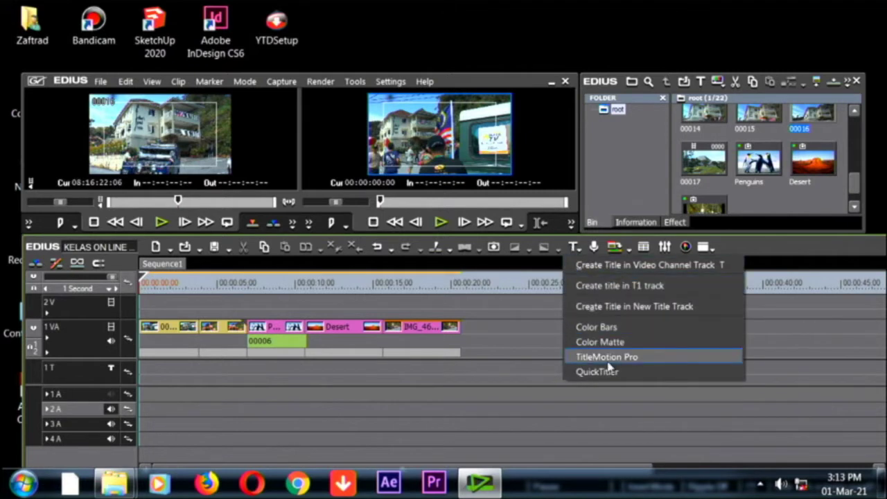
click(605, 290)
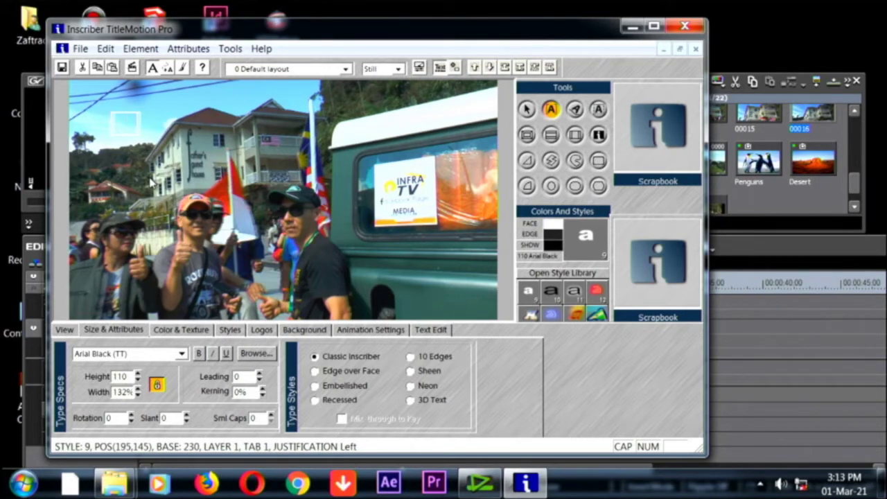
text(me)
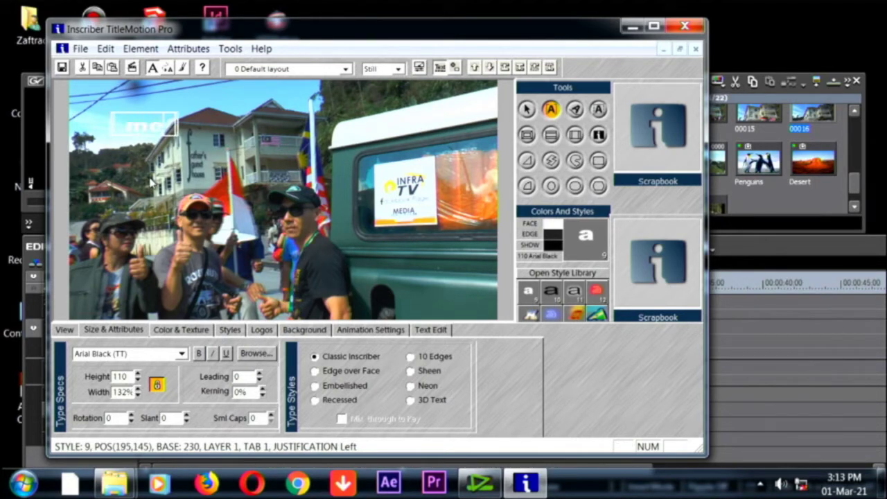
text(mpers)
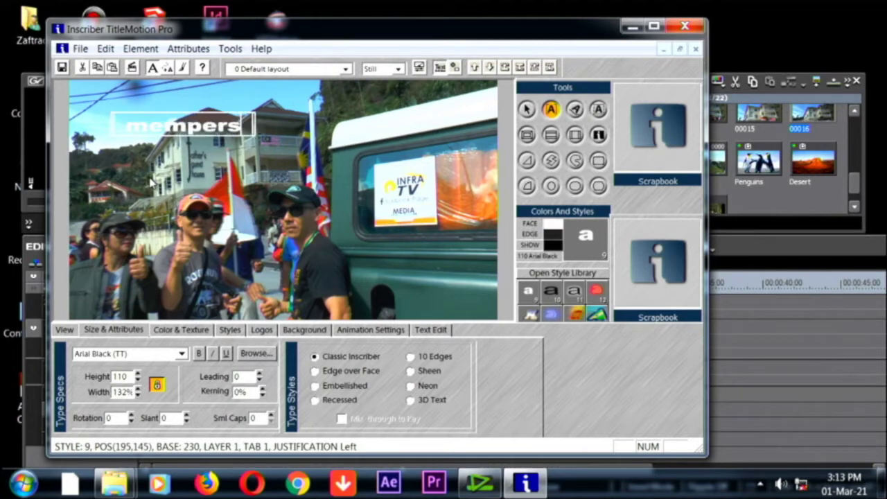
text(embahk)
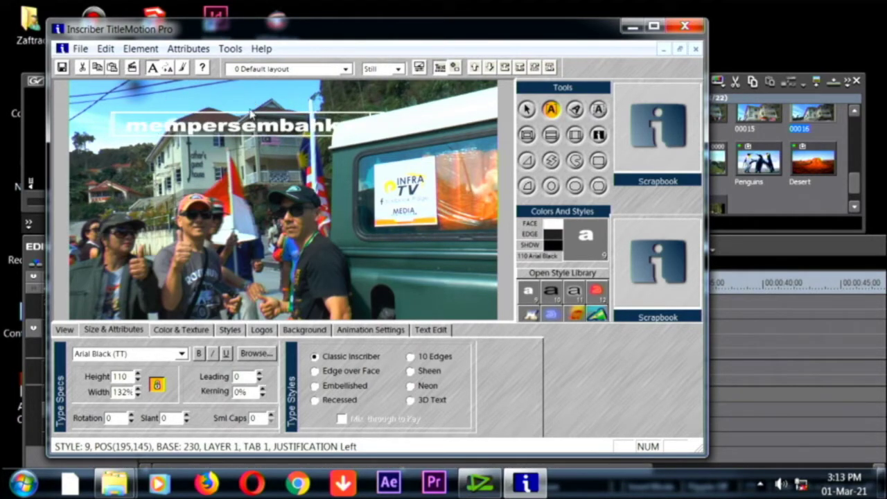
Step: Move the "mempersembahkan" title text down to the lower centre of the frame
click(526, 109)
drag(309, 137, 340, 123)
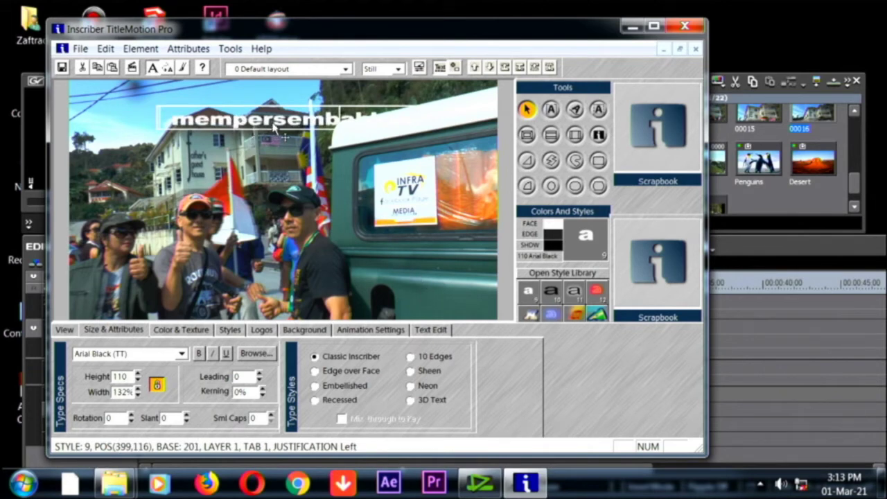
drag(274, 127, 272, 220)
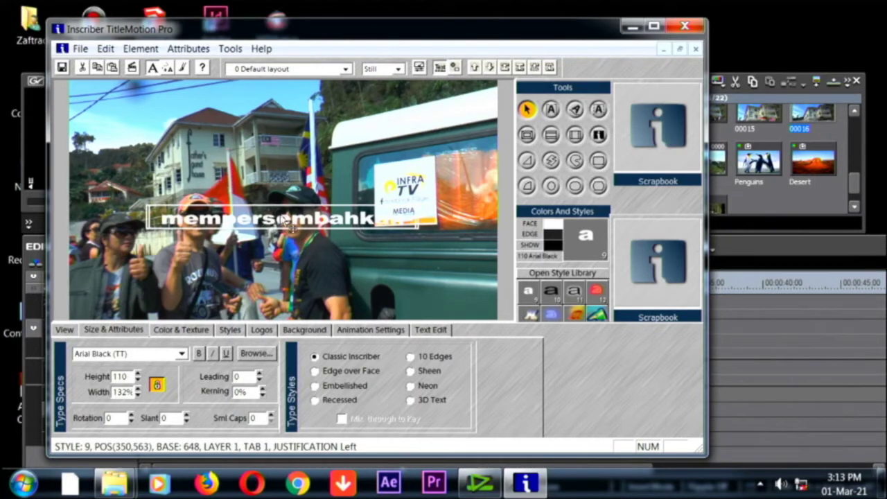
drag(280, 219, 294, 285)
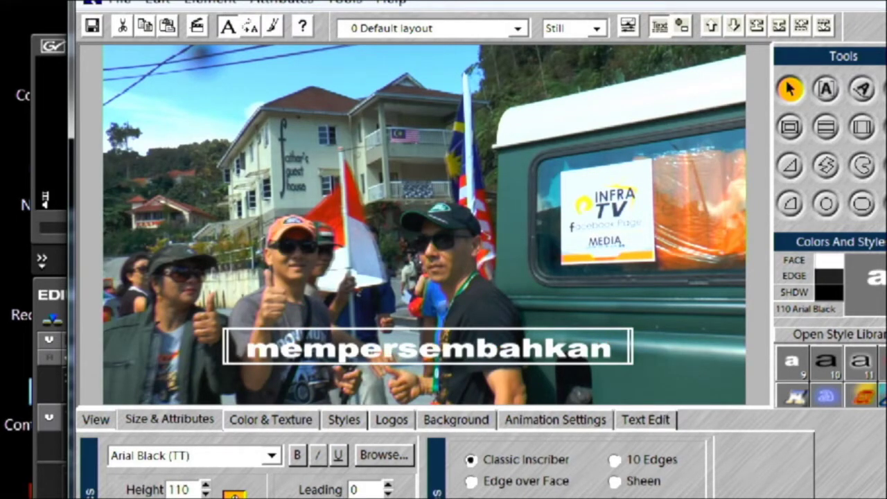
mouse_move(201, 61)
mouse_down()
mouse_move(218, 99)
mouse_move(452, 182)
mouse_move(528, 163)
mouse_move(531, 119)
mouse_move(449, 74)
mouse_move(278, 34)
mouse_move(235, 101)
mouse_up()
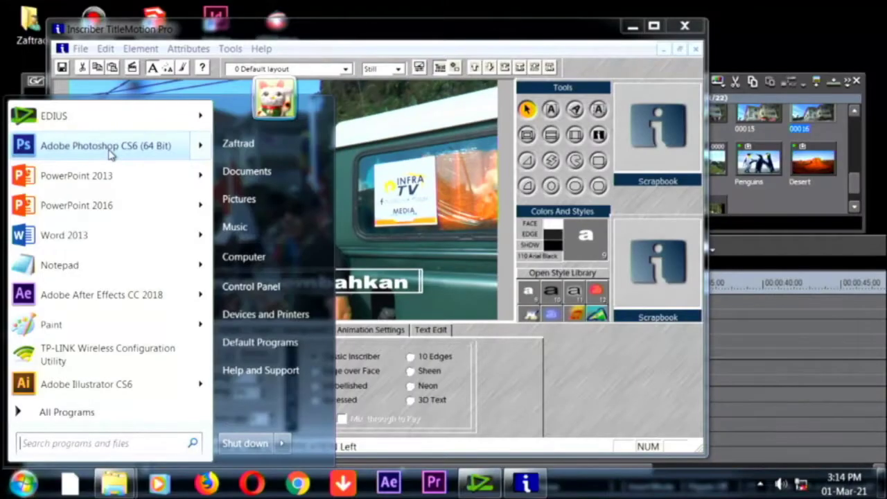
mouse_move(109, 148)
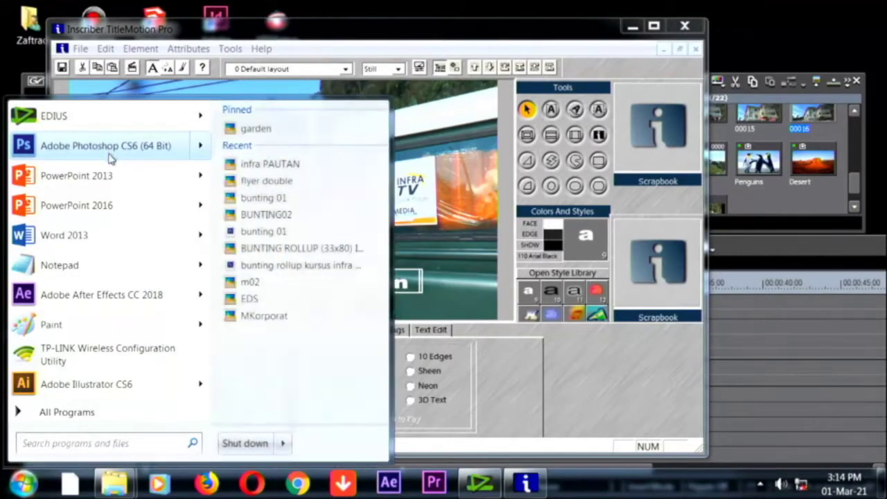
click(432, 125)
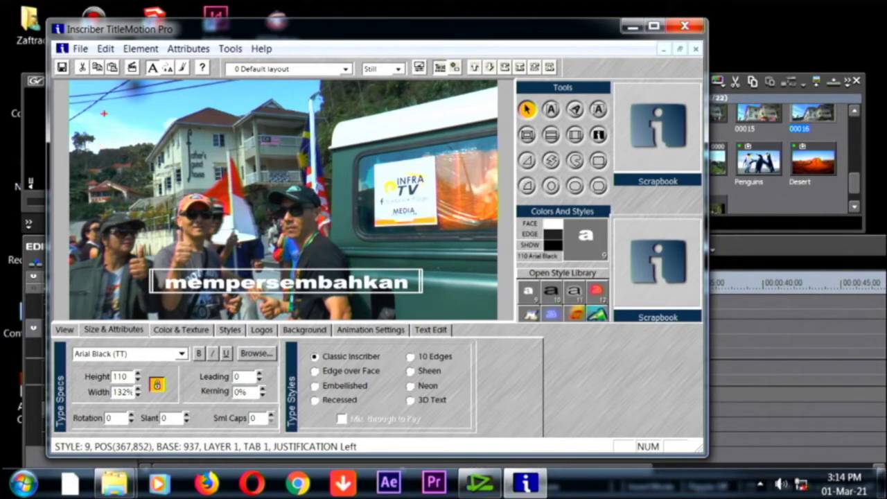
mouse_move(108, 94)
mouse_down()
mouse_move(157, 133)
mouse_move(362, 171)
mouse_move(484, 149)
mouse_up()
drag(362, 107, 316, 153)
drag(291, 119, 345, 151)
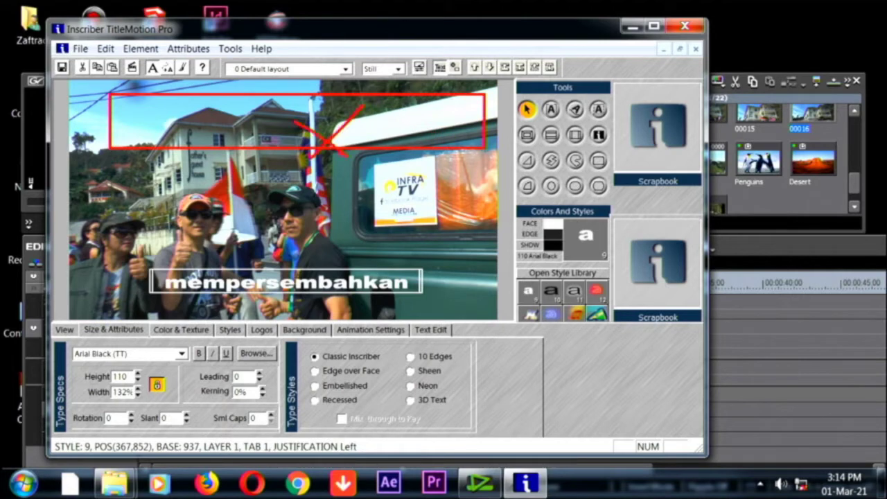
drag(163, 85, 212, 129)
mouse_move(140, 165)
mouse_down()
mouse_move(218, 249)
mouse_move(376, 260)
mouse_up()
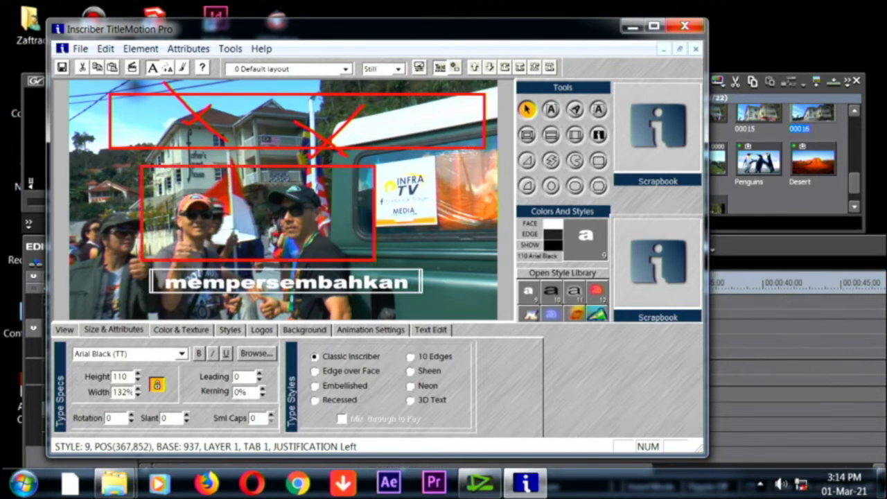
drag(319, 199, 262, 240)
drag(251, 205, 287, 239)
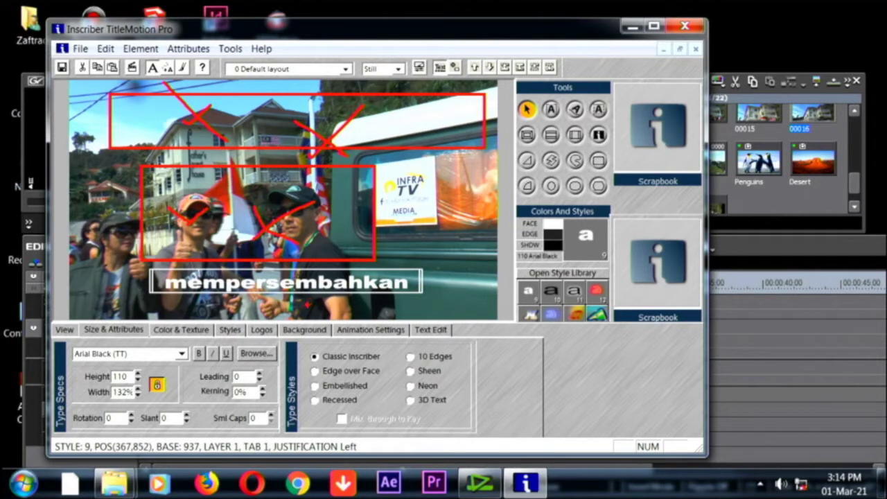
key(Escape)
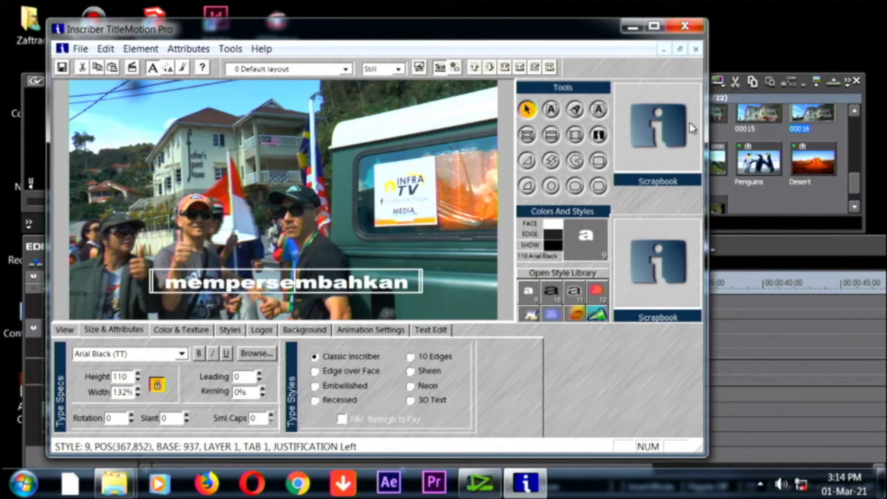
Step: Save and close the "mempersembahkan" title and insert its clip from track 1T at the start of track 1VA, ahead of the existing clips
click(685, 26)
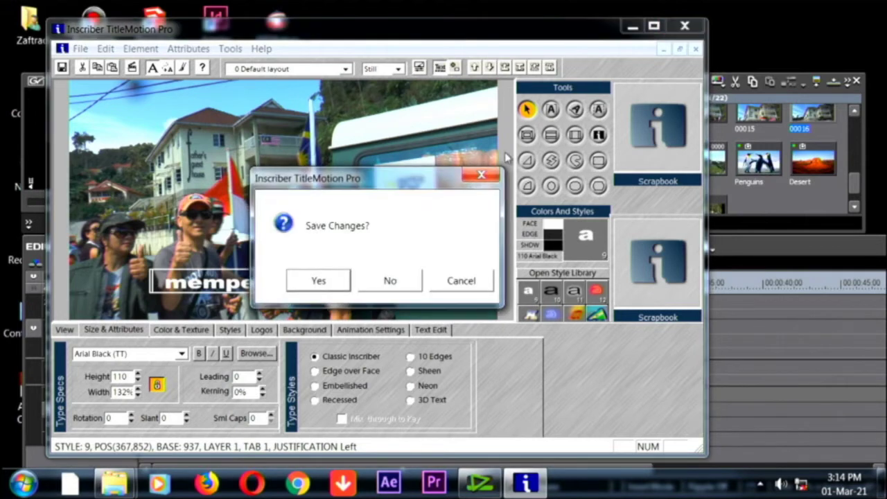
click(326, 284)
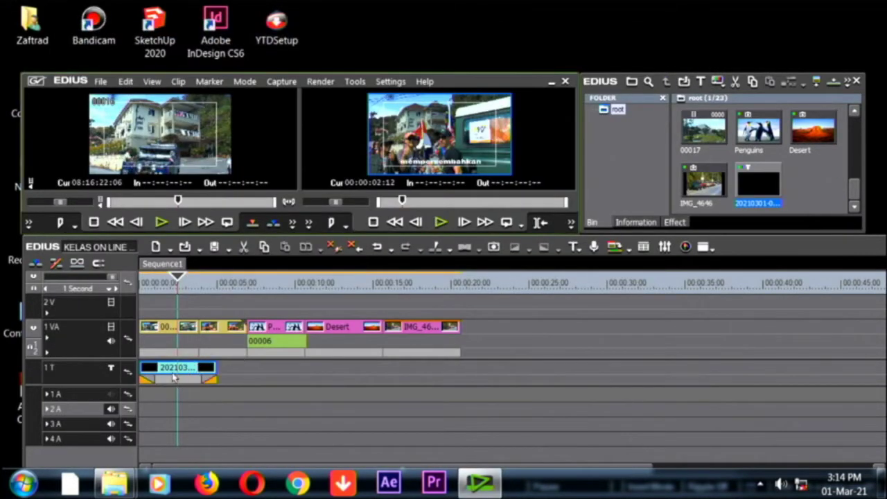
click(164, 372)
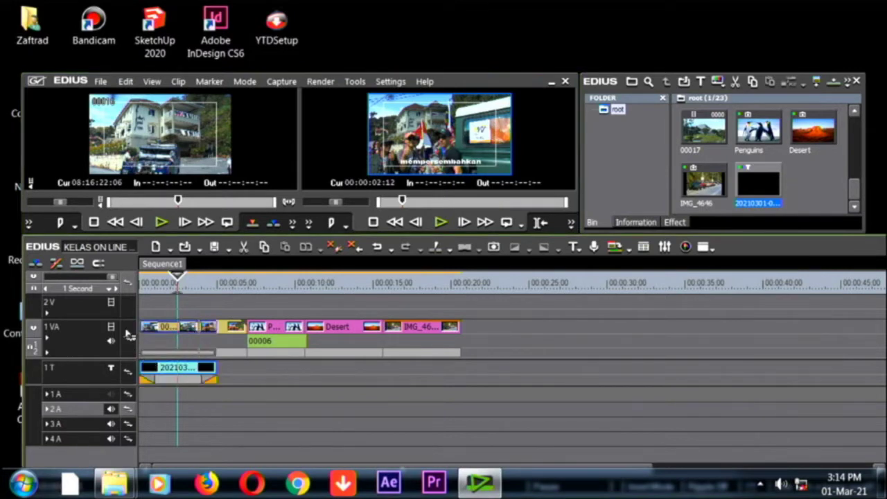
drag(144, 332, 147, 329)
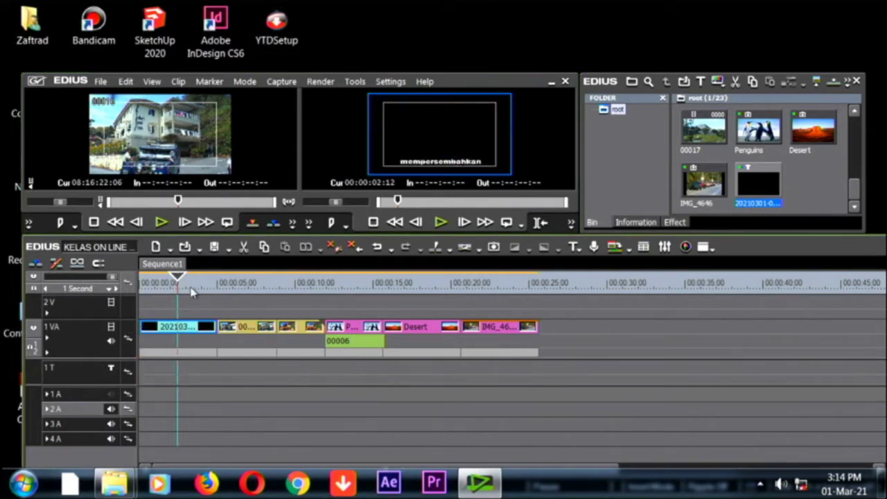
Step: Play the title clip from the start of the timeline to check how it looks on black
click(168, 288)
key(Home)
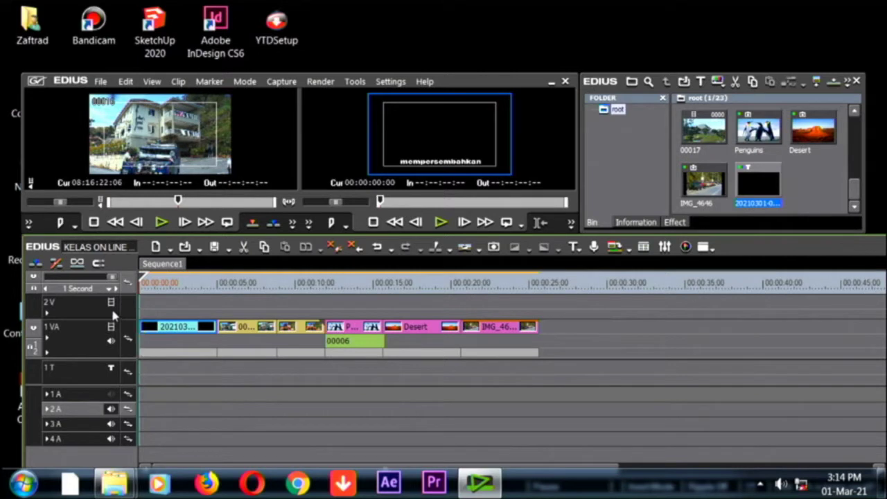
key(space)
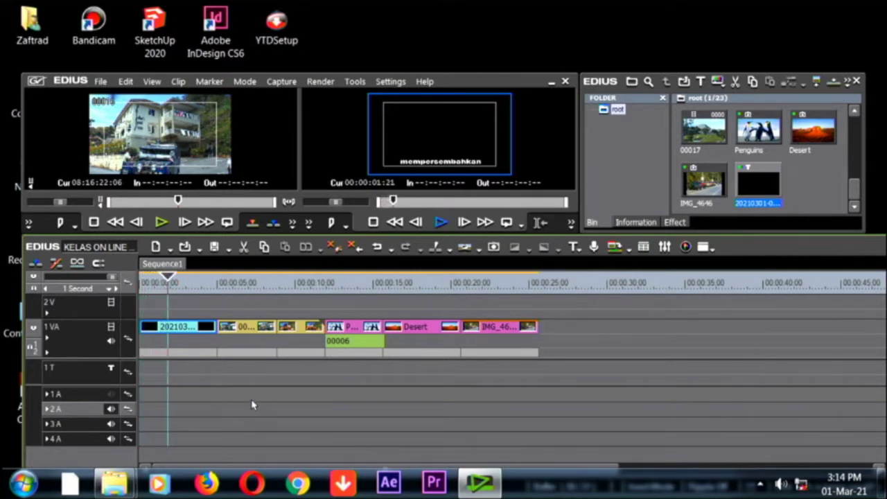
key(space)
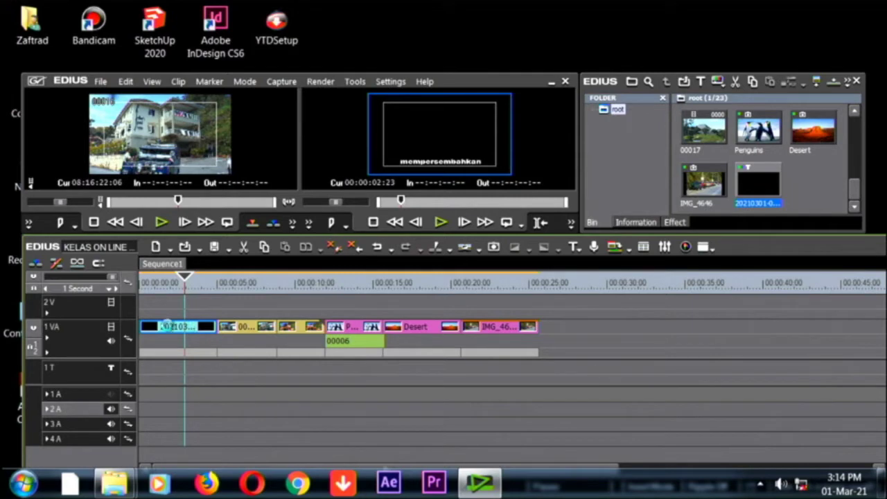
Step: Reopen the title clip, move the "mempersembahkan" text up to the centre of the frame, and save the title
double_click(166, 326)
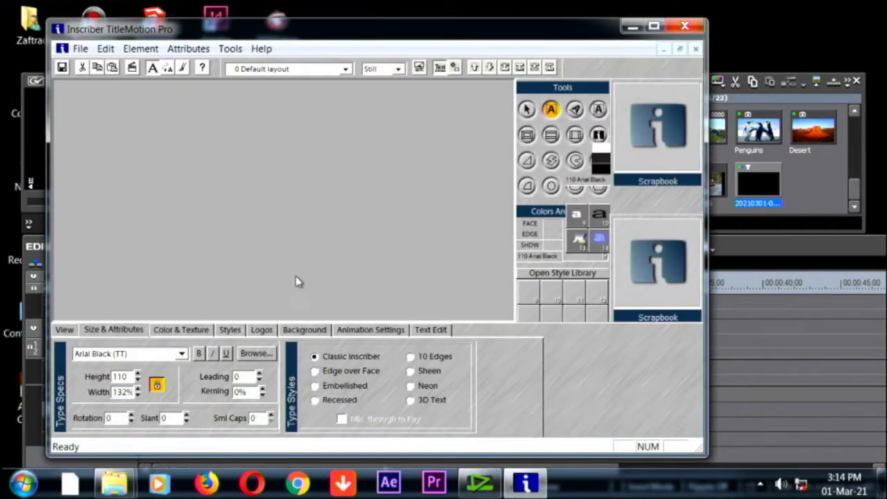
click(527, 110)
drag(315, 290, 307, 204)
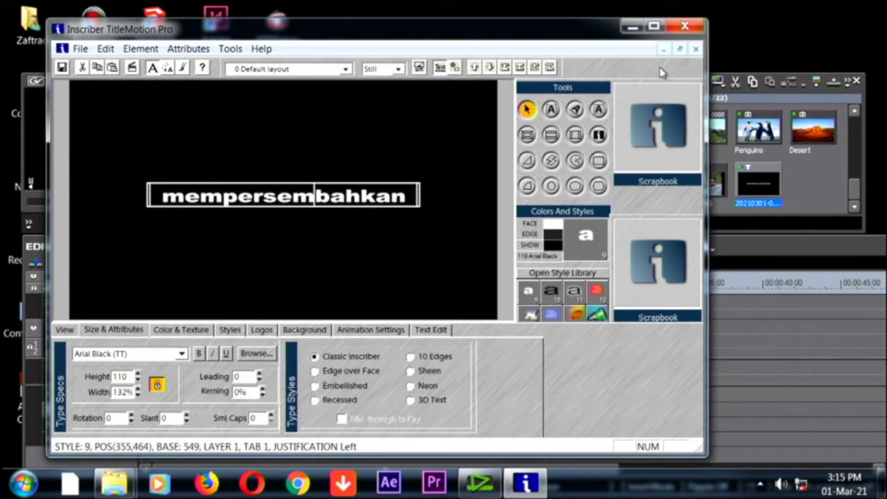
click(685, 26)
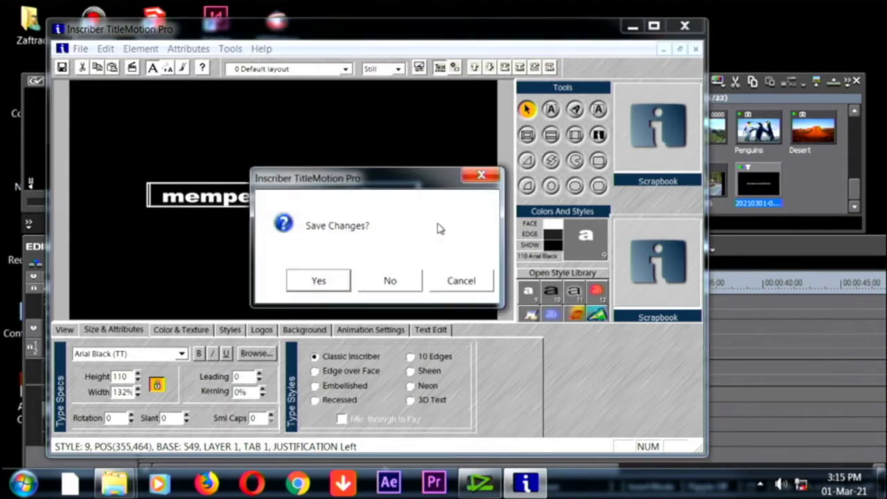
click(320, 281)
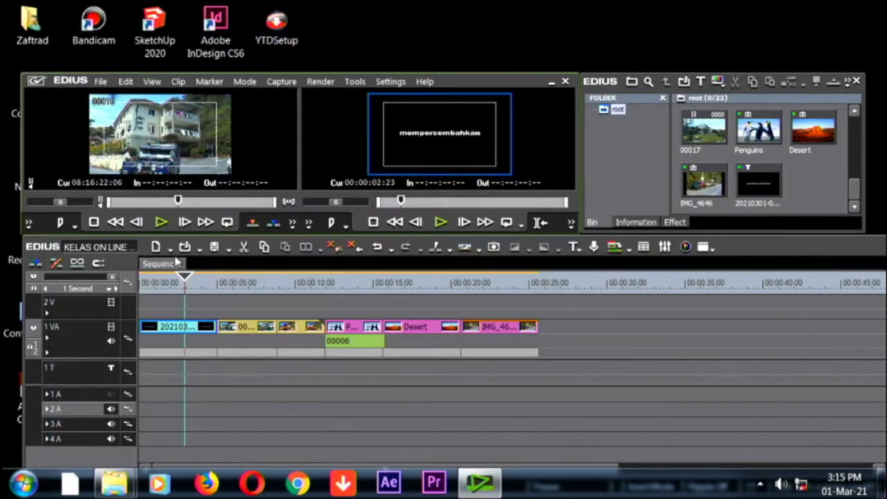
Step: Play the timeline from its start through the centred title into the first video clip
drag(184, 279, 138, 283)
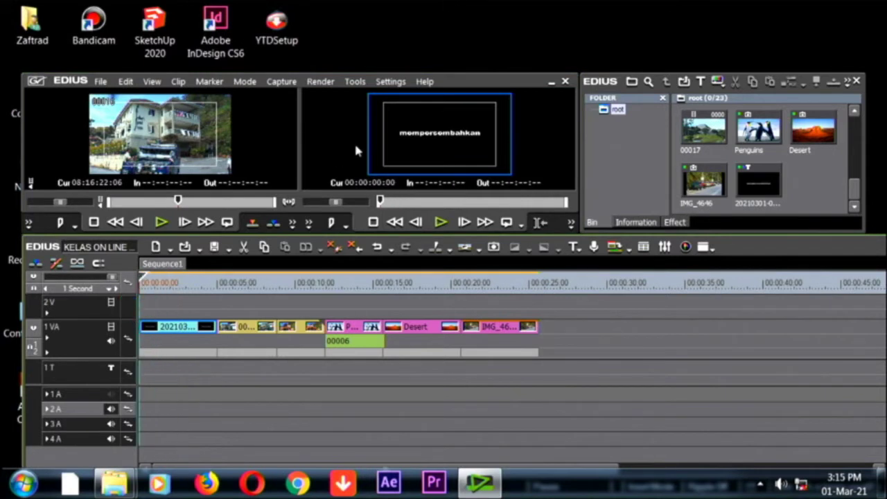
key(space)
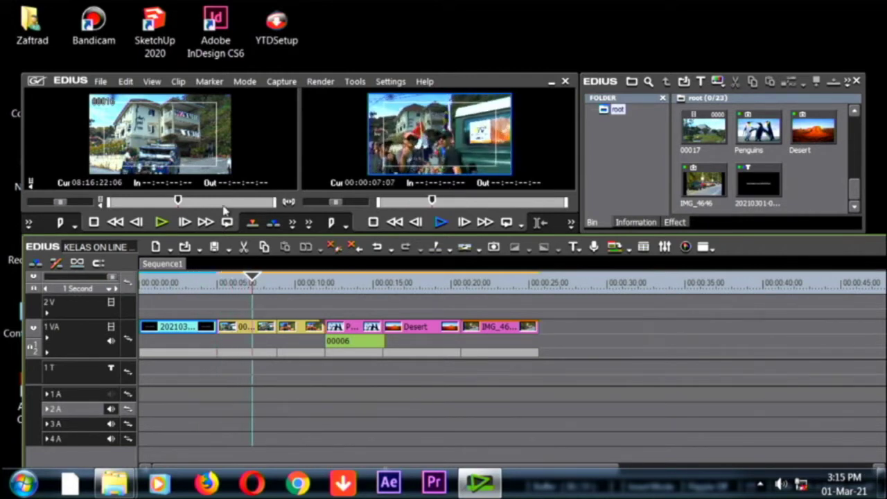
key(space)
Step: Trim the end of the title clip on track 1VA to 00:00:03:23 and move all following clips back against it
key(Home)
key(space)
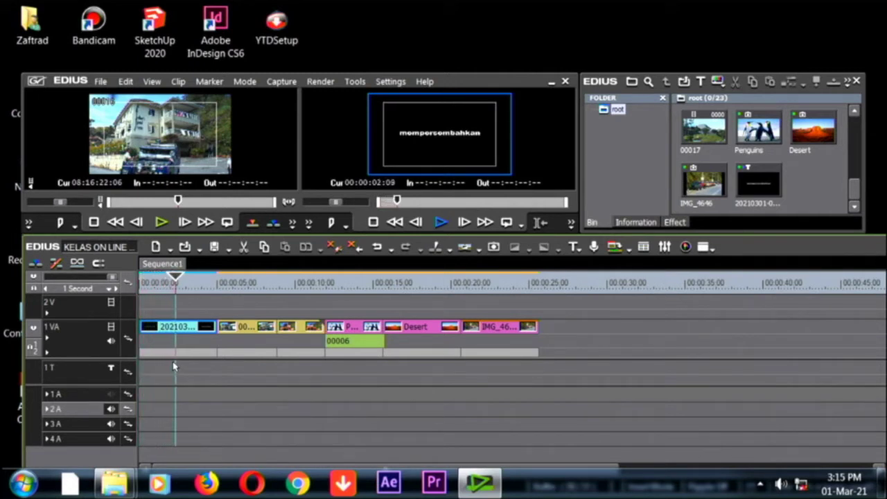
key(space)
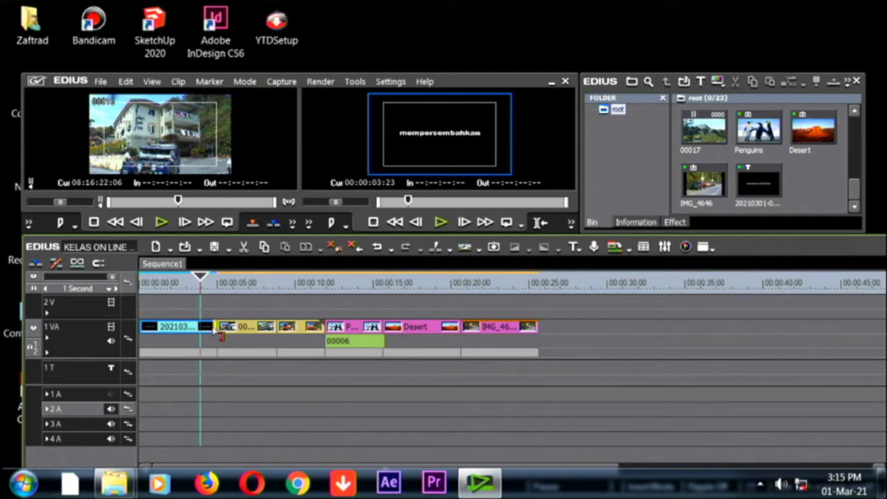
drag(214, 333, 201, 333)
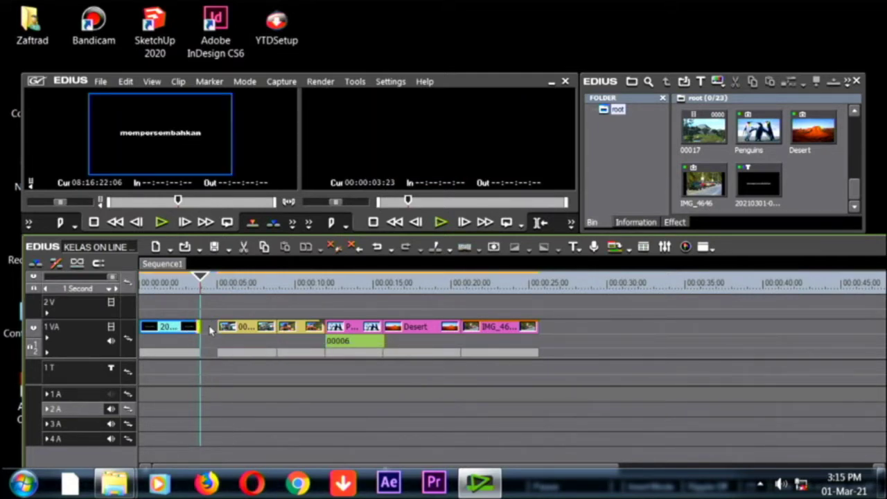
drag(206, 305, 565, 397)
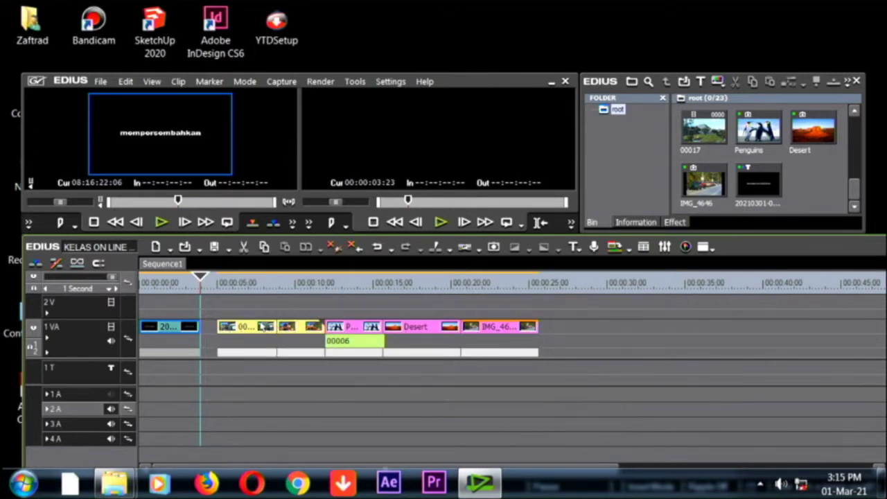
drag(251, 332, 244, 335)
mouse_move(242, 334)
mouse_down()
mouse_move(235, 338)
mouse_move(253, 331)
mouse_up()
Step: Play the timeline from the start and replay the cut from the title into the first video clip
key(Home)
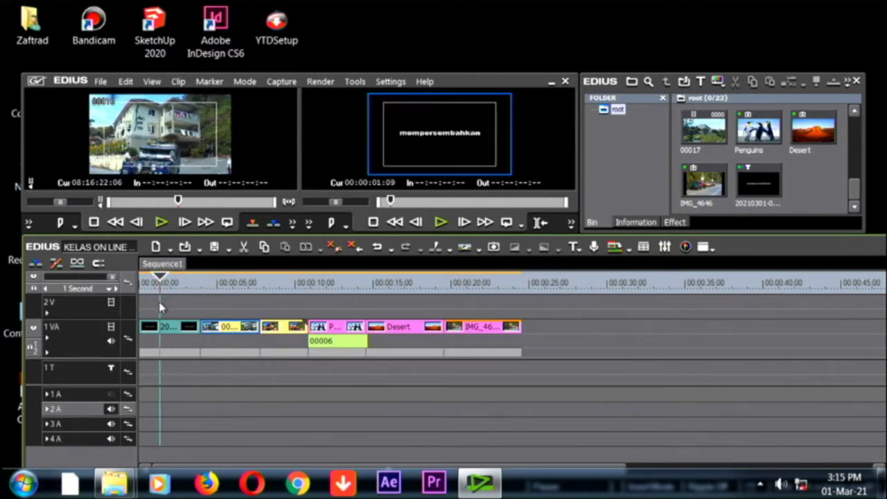
key(space)
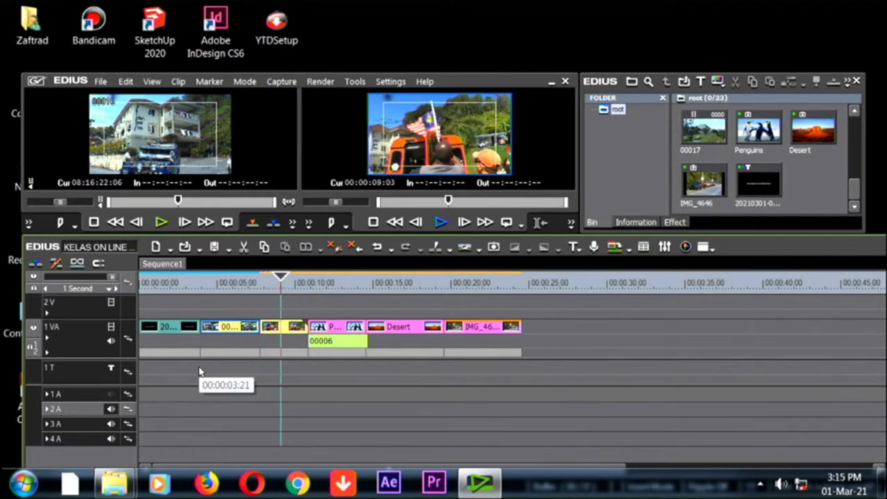
click(186, 281)
key(space)
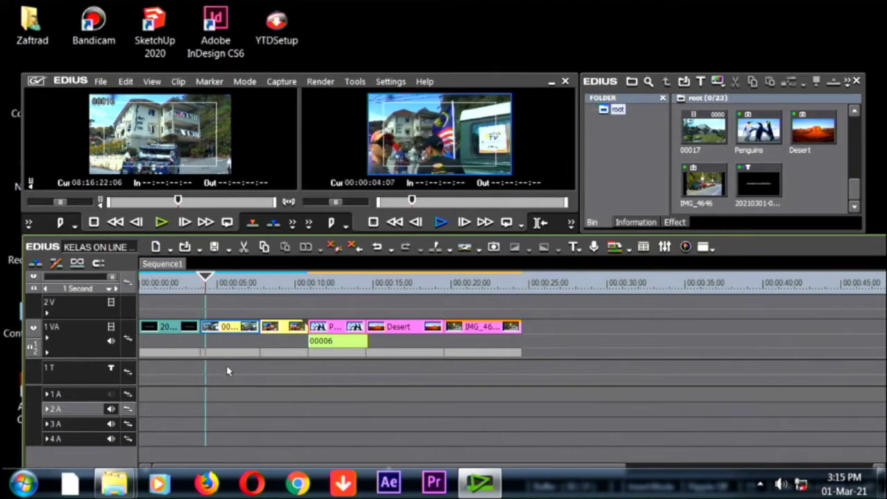
key(space)
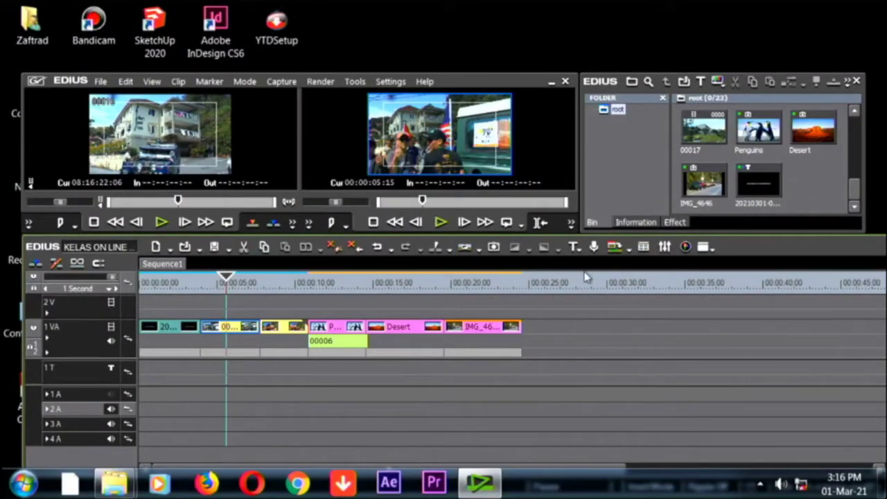
Step: Create a title on track 1T at 00:00:05:15 and enter the text "Land Rover" over the frame at 00:00:04:24
click(579, 251)
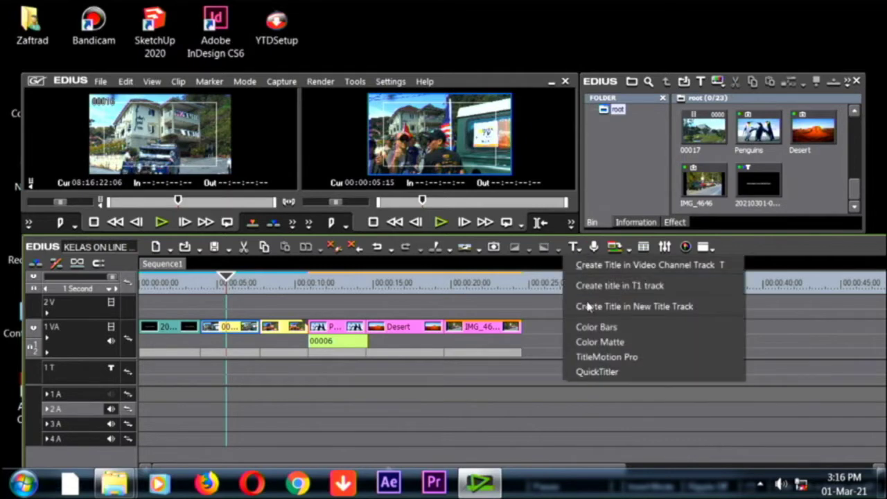
click(595, 286)
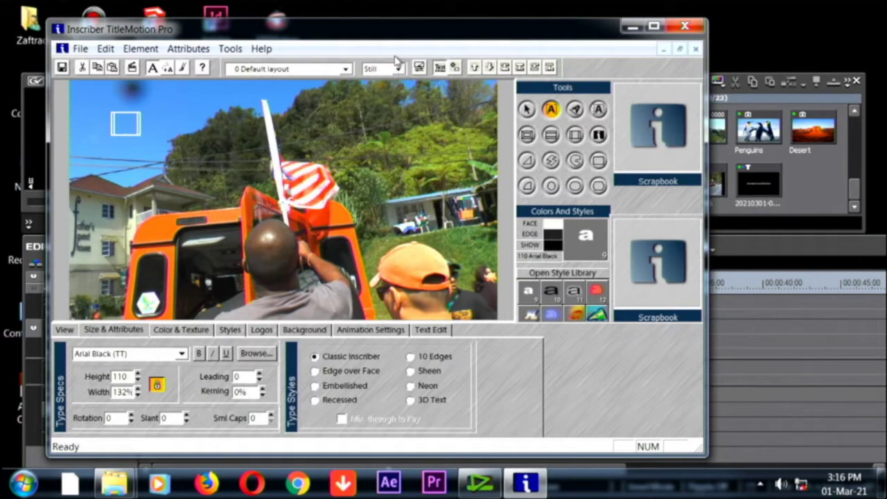
drag(414, 33, 728, 108)
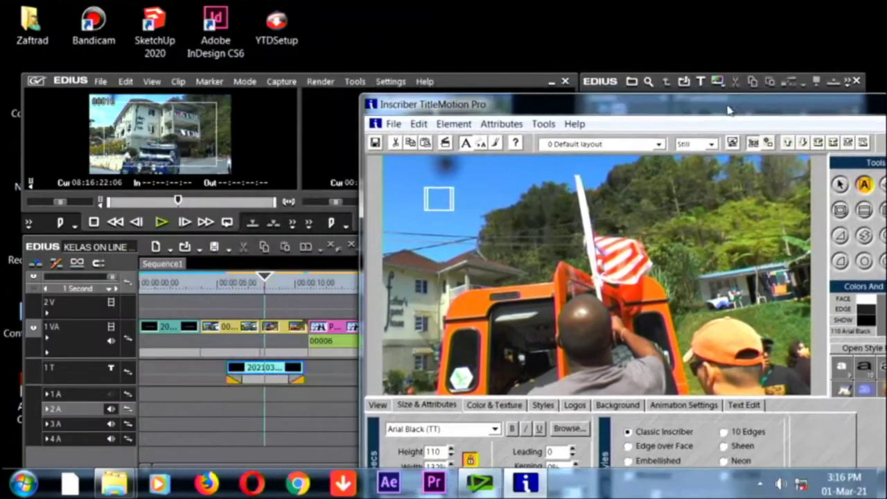
drag(265, 277, 216, 282)
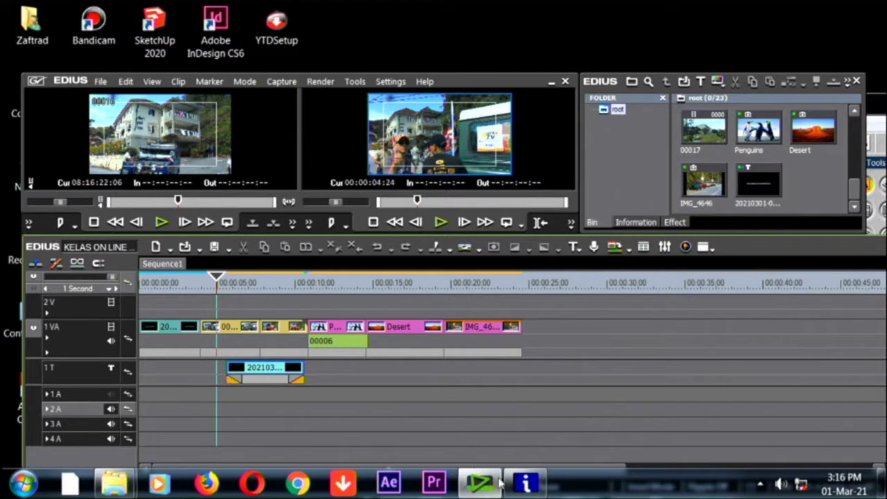
click(527, 485)
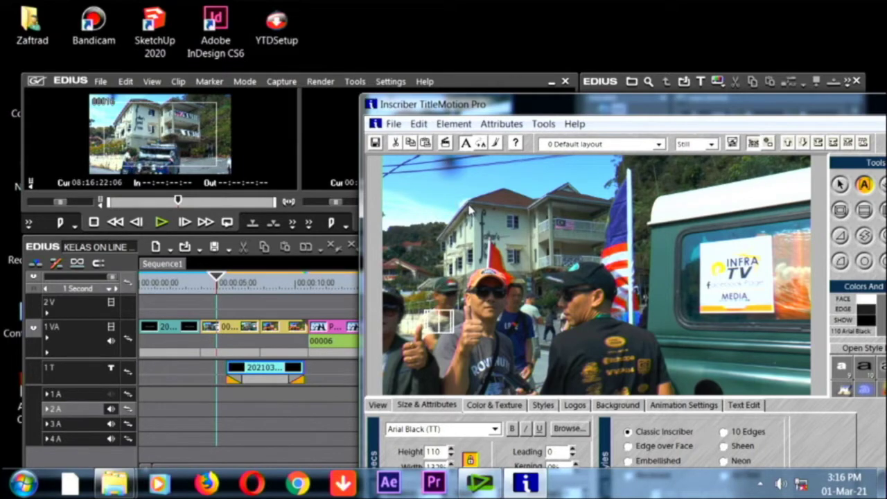
text(Land)
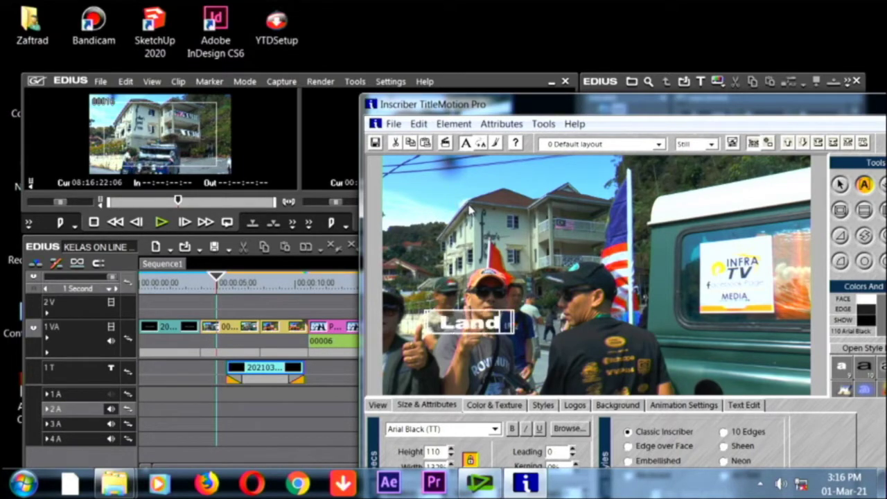
text( Rover)
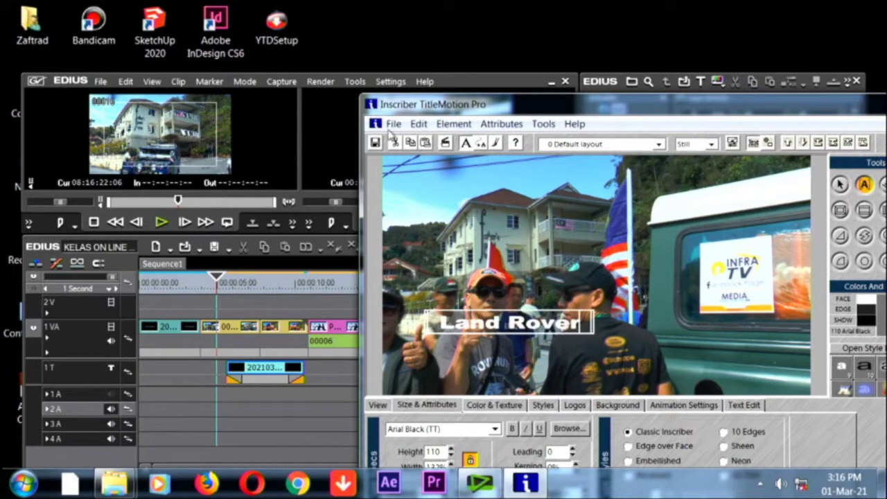
Step: Move the "Land Rover" text to the lower right of the frame, level with the green vehicle's body
click(840, 184)
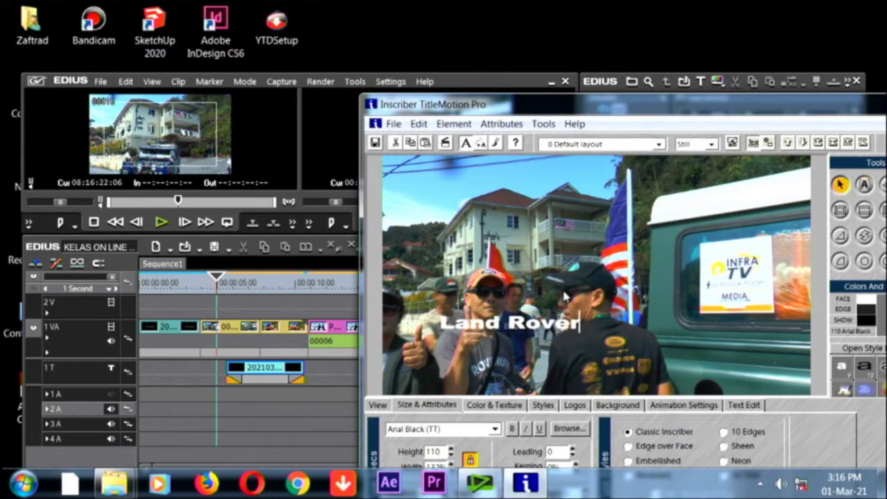
drag(532, 332, 697, 341)
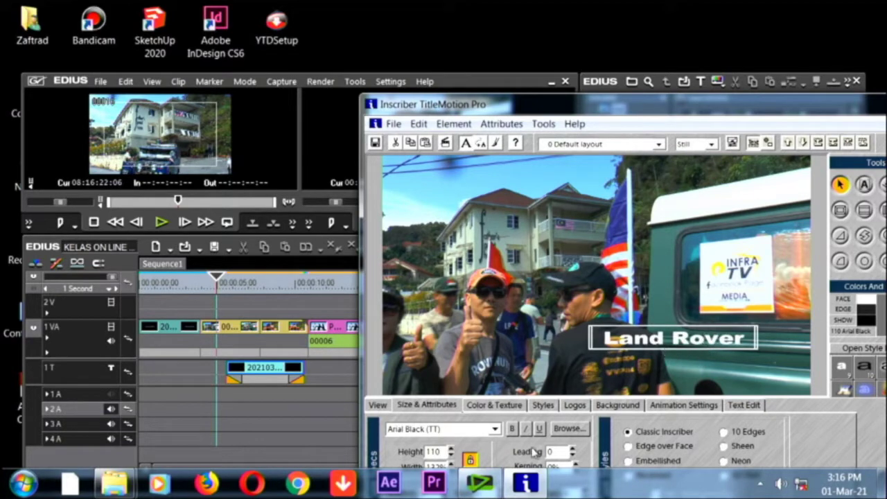
drag(581, 113, 418, 89)
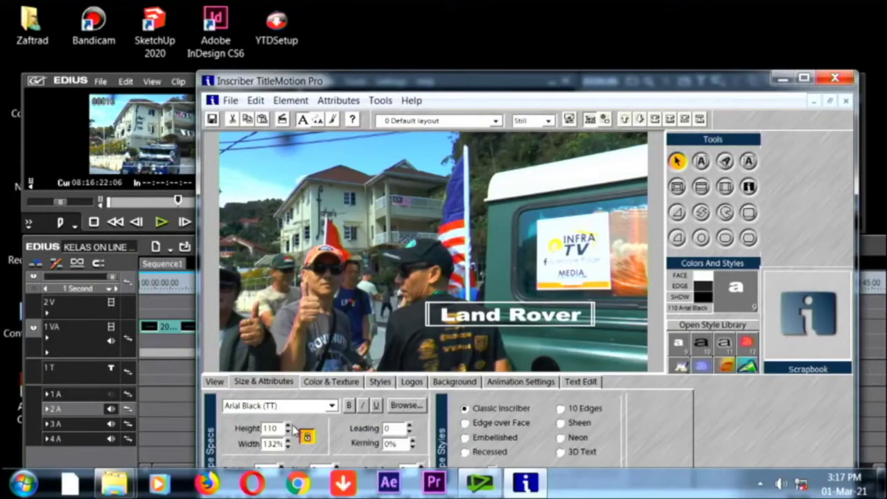
Step: Set the "Land Rover" text height to 178 and width to 87%, and save the title on closing the editor
drag(288, 426, 291, 428)
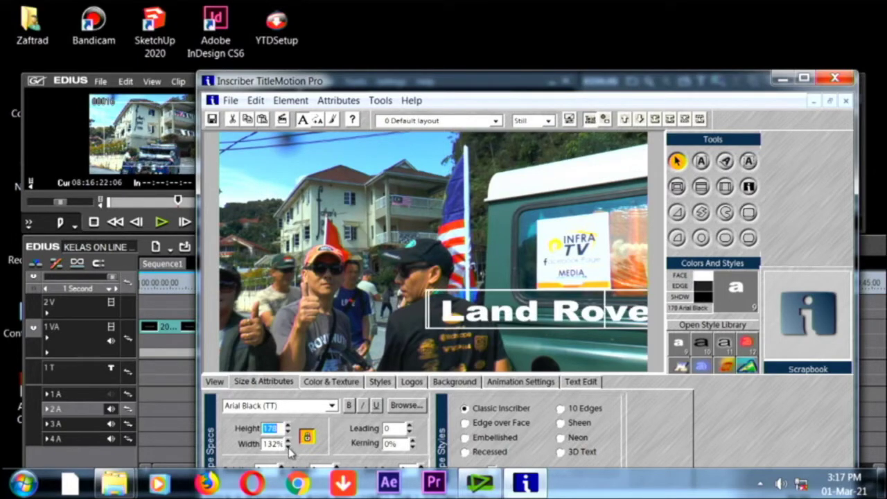
drag(289, 447, 289, 448)
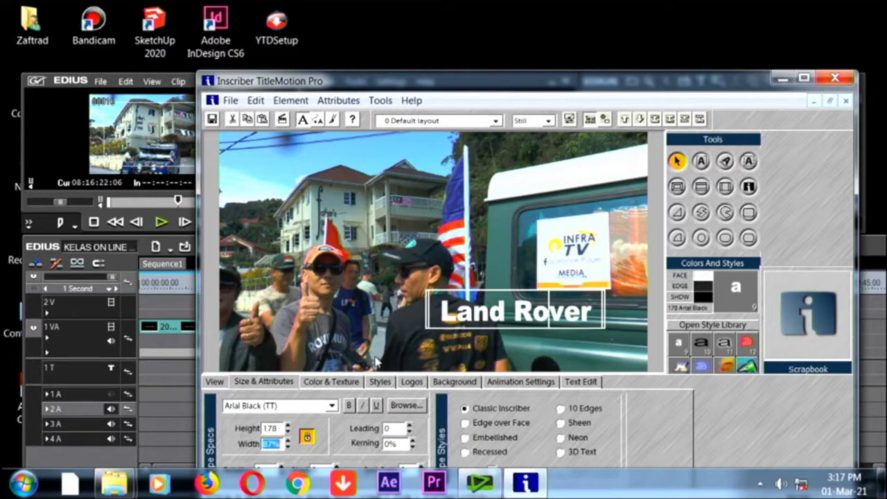
click(839, 80)
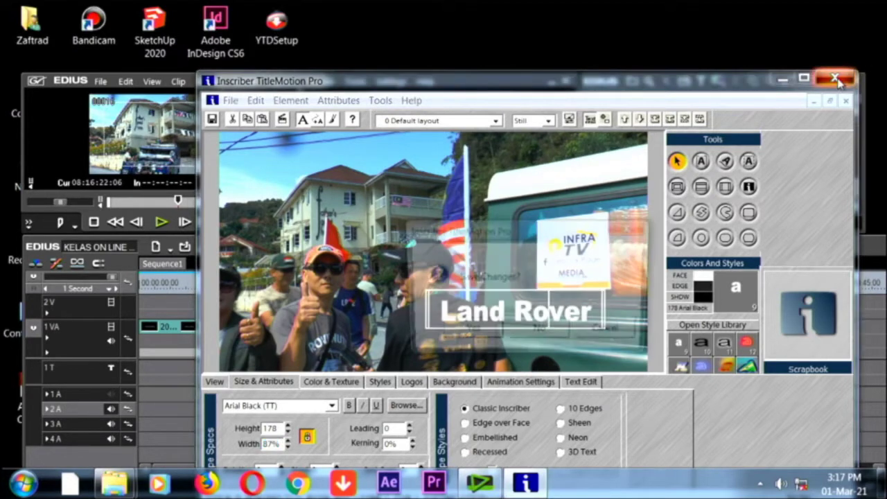
click(469, 334)
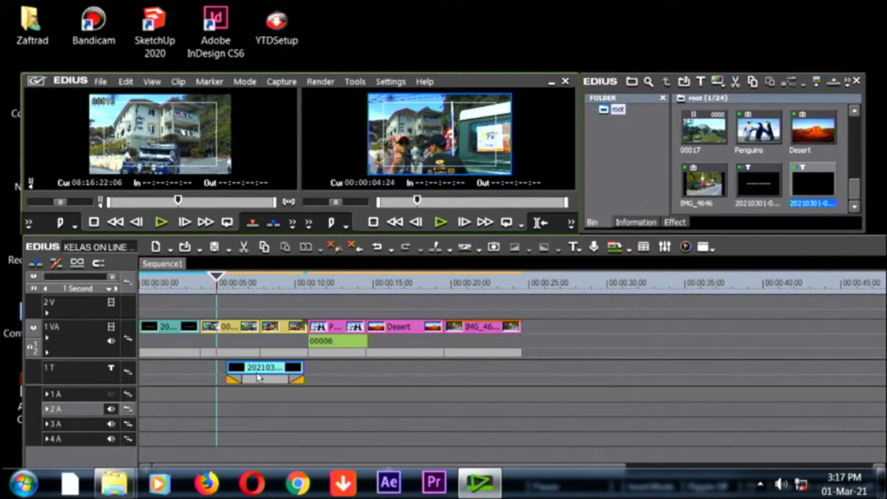
Step: Move the "Land Rover" title clip on track 1T to start at 00:00:04:24 and extend its end to 00:00:12:15
drag(258, 373, 227, 380)
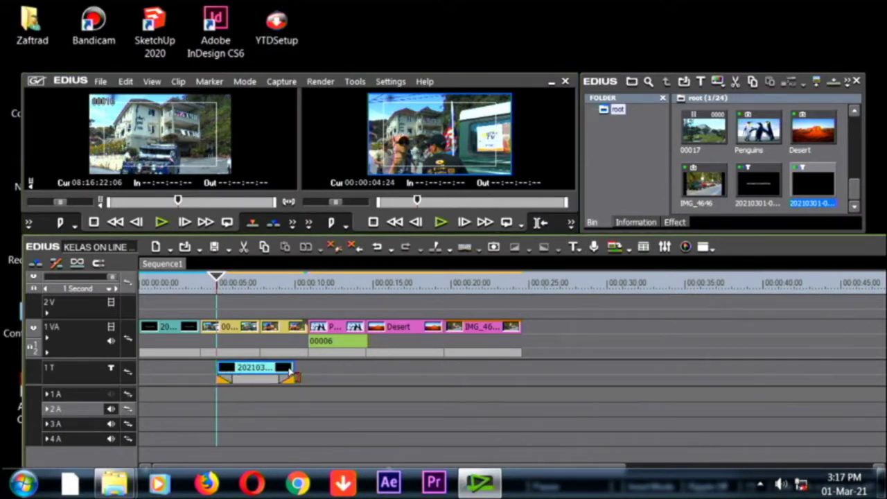
drag(290, 373, 336, 373)
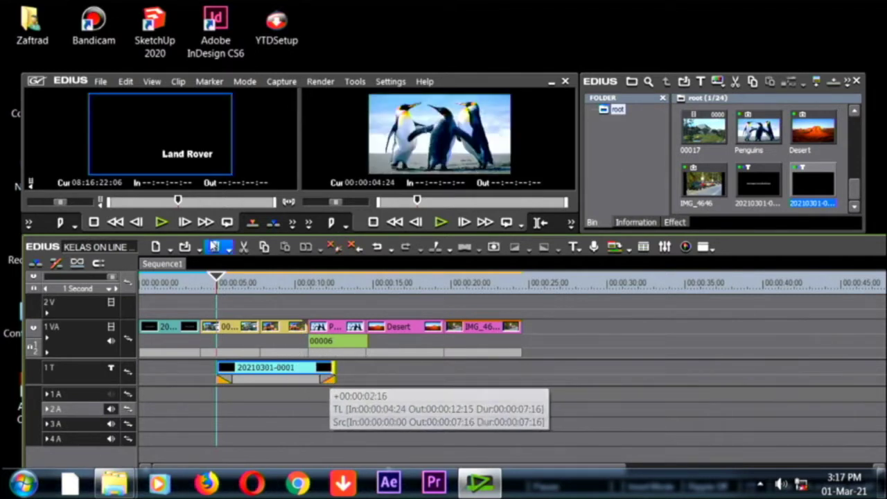
Step: Play the timeline from within the opening title through the "Land Rover" title to the start of the Desert image
click(171, 283)
key(space)
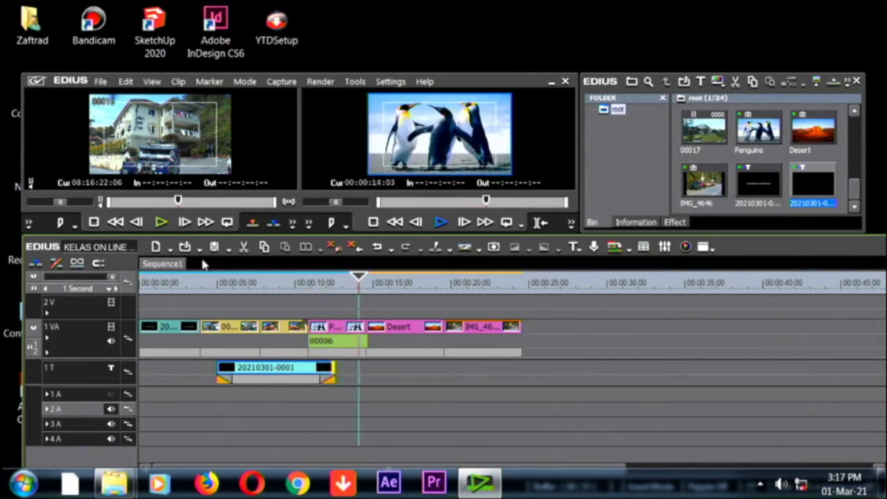
key(space)
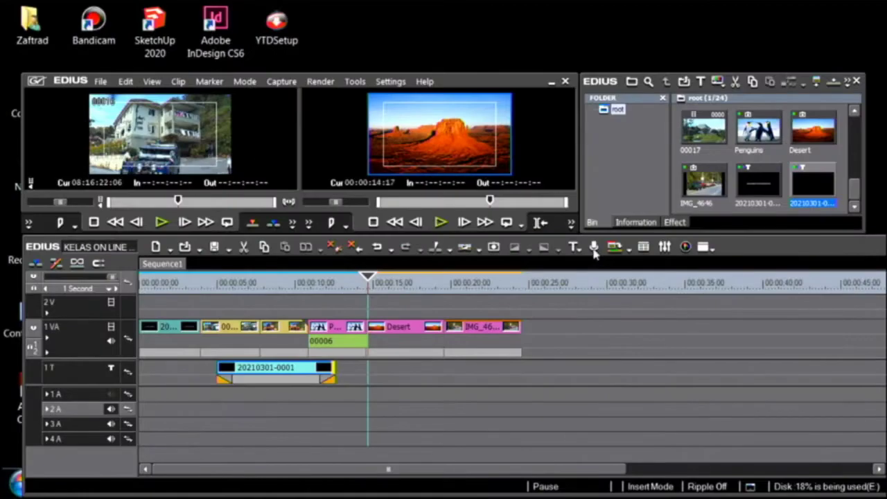
Step: Try to record a voice-over to a track as vocapture00.wav with the Composite device preset, and close the Voice Over dialog
click(593, 249)
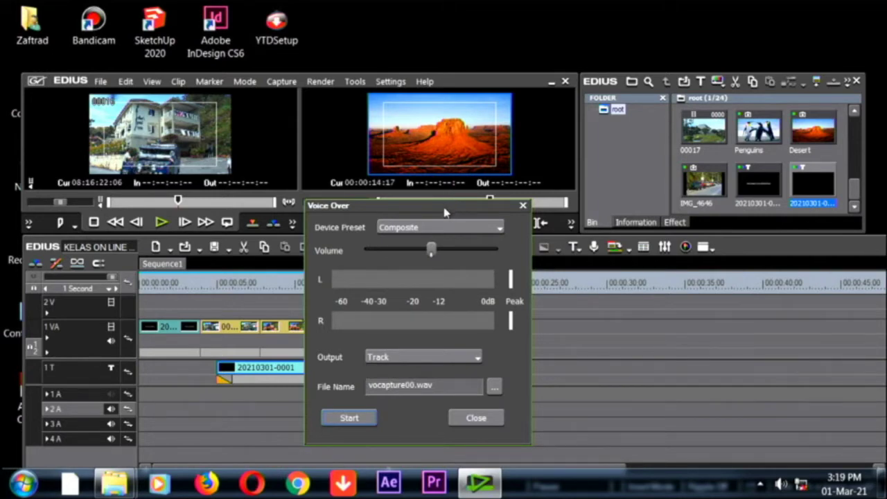
drag(446, 212, 423, 151)
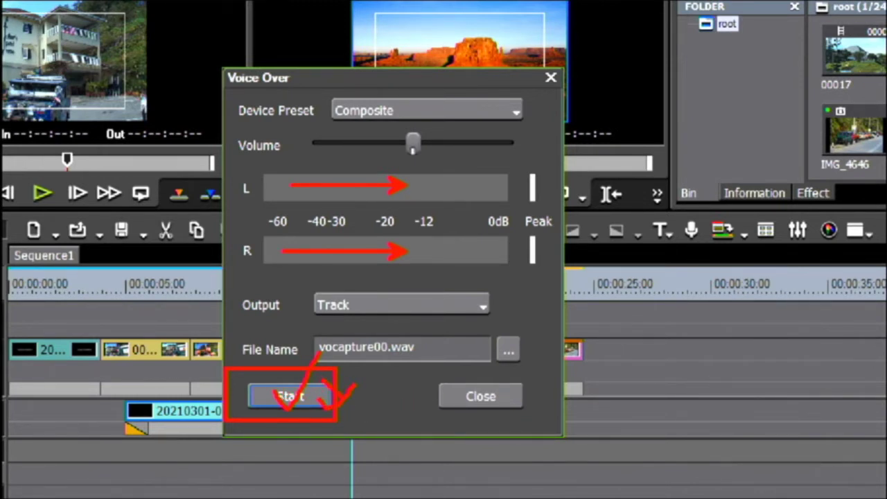
drag(338, 392, 384, 401)
click(297, 409)
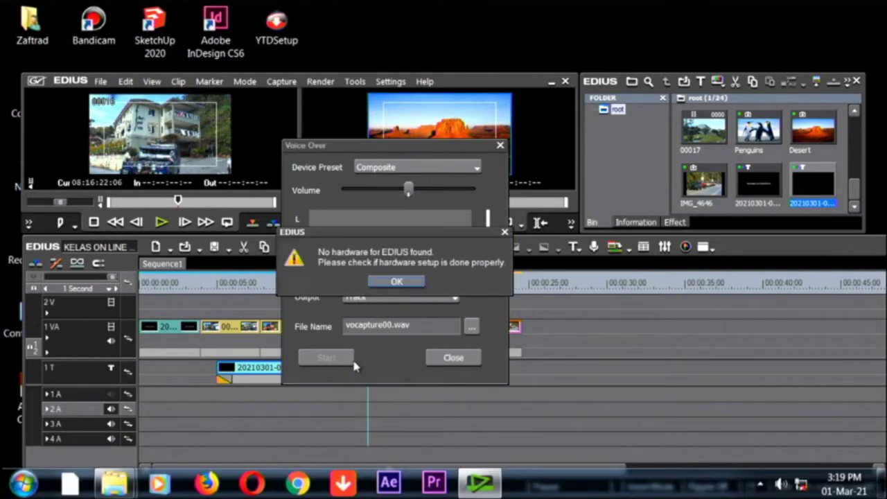
click(401, 287)
click(397, 282)
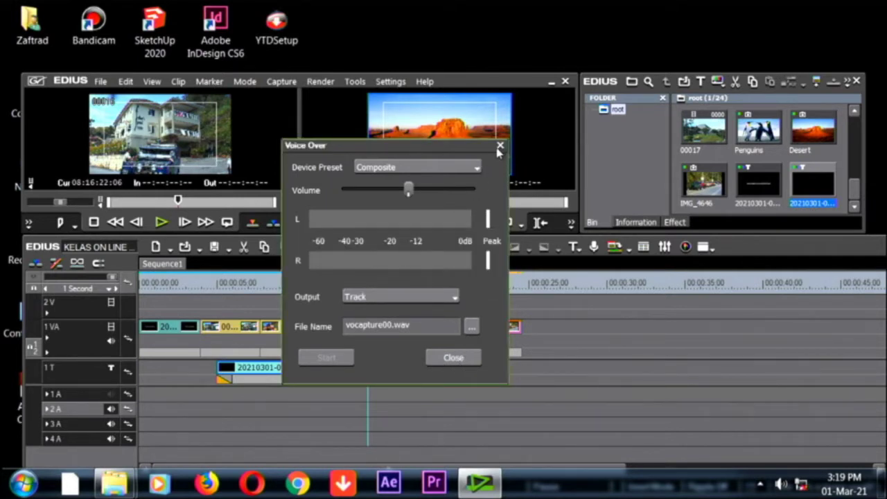
click(449, 362)
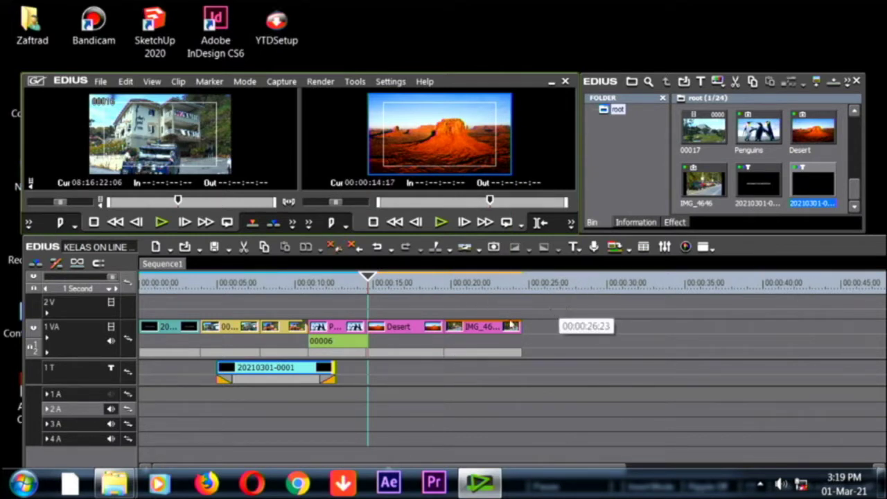
Step: Create a new title on the T1 track at 00:00:14:17, where the Desert image starts
drag(368, 279, 320, 280)
drag(316, 318, 263, 354)
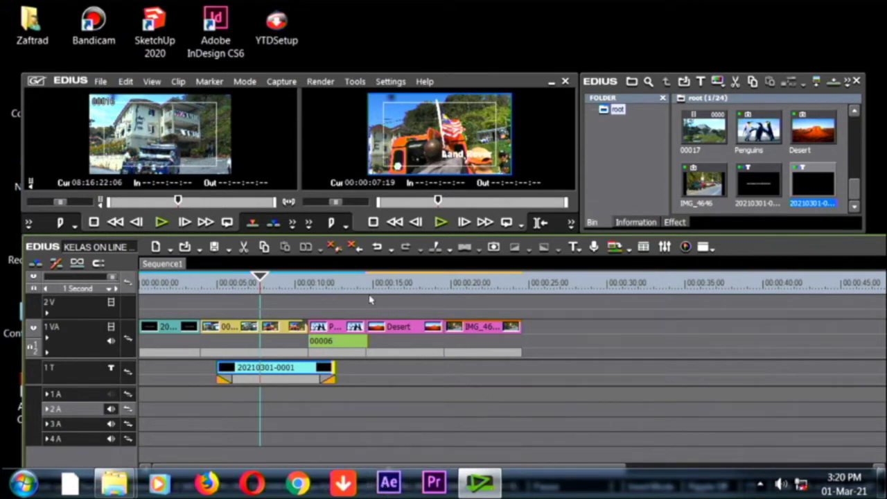
click(354, 305)
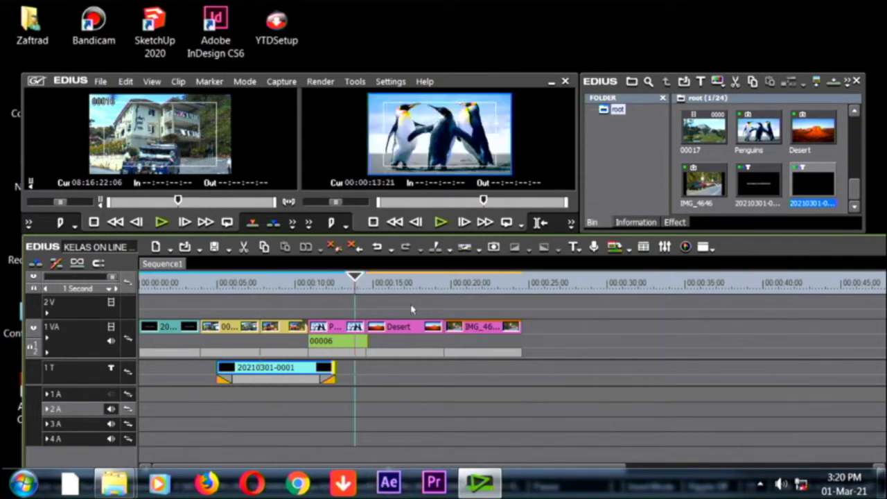
drag(300, 307, 372, 315)
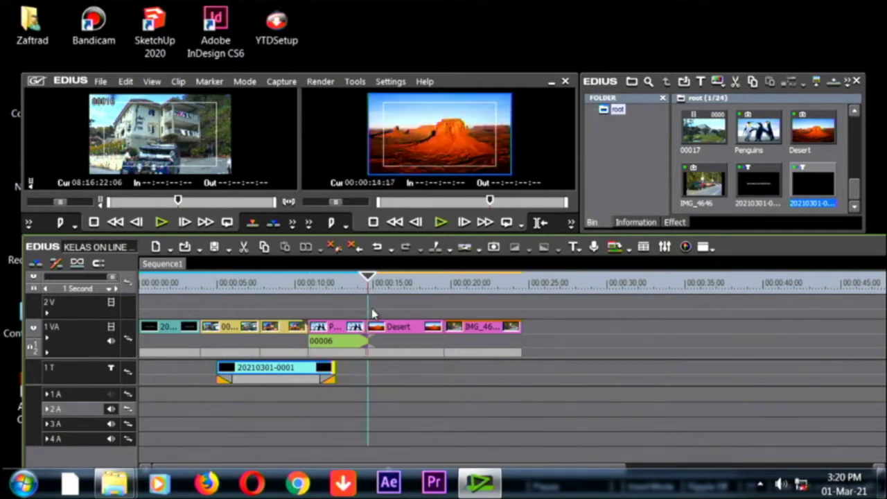
click(574, 250)
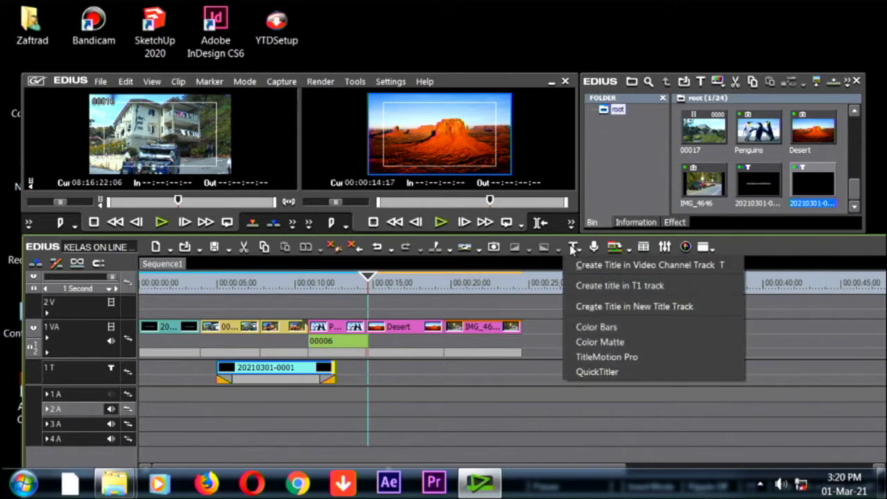
click(591, 285)
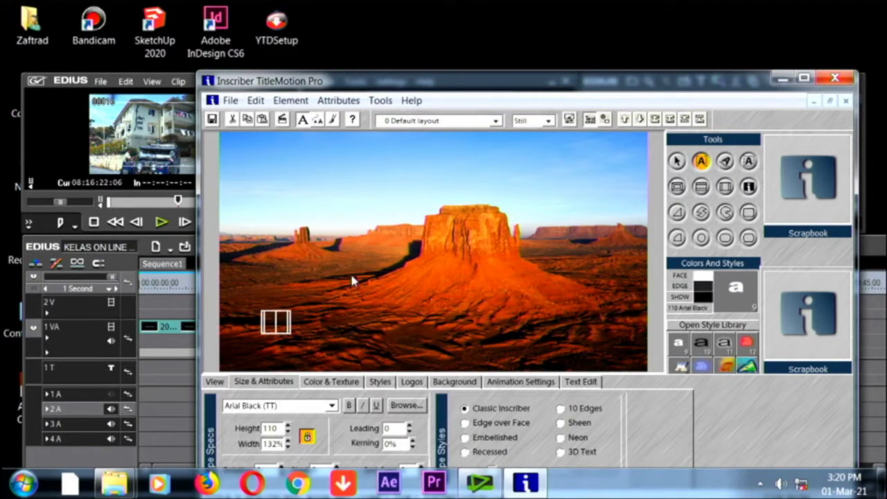
Step: Enter the title text "CAMEROON HIGHLAND" and centre it horizontally near the bottom of the frame
text(CAMEROO)
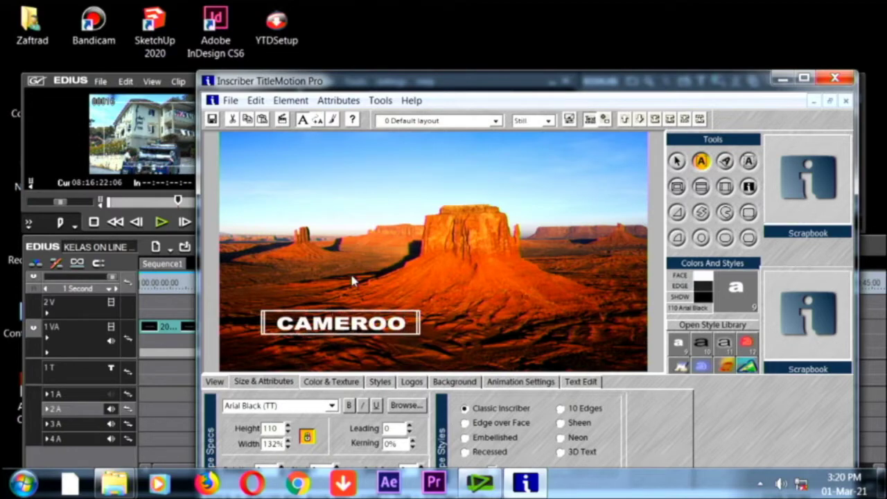
text(N HI)
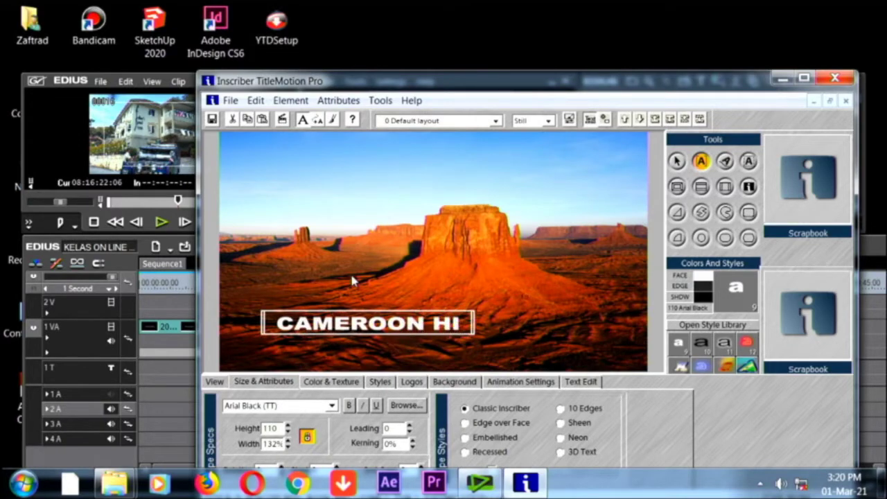
text(GHLAND)
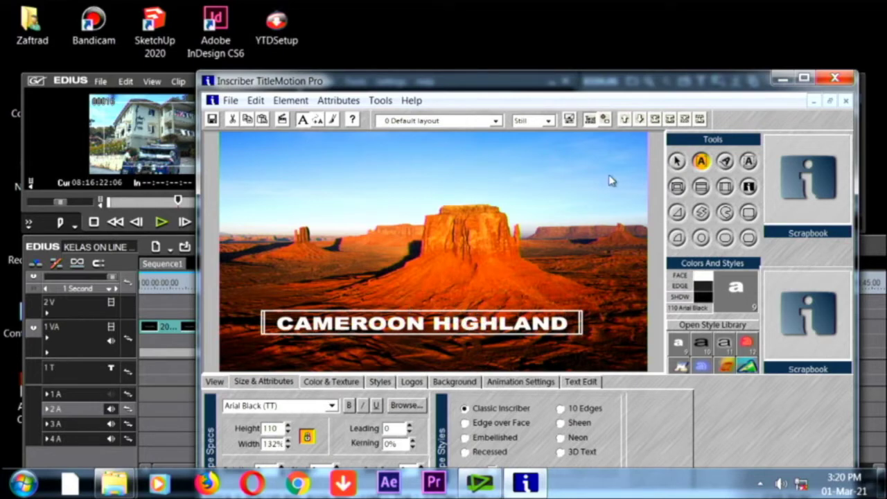
click(677, 161)
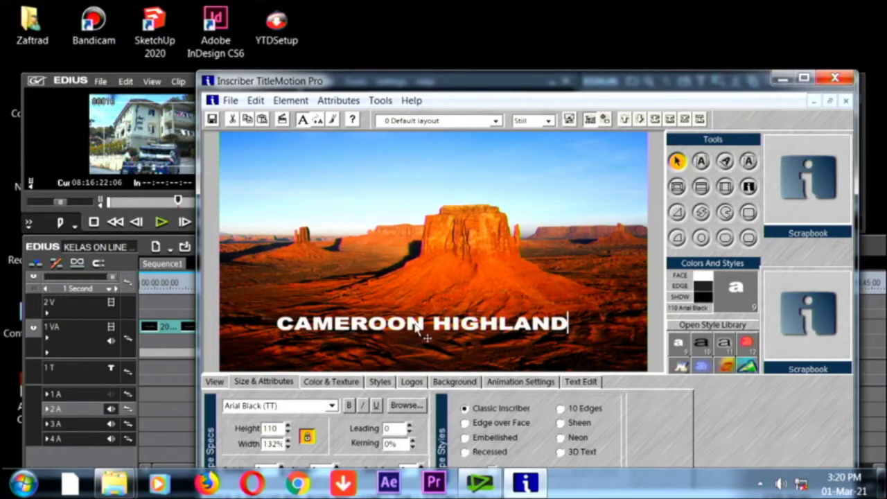
mouse_move(418, 329)
mouse_down()
mouse_move(451, 327)
mouse_move(430, 321)
mouse_up()
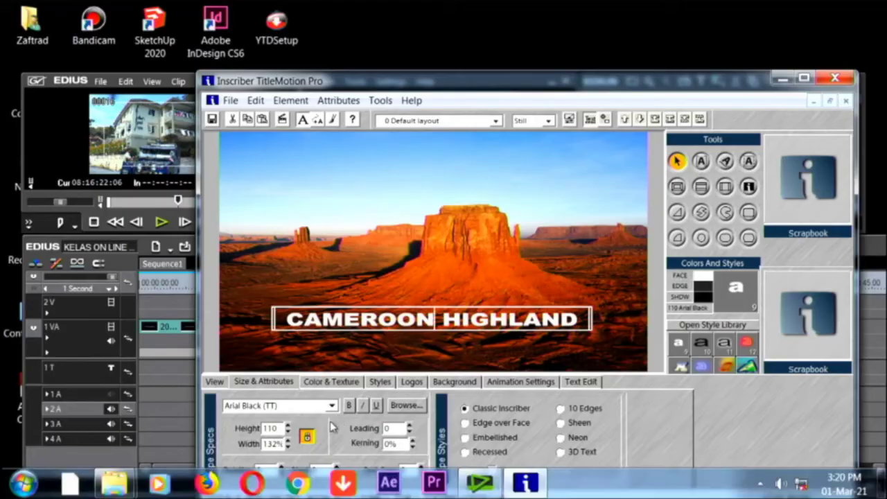
Step: Try red and bright green face colours on the "CAMEROON HIGHLAND" text
click(330, 383)
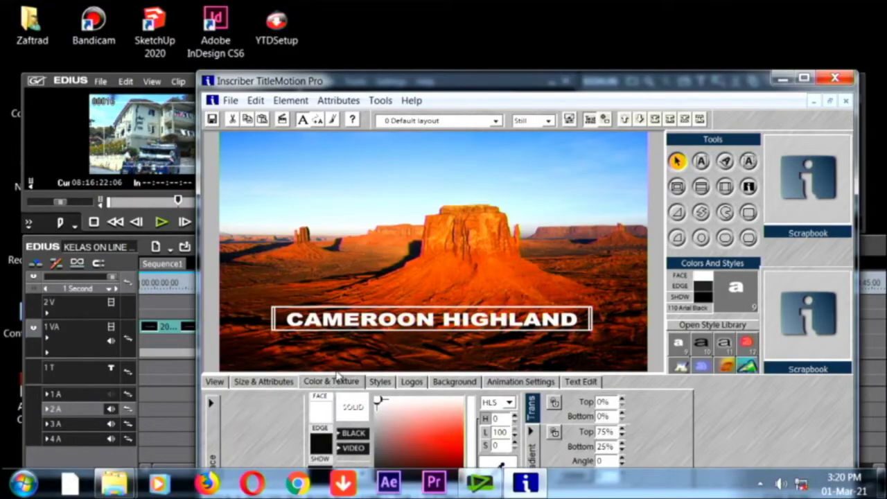
click(454, 456)
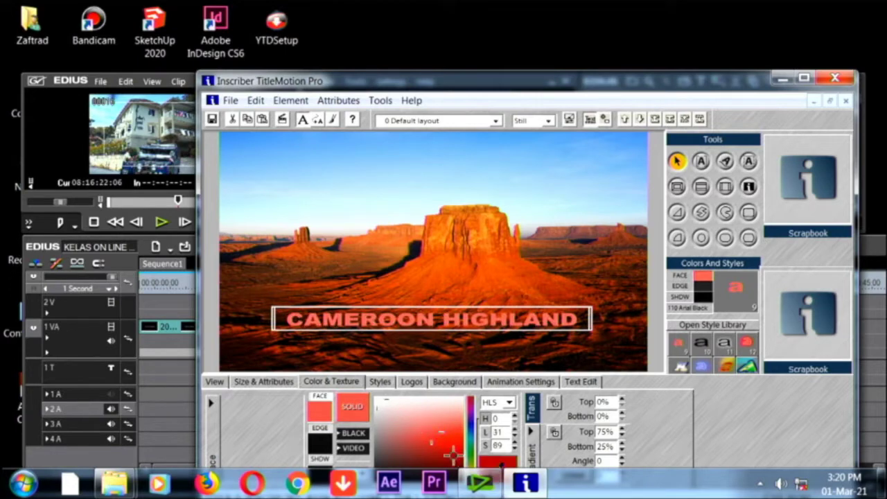
click(440, 444)
click(457, 424)
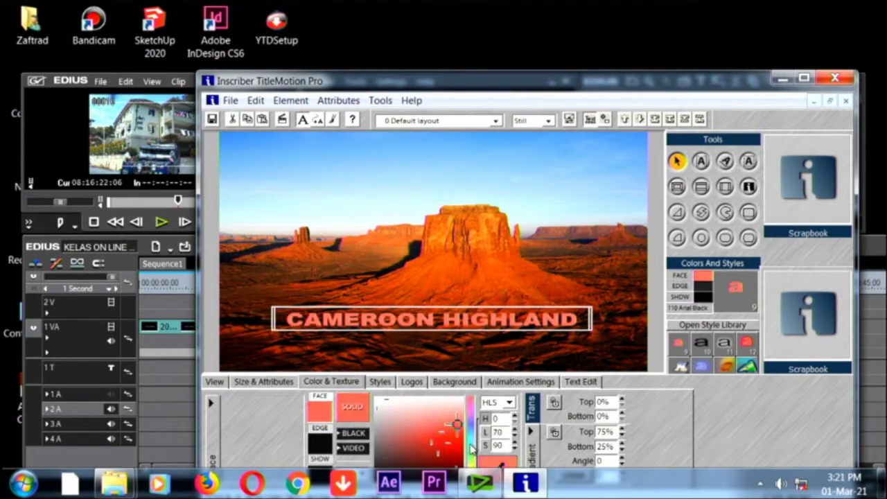
click(470, 450)
click(470, 458)
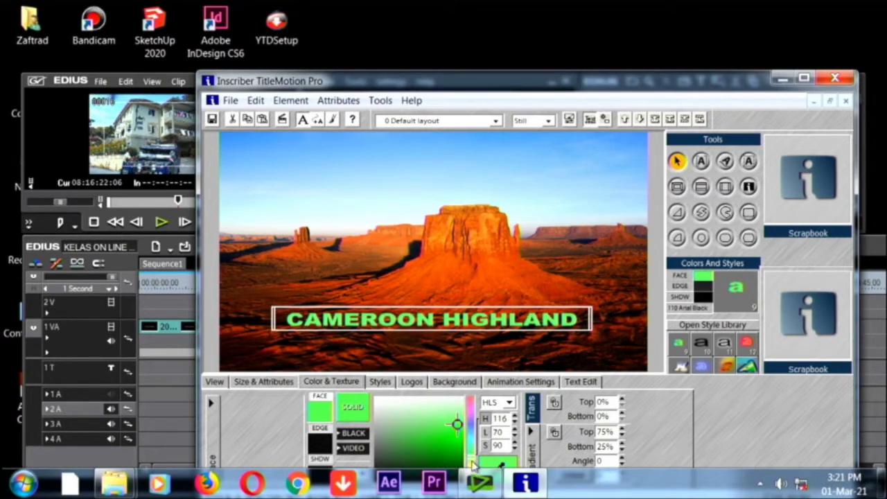
Step: Set the "CAMEROON HIGHLAND" face colour to a solid green with hue 152, lightness 50 and saturation 42
click(471, 448)
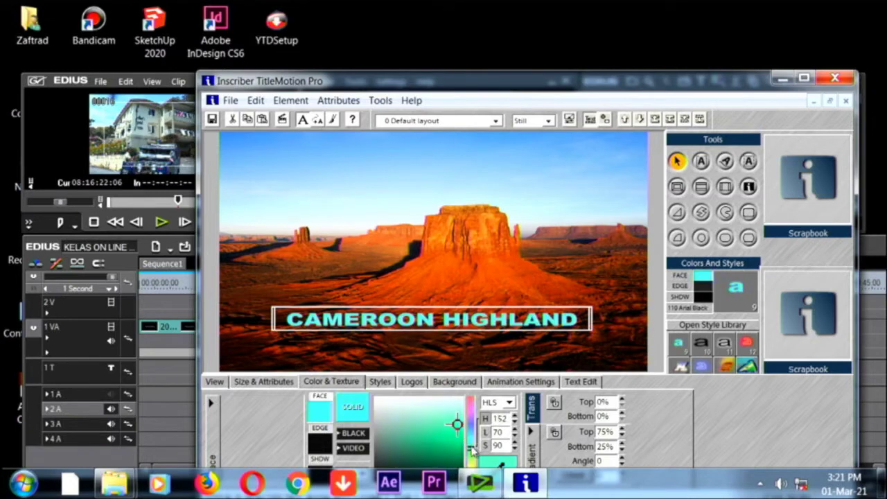
click(452, 412)
click(451, 441)
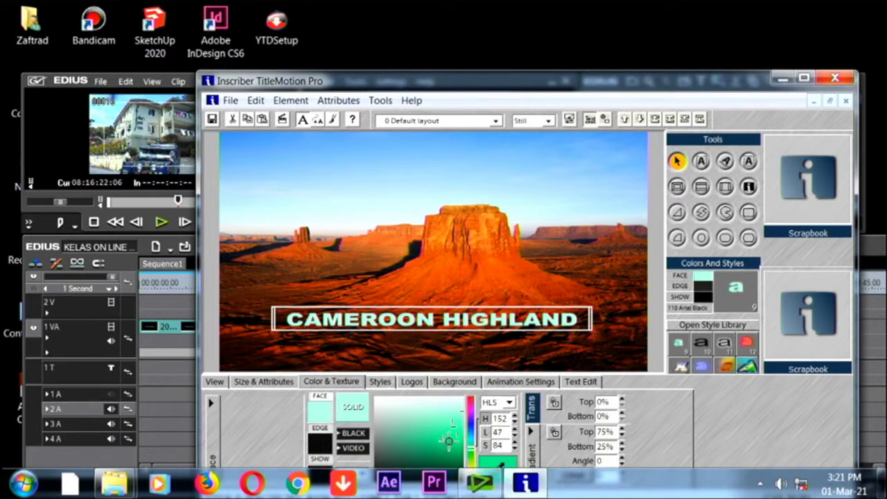
click(449, 423)
click(448, 420)
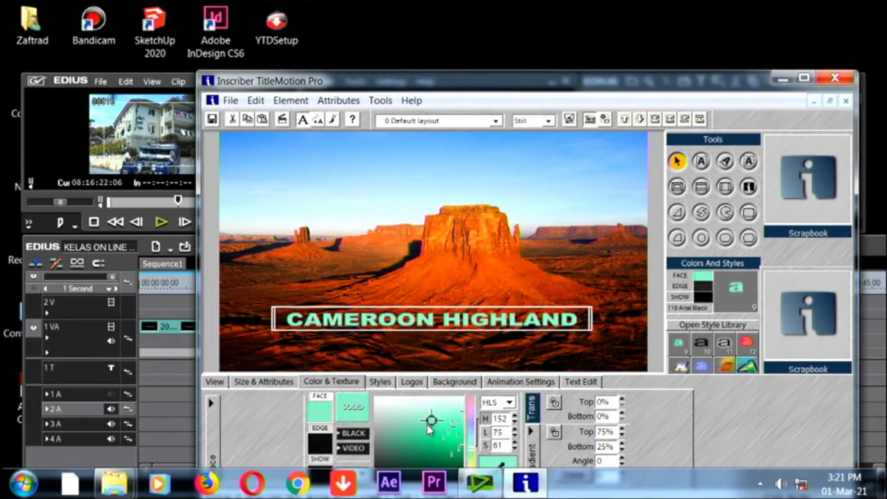
click(426, 428)
click(390, 412)
click(385, 403)
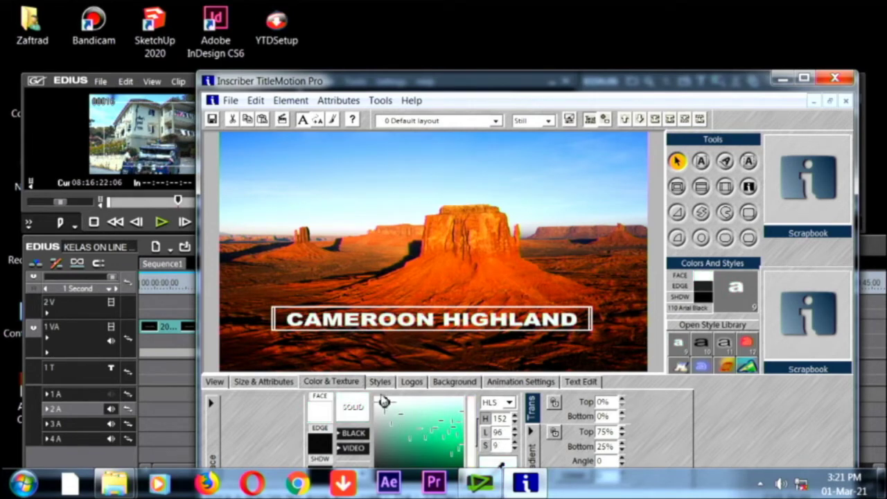
drag(405, 406, 414, 441)
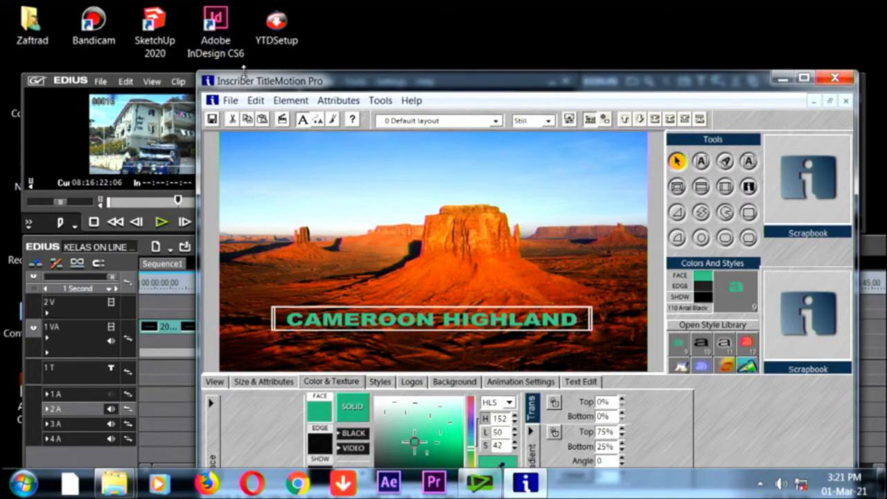
Step: Change the "CAMEROON HIGHLAND" face colour to a near-white with lightness 91 and saturation 5
drag(243, 71, 244, 209)
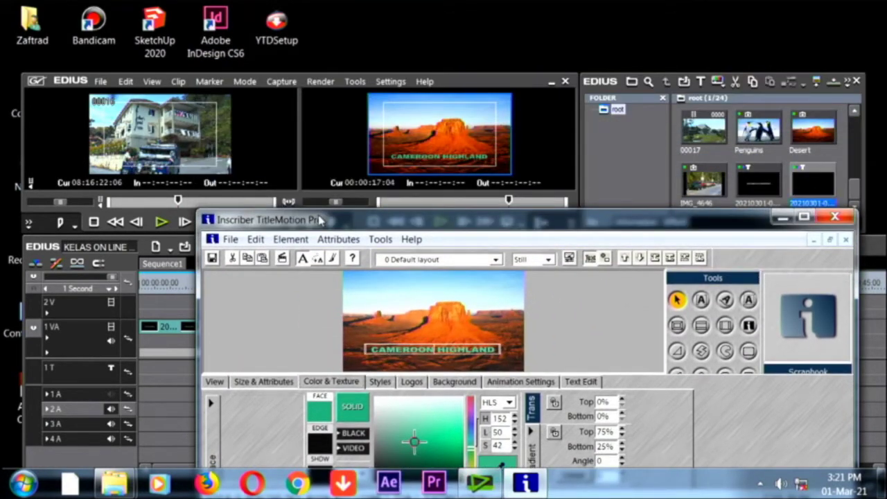
drag(320, 220, 191, 124)
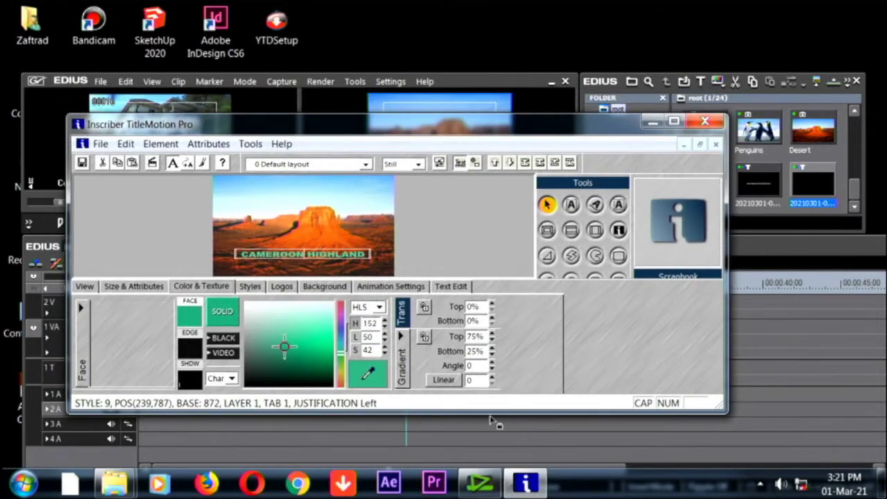
drag(490, 415, 503, 428)
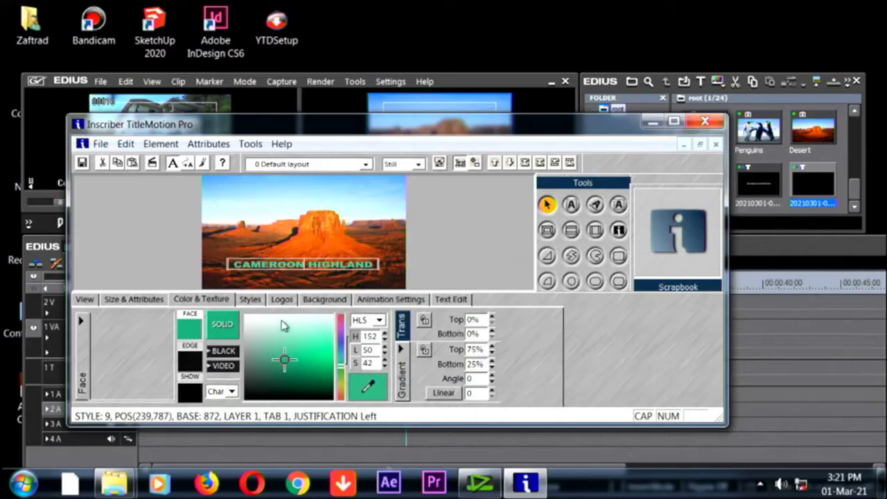
click(215, 288)
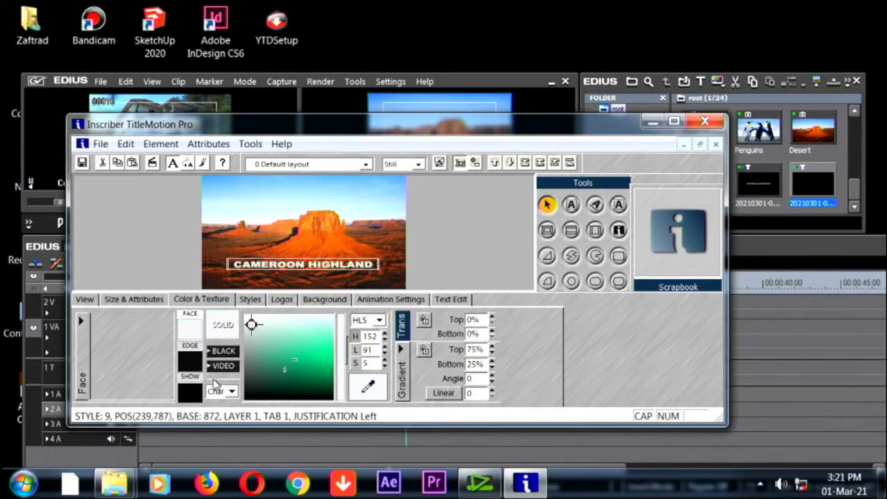
Step: Give the title text a blue outline edge of 4 with hue 225, lightness 53 and saturation 84, and save the title
click(191, 365)
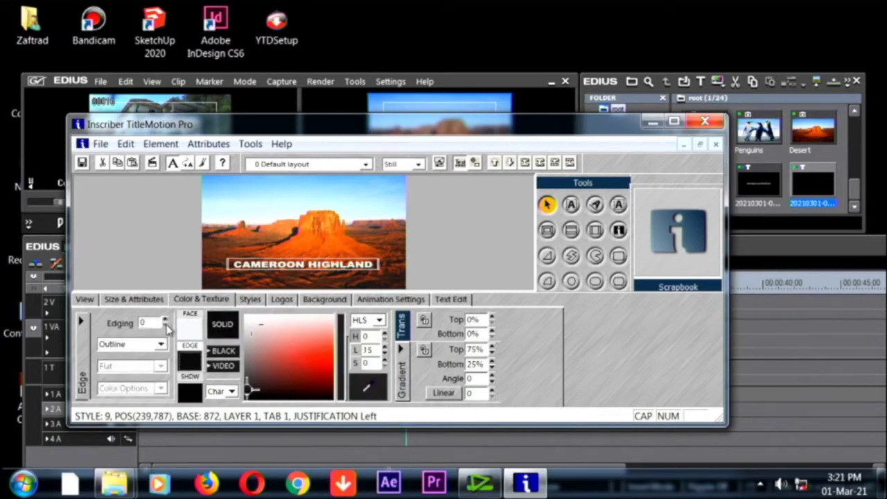
click(165, 322)
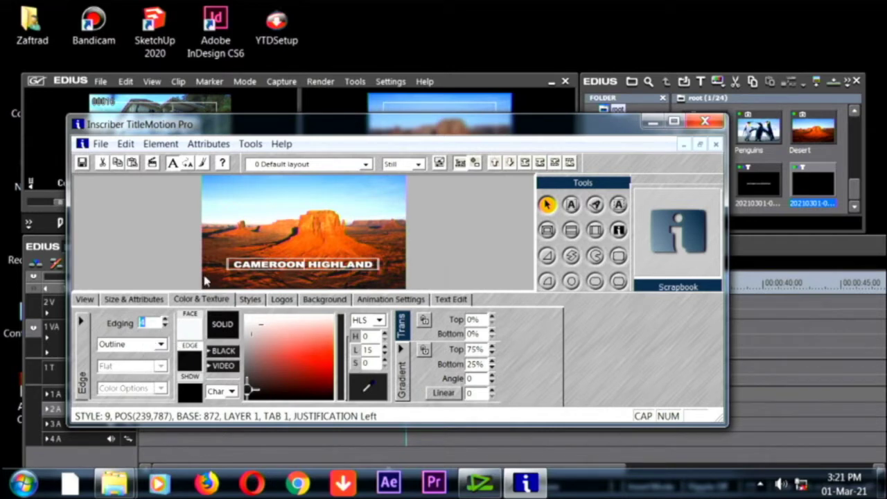
click(186, 368)
drag(325, 377, 322, 357)
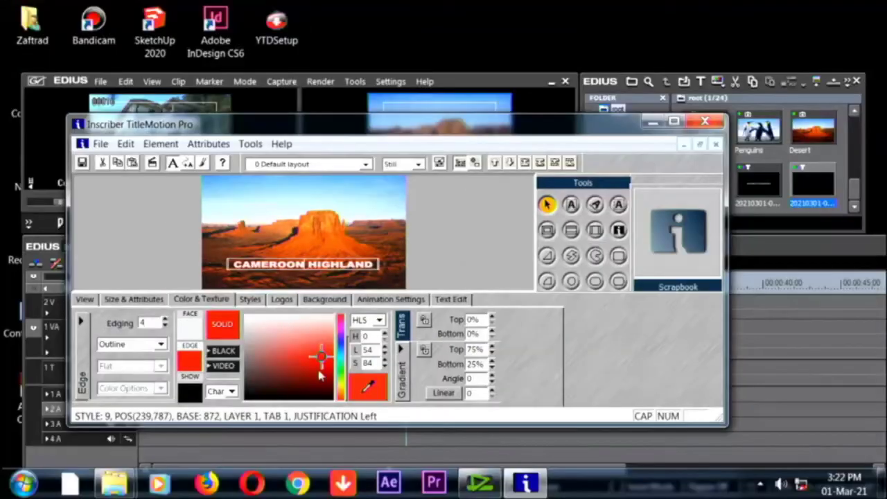
click(343, 350)
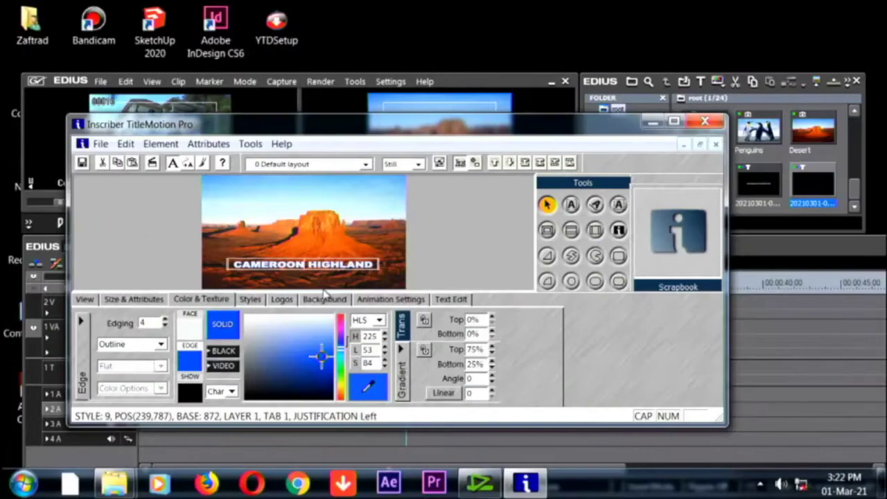
click(706, 122)
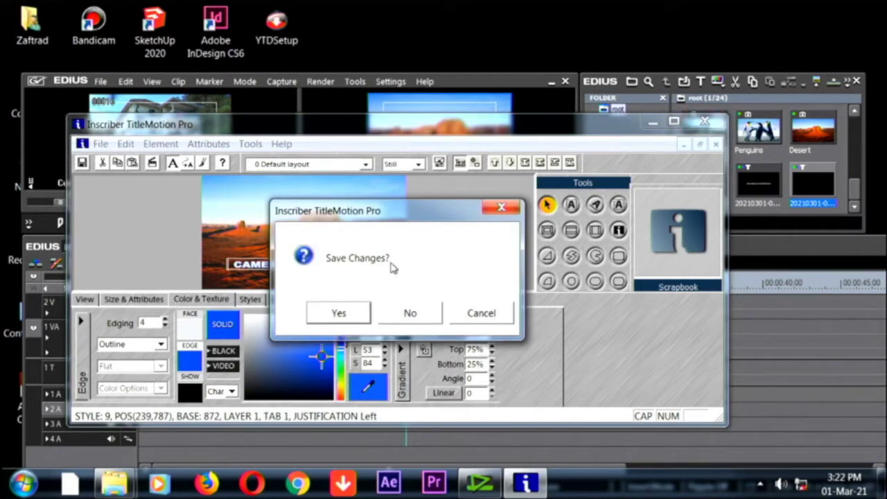
click(339, 316)
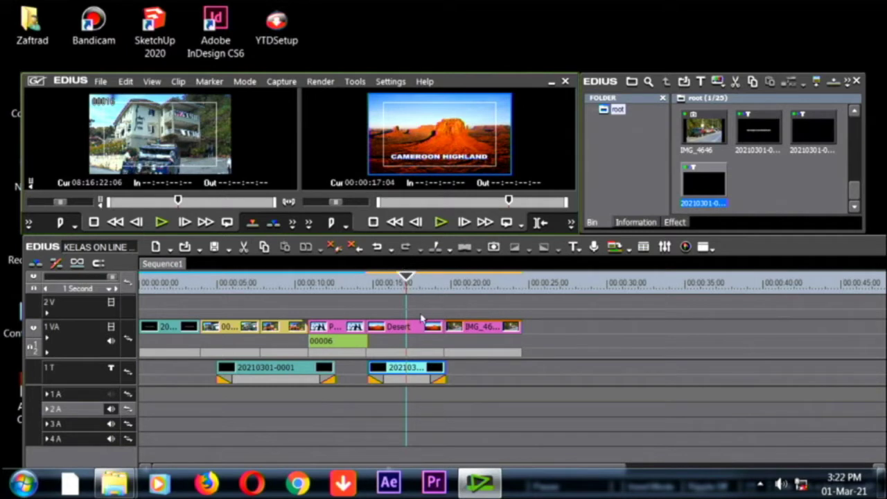
Step: Enlarge the preview monitors and extend the "CAMEROON HIGHLAND" title clip over the IMG_4646 image to a duration of 00:00:07:18
drag(409, 277, 355, 281)
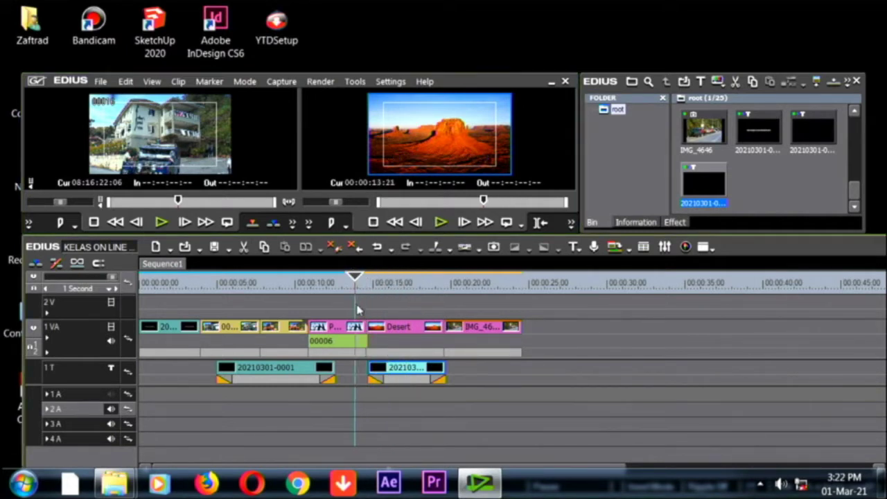
key(space)
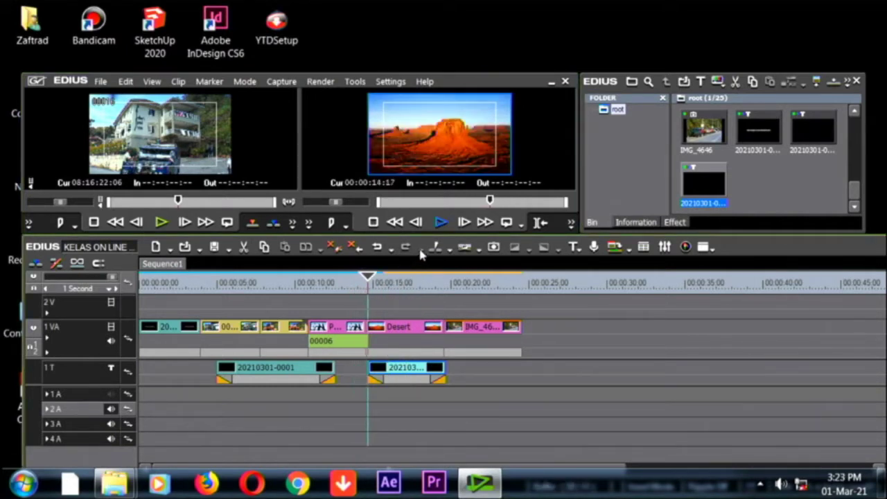
drag(452, 233, 439, 294)
drag(384, 338, 357, 338)
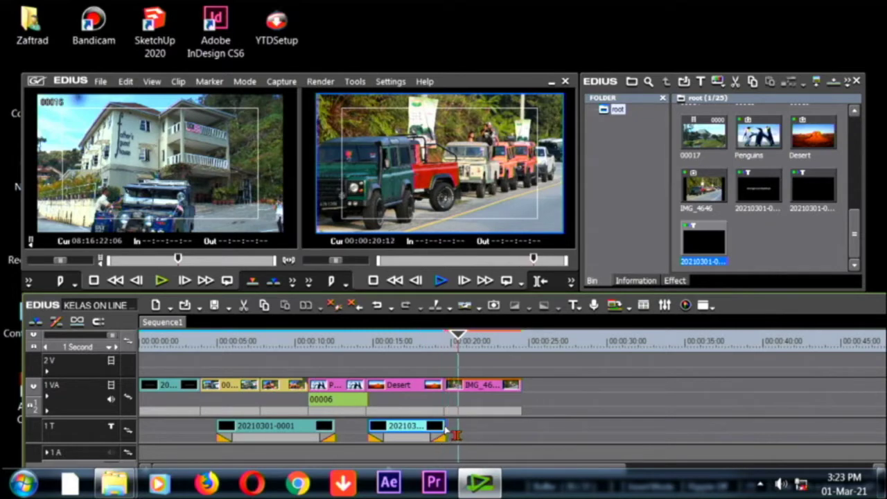
click(449, 434)
drag(454, 434, 490, 427)
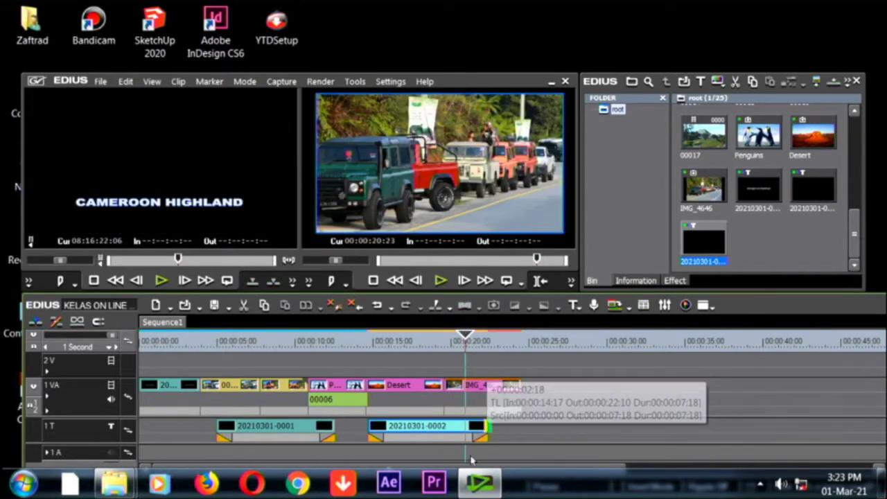
Step: Play back the "CAMEROON HIGHLAND" title and lengthen its fade-in towards the end of the Desert image
drag(428, 344, 368, 343)
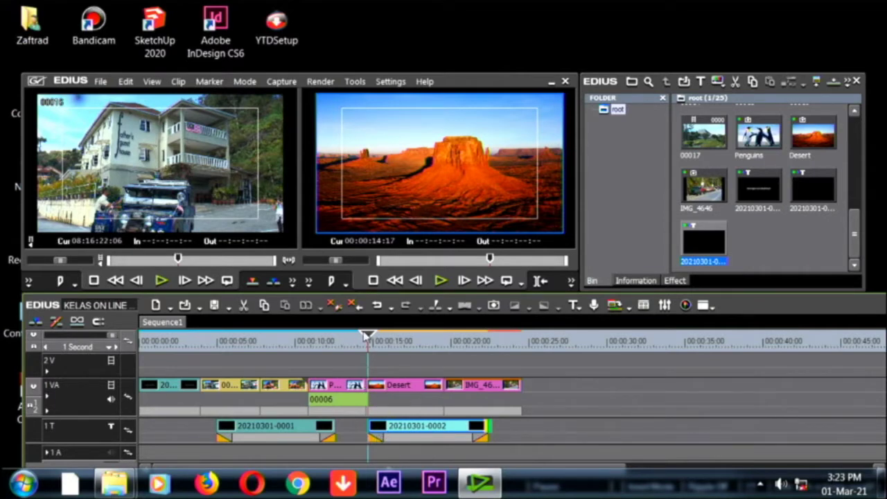
drag(368, 338, 354, 349)
key(space)
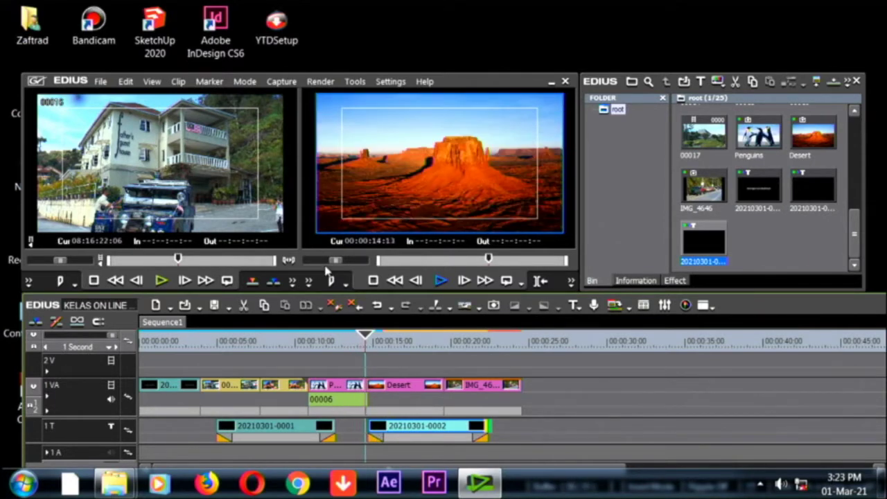
key(space)
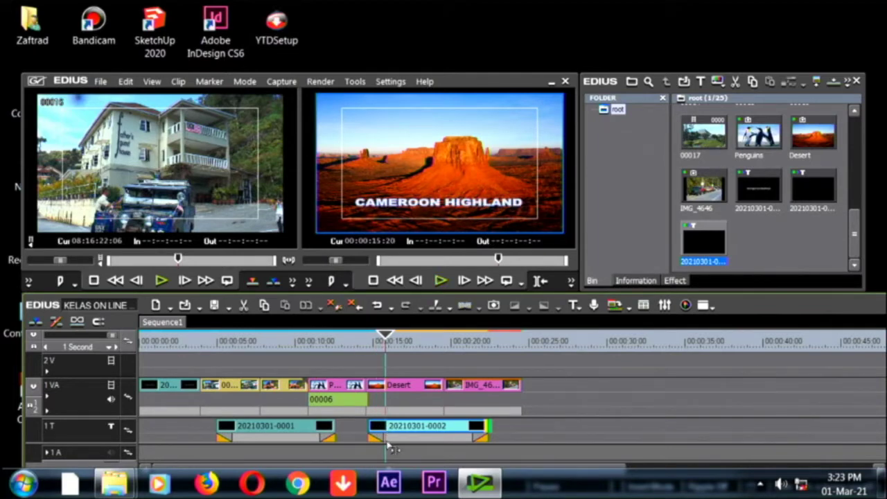
drag(390, 442, 429, 438)
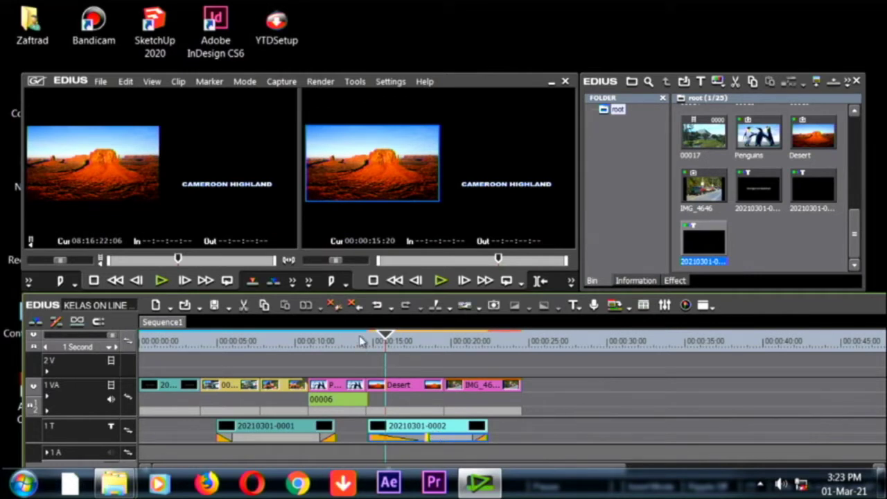
key(space)
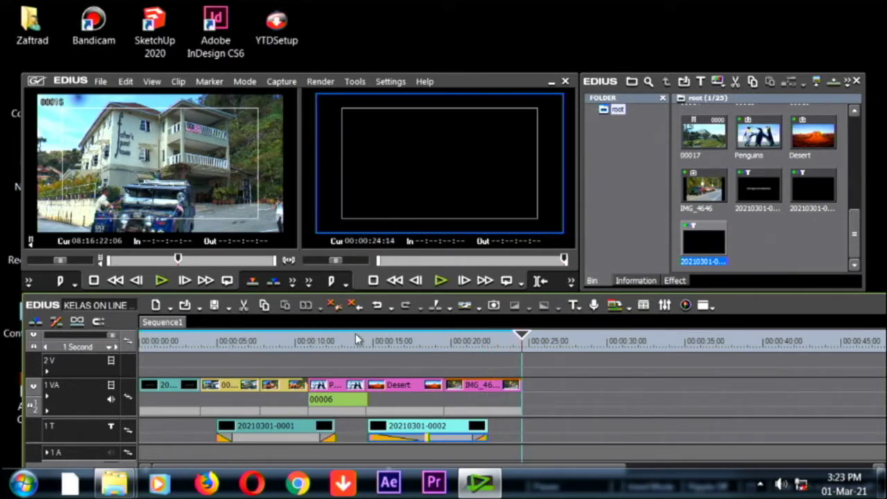
Step: Play back the "Land Rover" title and lengthen its fade-out so it starts shortly after 00:00:07:13
drag(366, 340, 234, 384)
key(space)
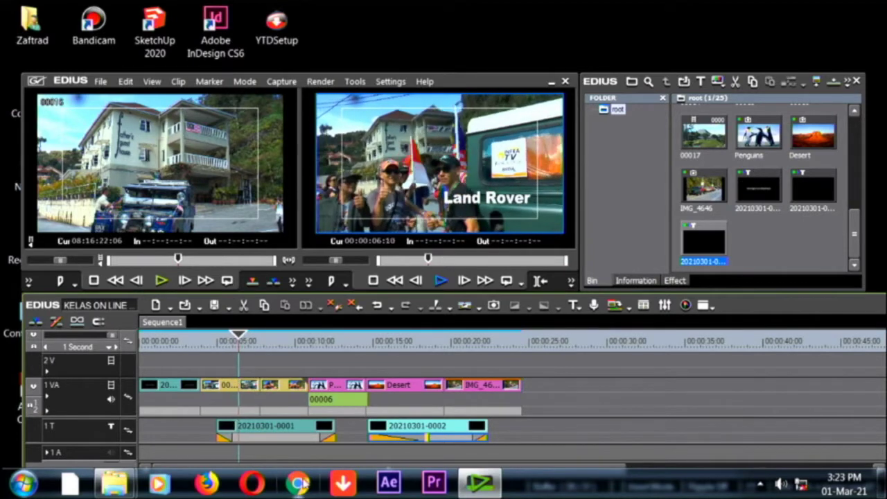
key(space)
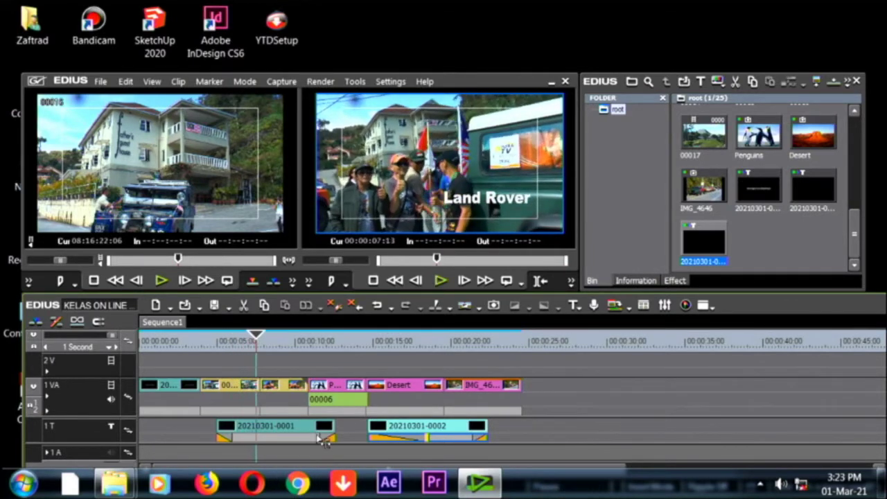
drag(324, 441, 242, 430)
key(space)
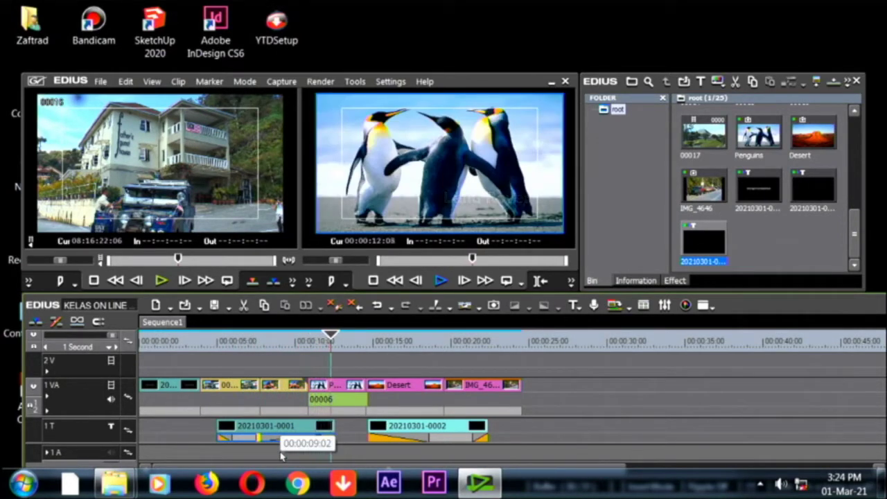
key(space)
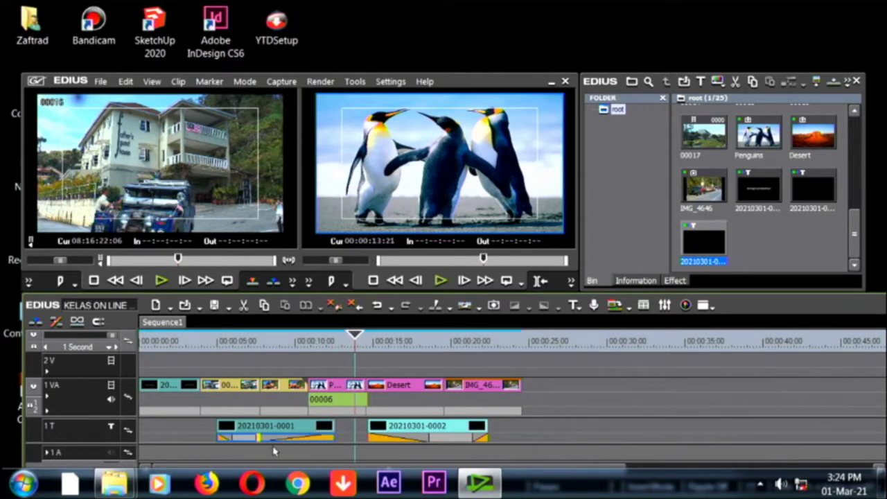
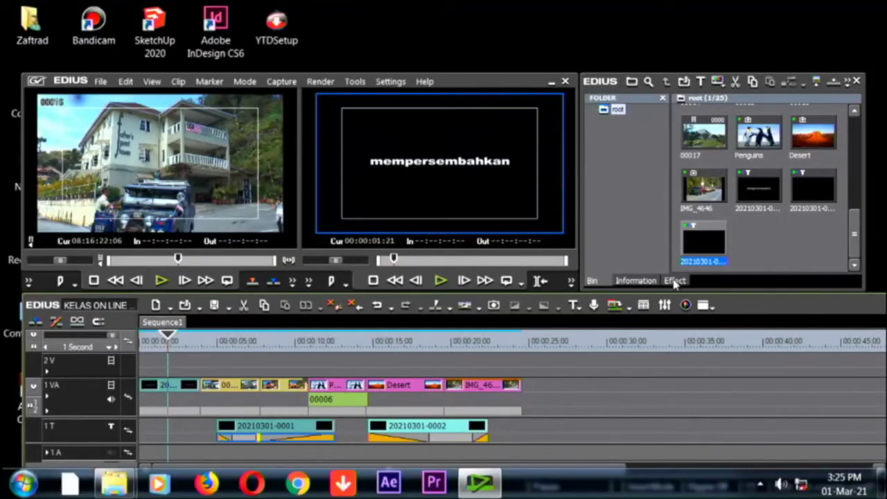
Step: Open the effect library and collapse its expanded categories to show only the main effect groups
click(675, 280)
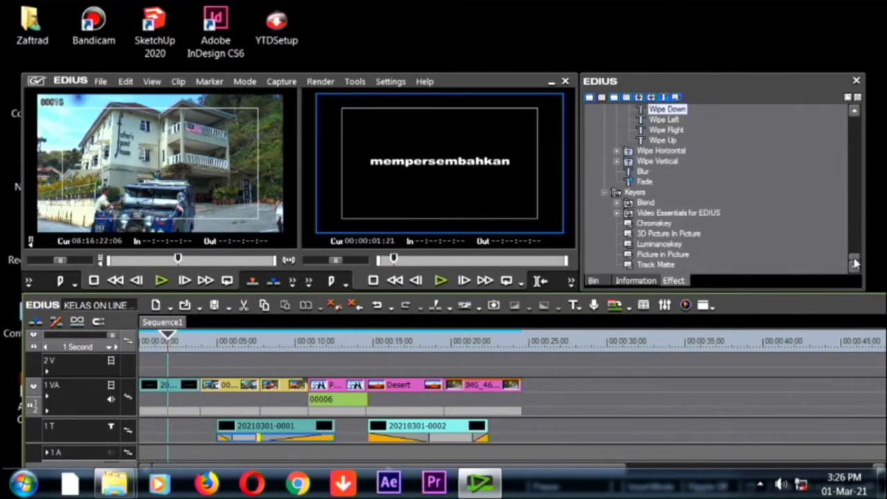
drag(855, 257, 841, 109)
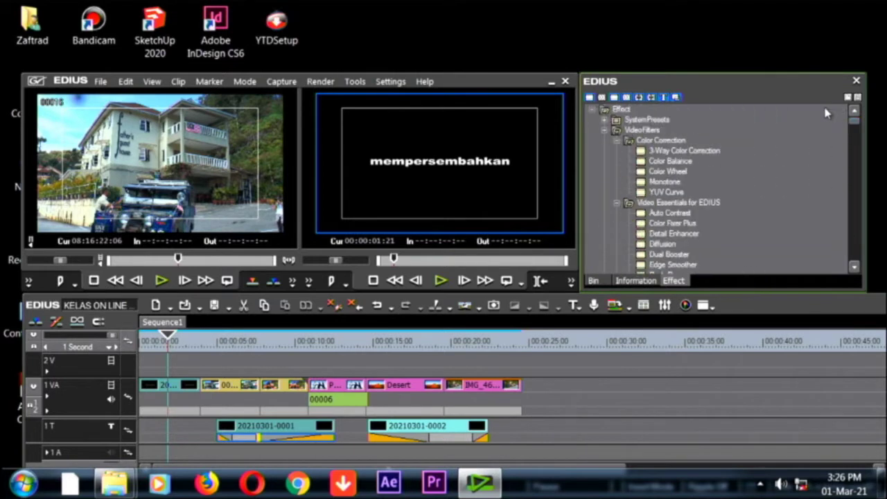
click(604, 130)
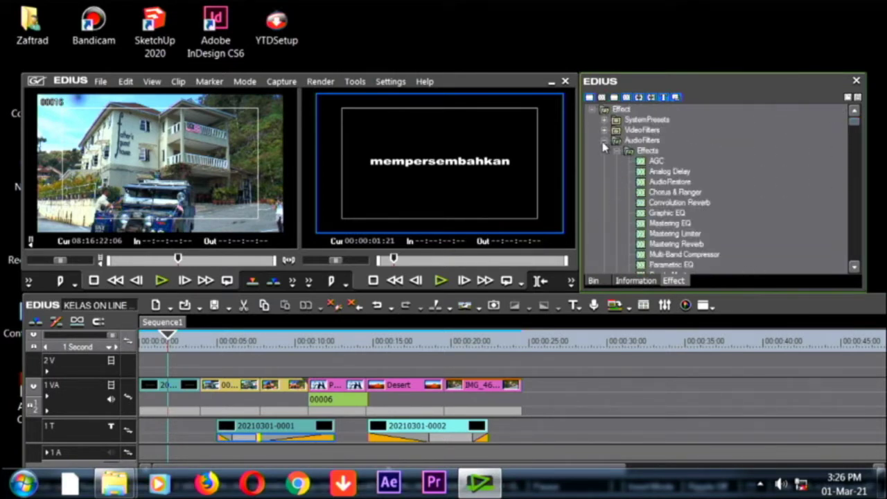
click(603, 140)
click(604, 151)
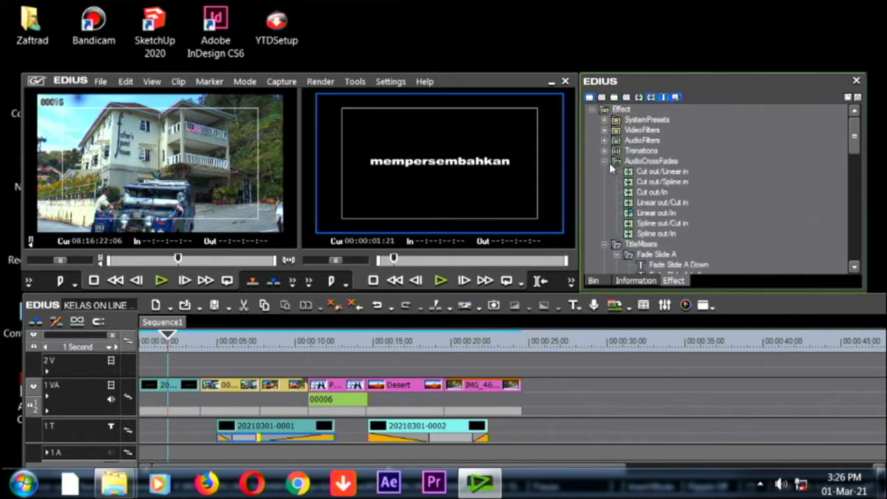
click(604, 162)
click(604, 171)
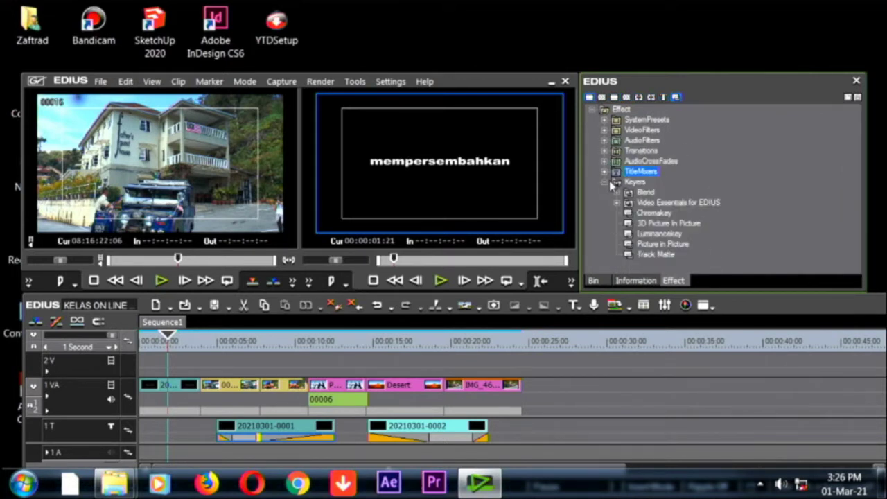
click(604, 182)
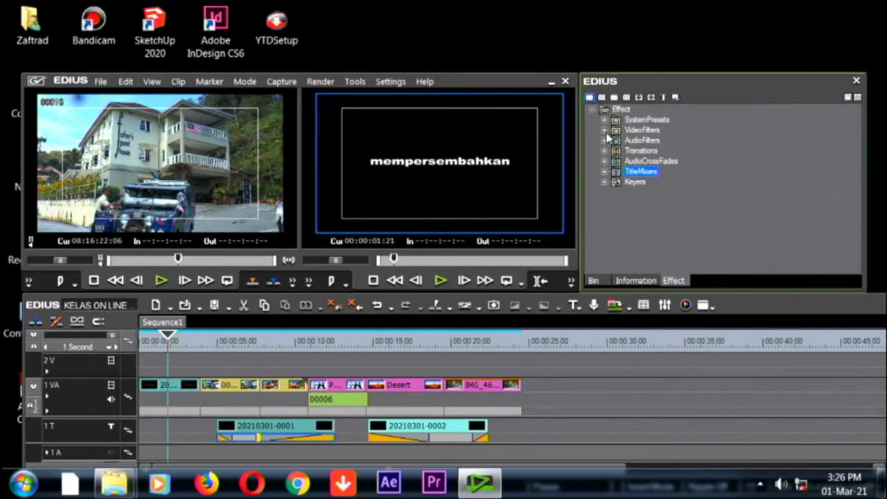
Step: Apply the Color Balance video filter to the opening title clip on the 1VA track and open its settings
click(605, 131)
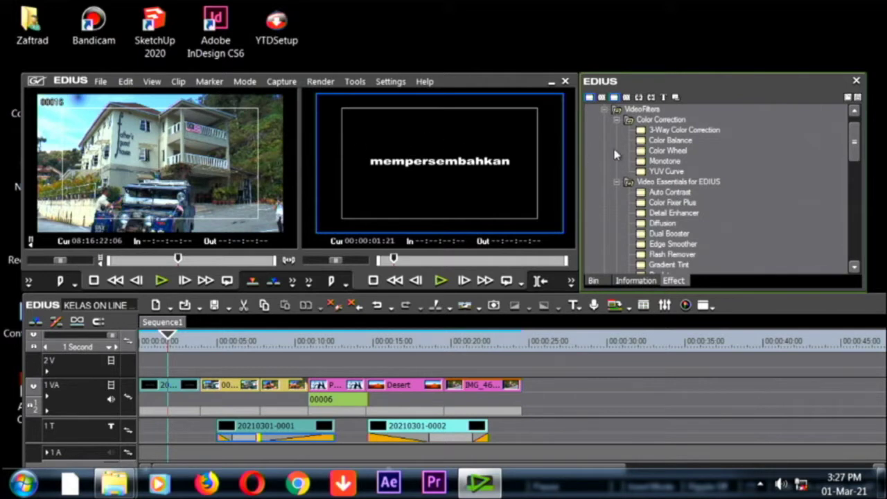
drag(669, 142, 172, 394)
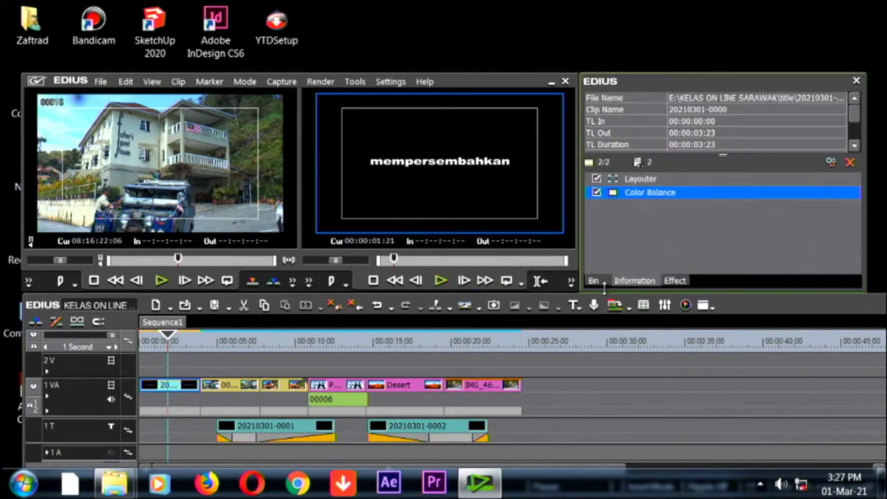
double_click(679, 197)
drag(353, 47, 699, 206)
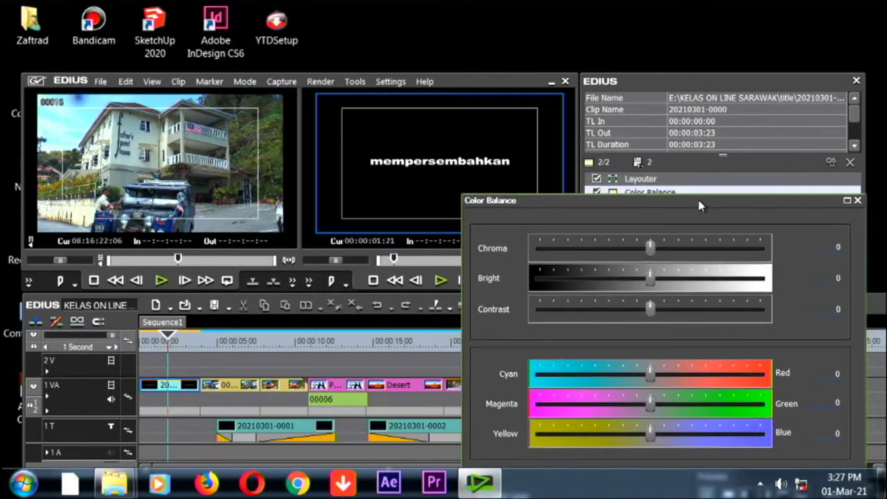
Step: Move the playhead to about 00:00:05:24, select video clip 00006 after the opening title, and close the title's Color Balance settings
click(233, 347)
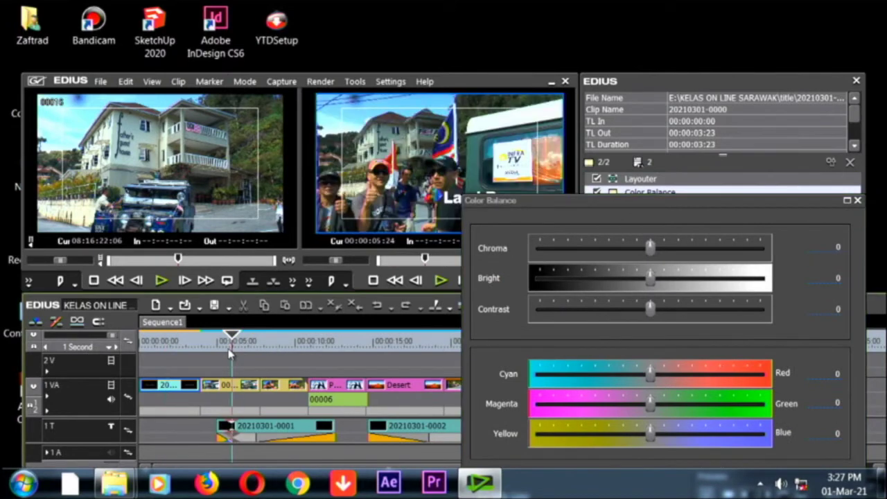
click(236, 393)
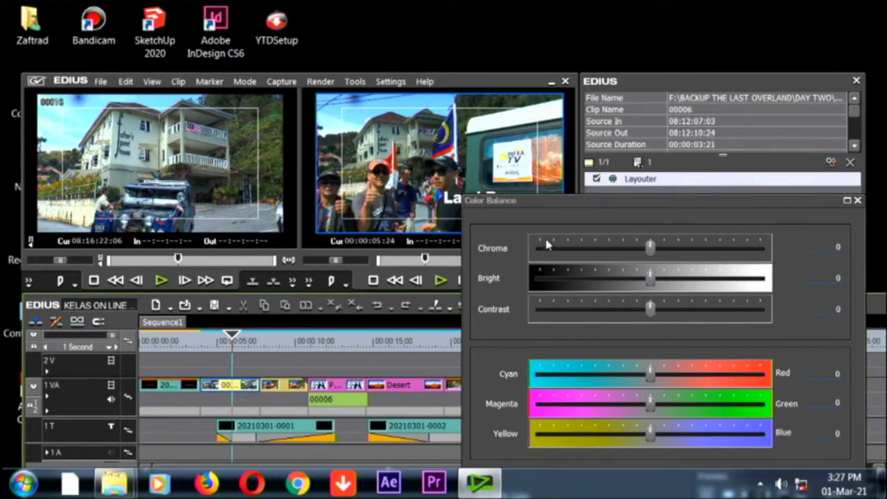
drag(584, 199, 233, 110)
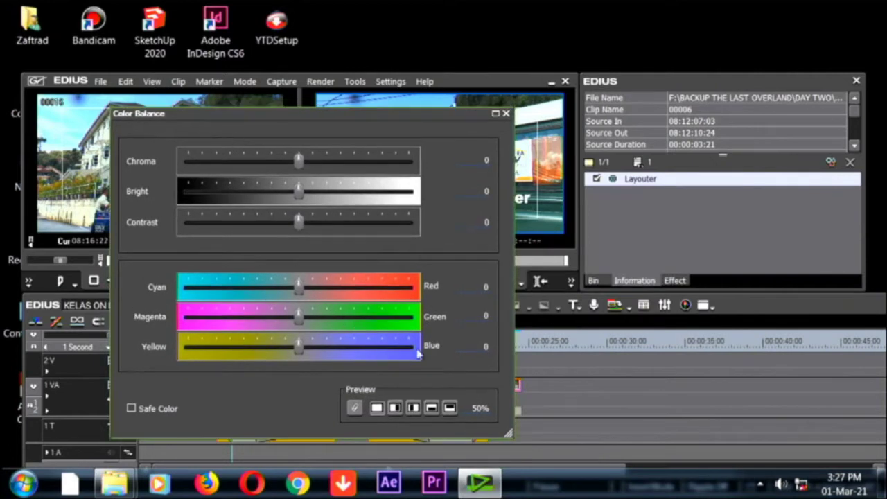
click(506, 114)
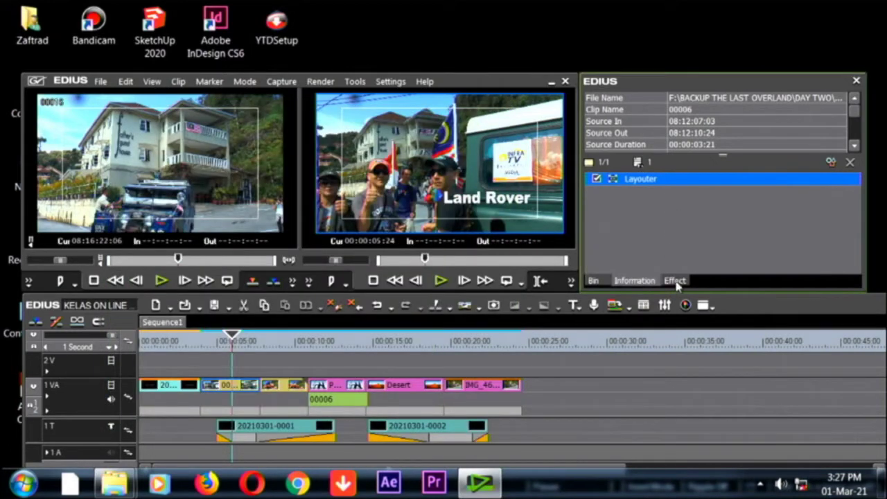
Step: Apply the Color Balance video filter to the clip after the opening title on the 1VA track and open its settings
click(675, 281)
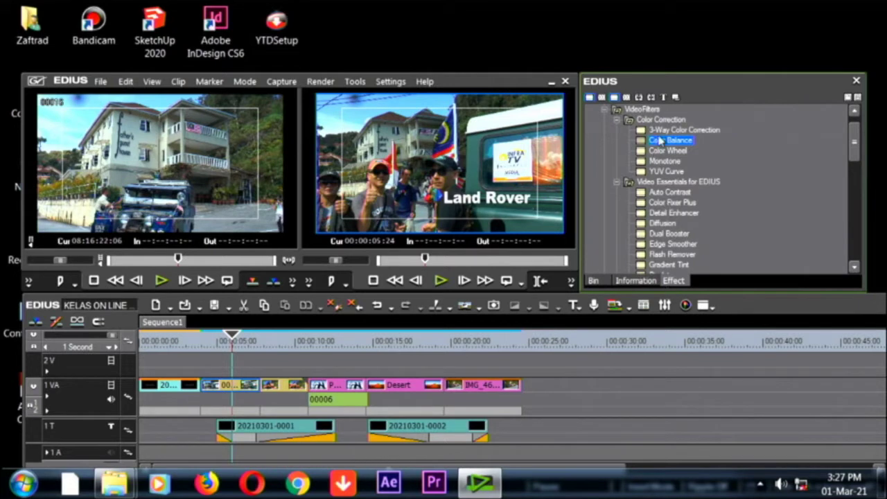
drag(665, 142, 239, 392)
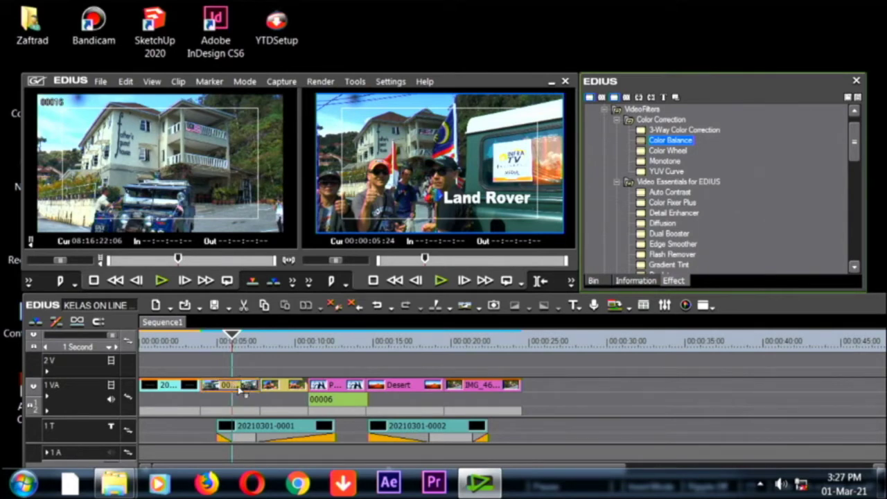
click(243, 391)
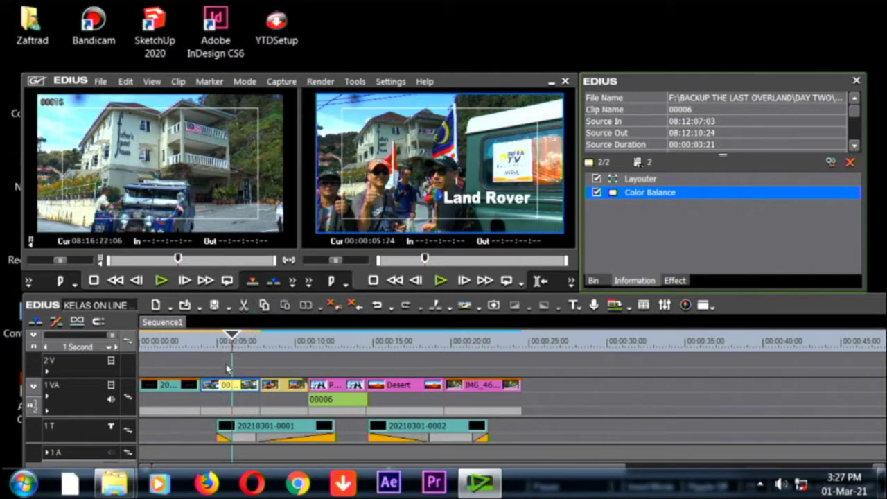
double_click(679, 195)
drag(400, 124, 756, 216)
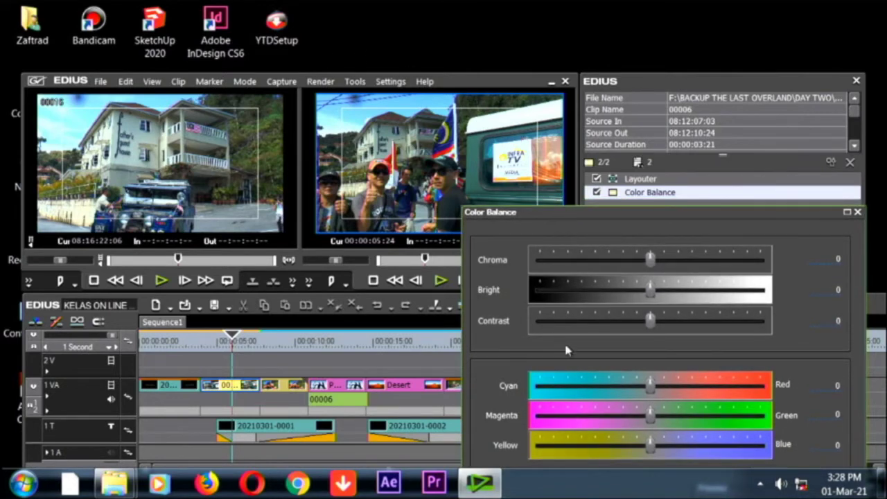
Step: Set the clip's Color Balance to Chroma -128, Bright -2, Cyan-Red -5 and Magenta-Green -4
mouse_move(652, 389)
mouse_down()
mouse_move(753, 388)
mouse_move(524, 385)
mouse_move(646, 388)
mouse_up()
mouse_move(643, 419)
mouse_down()
mouse_move(686, 417)
mouse_move(639, 415)
mouse_up()
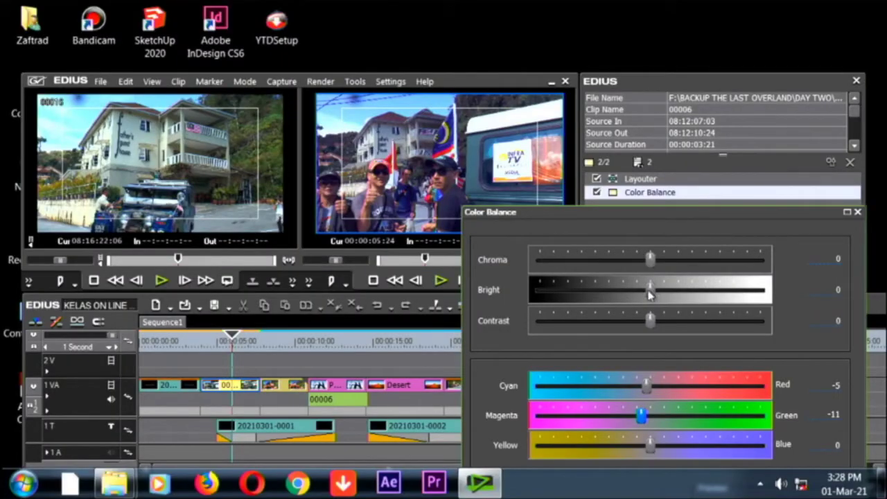
drag(650, 290, 648, 308)
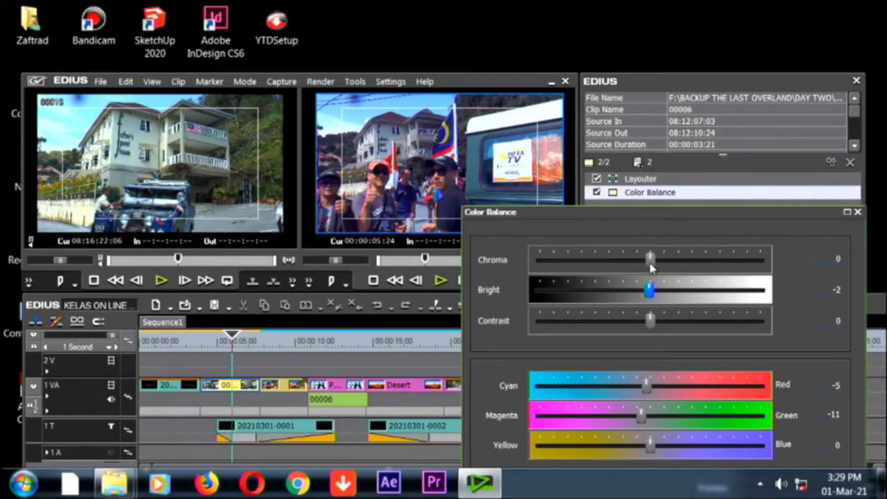
drag(650, 263, 360, 242)
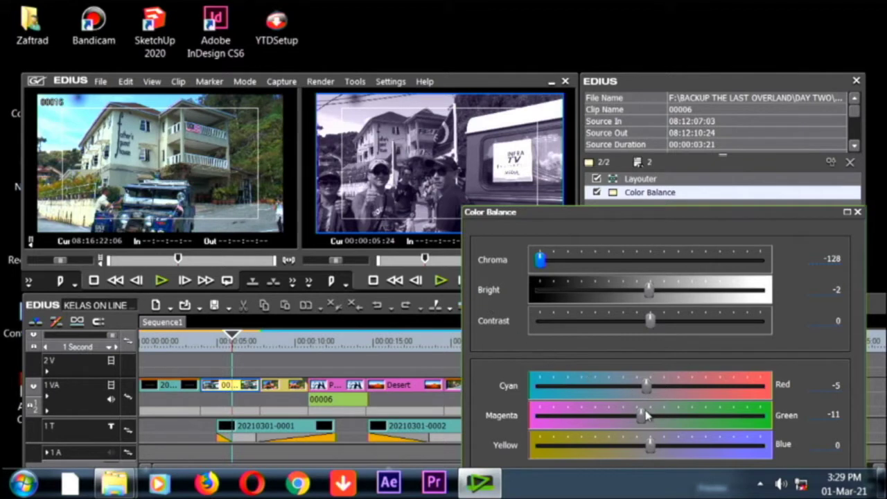
drag(642, 416, 645, 416)
drag(645, 417, 648, 417)
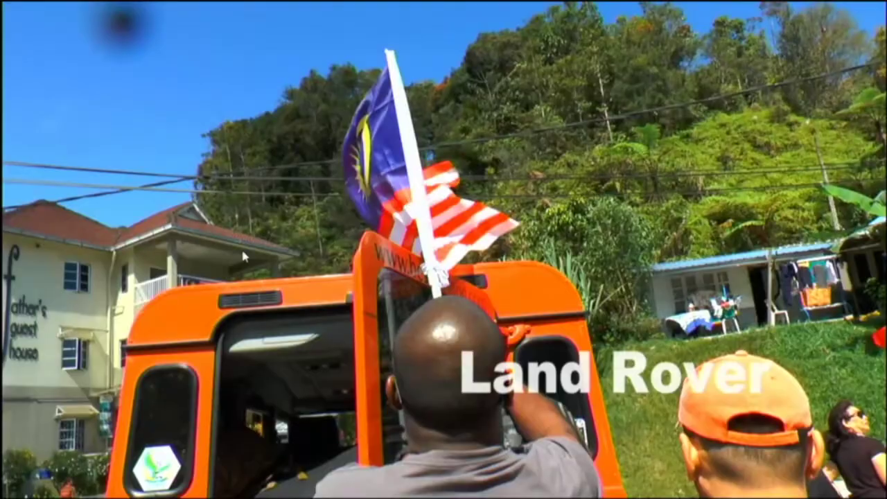
Step: Leave the full-screen preview, expand the Color Balance window to examine its keyframe timeline, collapse it again and close the settings
key(Escape)
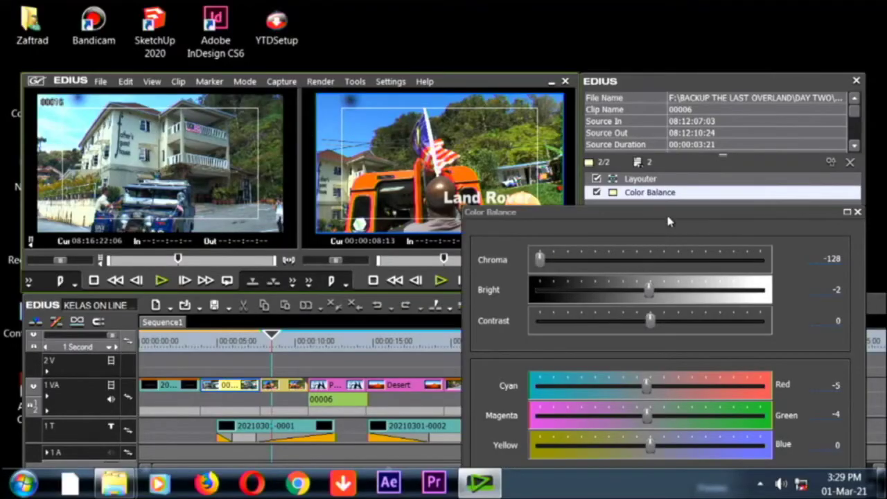
drag(667, 211, 490, 116)
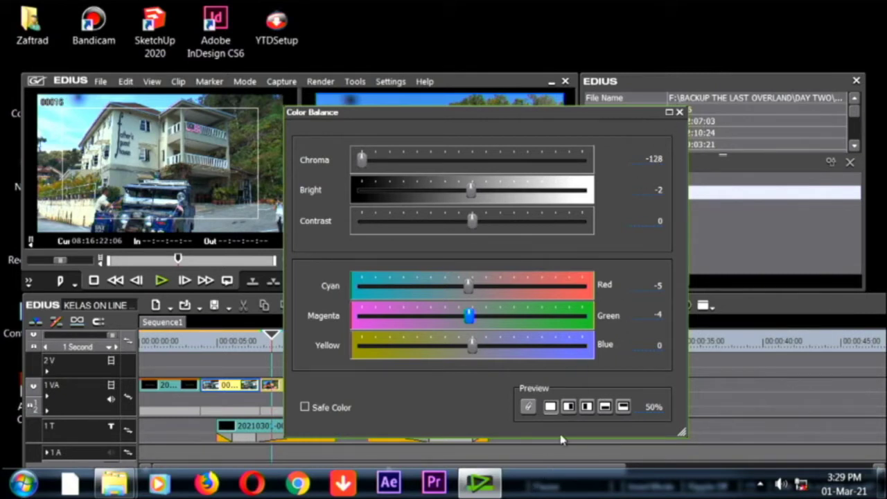
drag(575, 443, 579, 469)
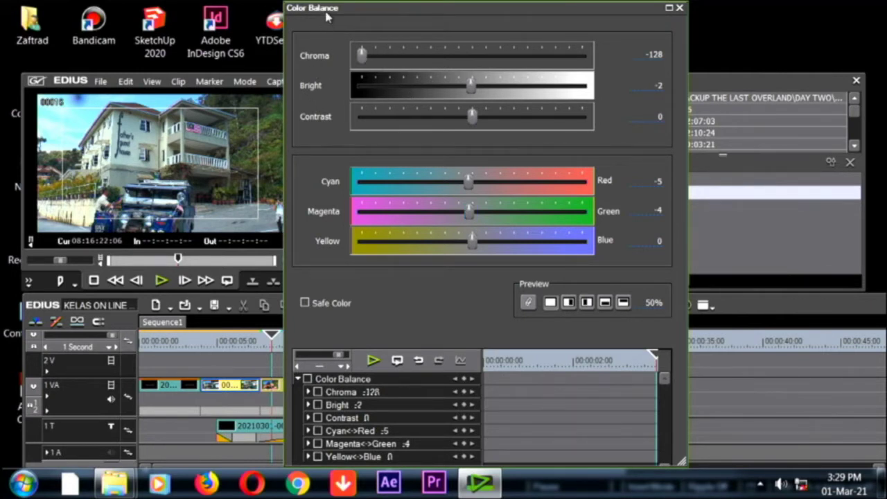
drag(327, 16, 379, 109)
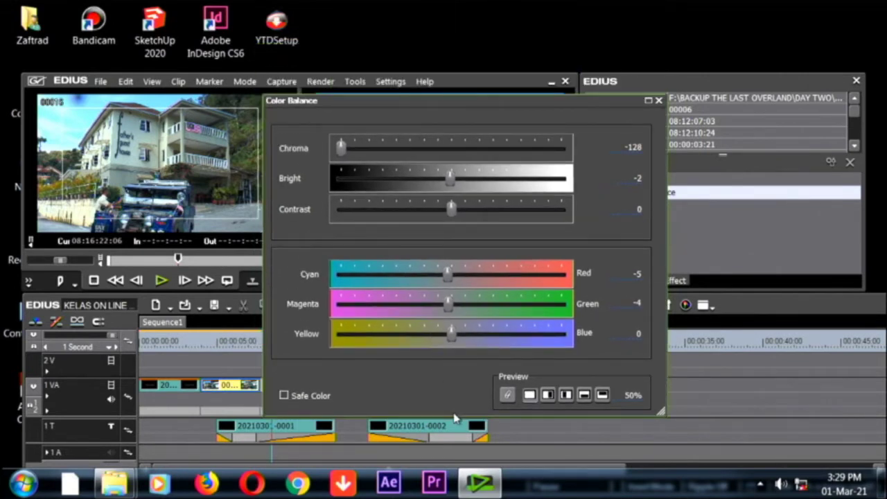
mouse_move(454, 414)
mouse_down()
mouse_move(477, 468)
mouse_move(456, 409)
mouse_up()
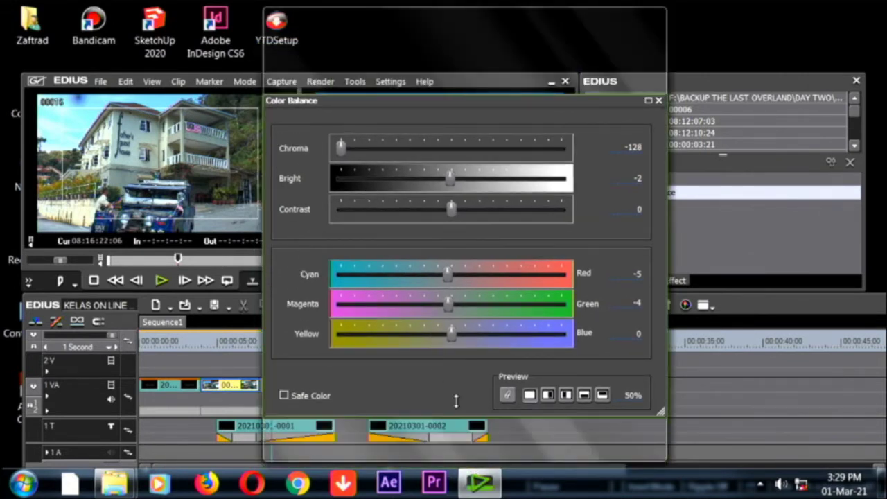
click(660, 102)
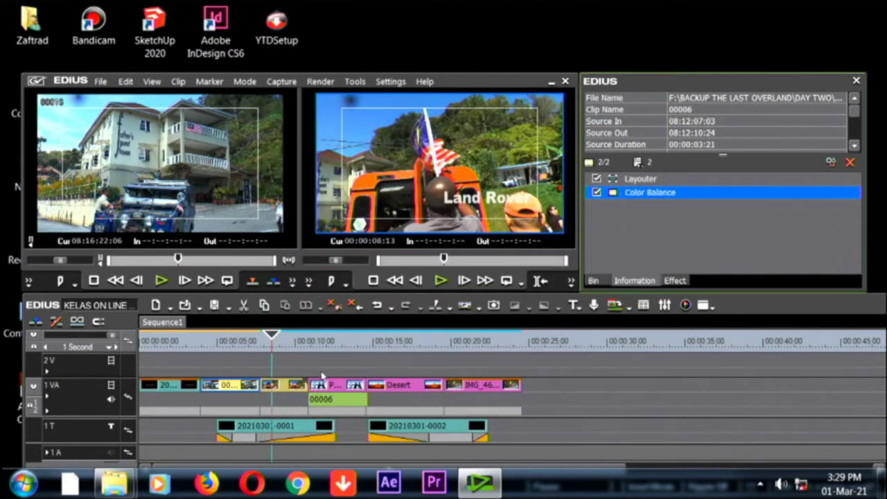
Step: Play back the cut between the first two video clips and move the playhead back to about 00:00:06:21
click(215, 373)
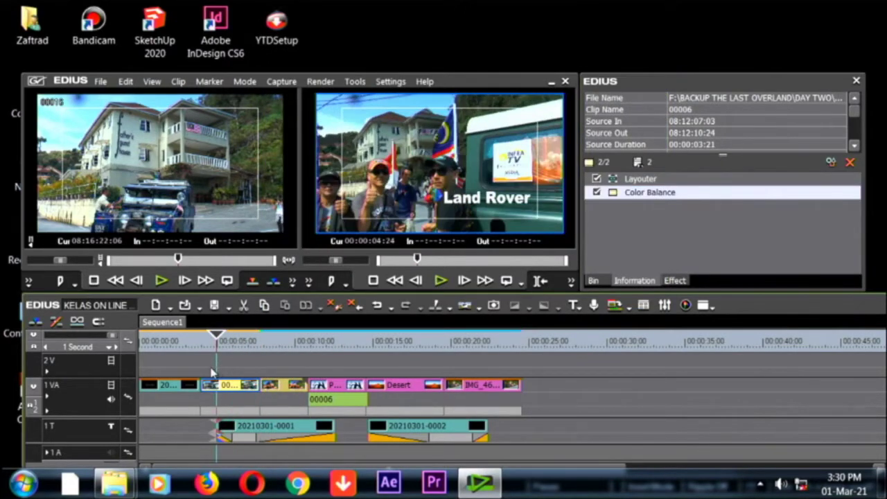
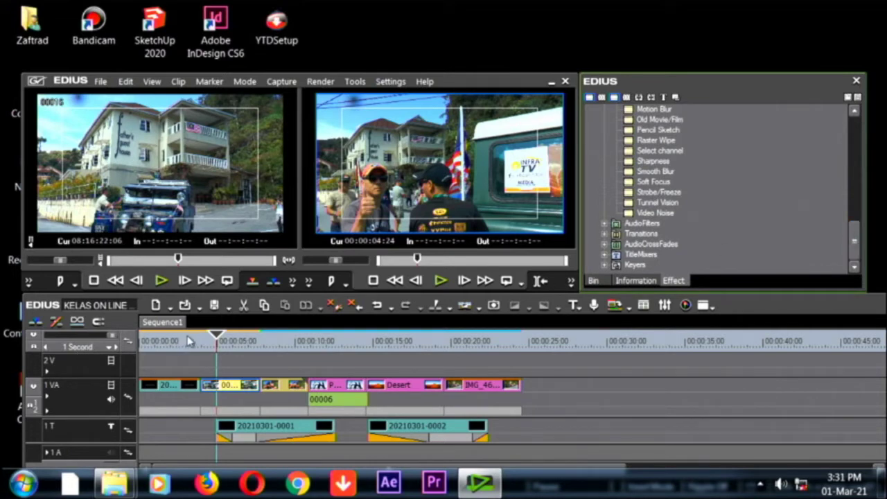
drag(219, 342, 243, 410)
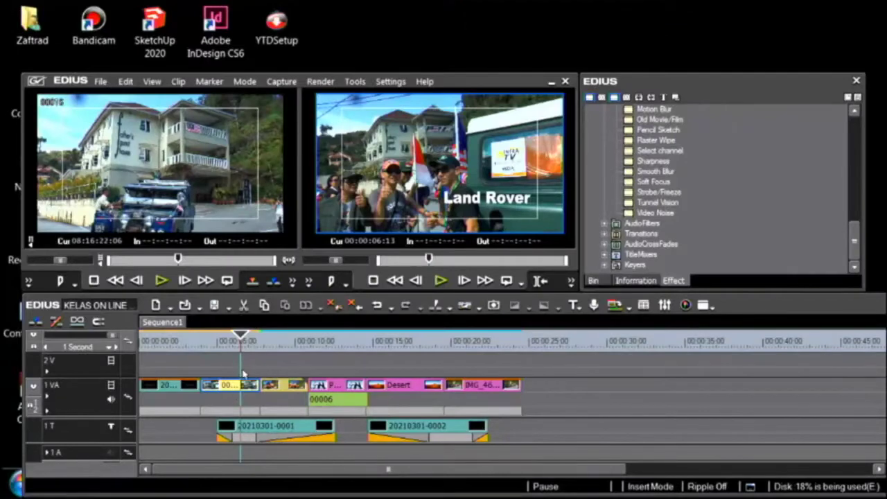
key(space)
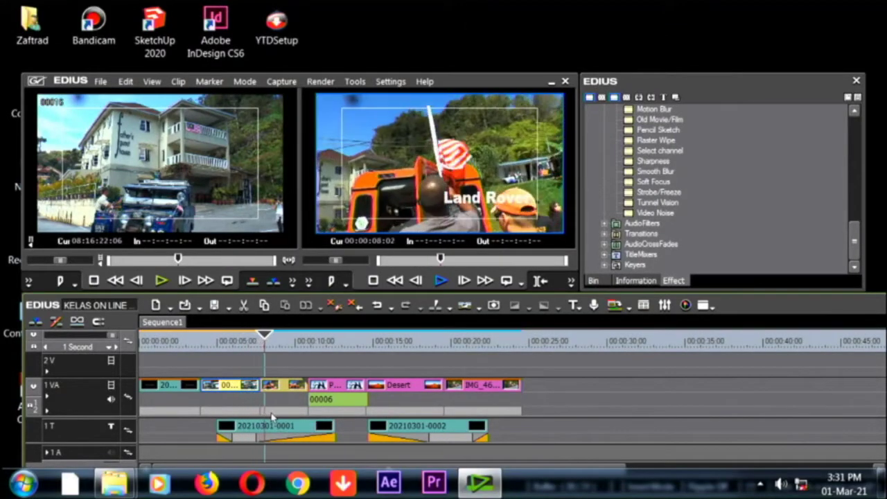
drag(277, 341, 247, 356)
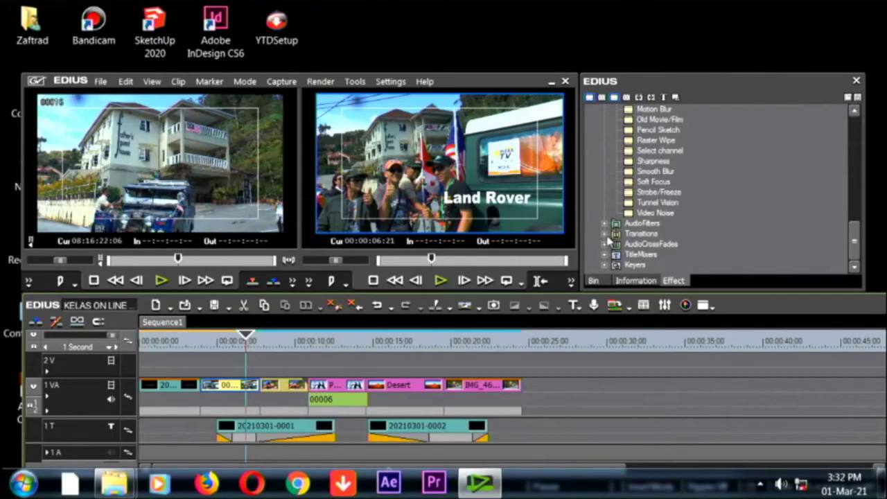
Step: Add the 3D Fly Away transition at the cut between the first two video clips on the 1VA track
click(605, 234)
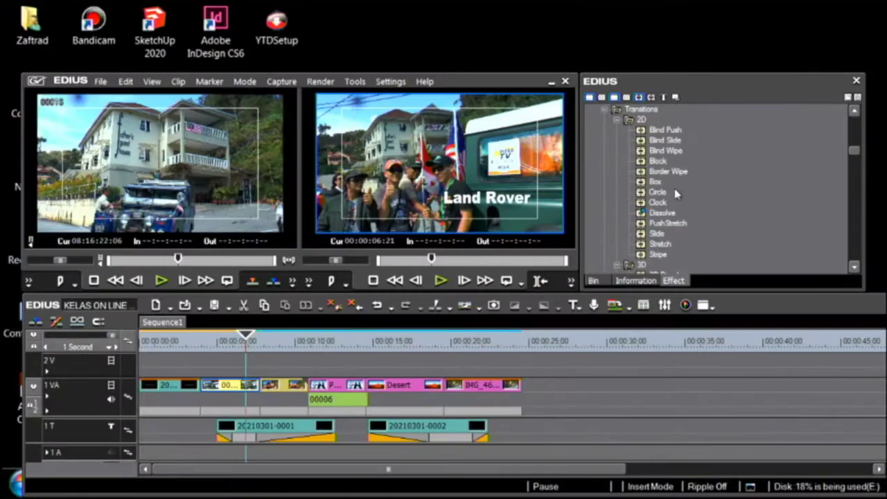
mouse_move(854, 157)
mouse_down()
mouse_move(864, 163)
mouse_move(857, 157)
mouse_up()
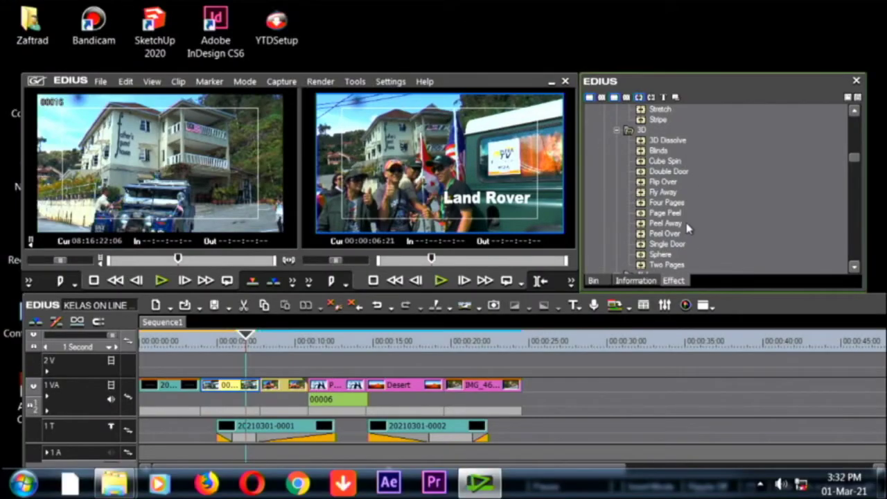
click(664, 193)
drag(492, 267, 265, 396)
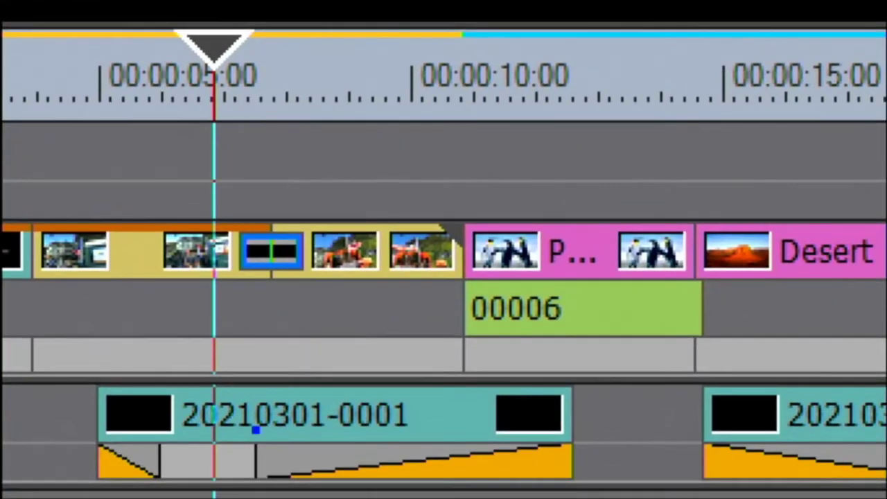
drag(220, 289, 334, 495)
drag(346, 407, 319, 378)
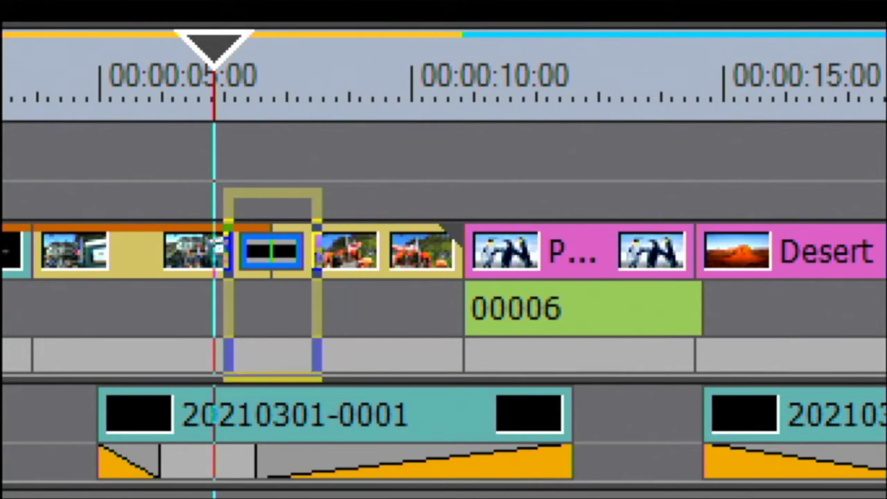
key(Escape)
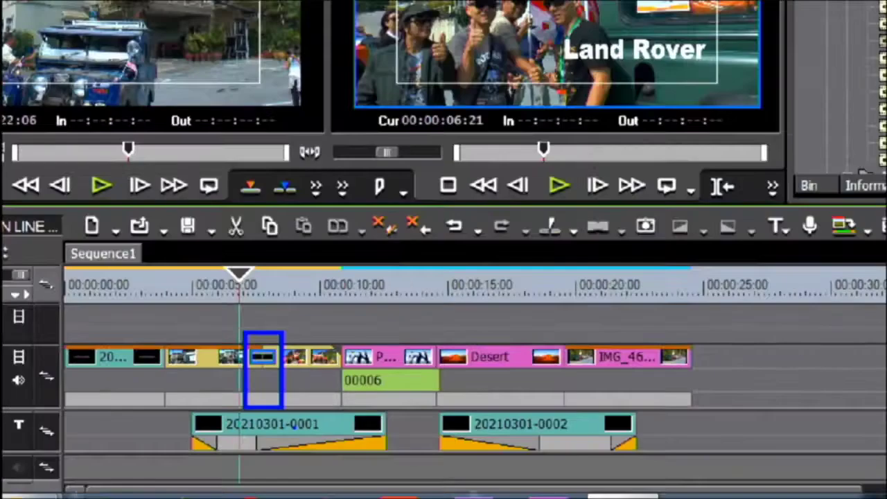
Step: Play back the Fly Away transition several times, starting from about 00:00:04:24, to check how one clip changes into the next
click(217, 340)
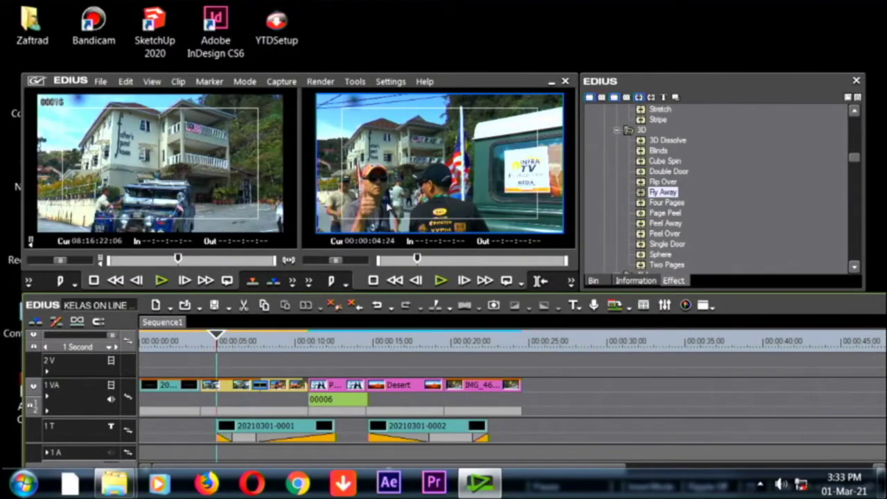
key(space)
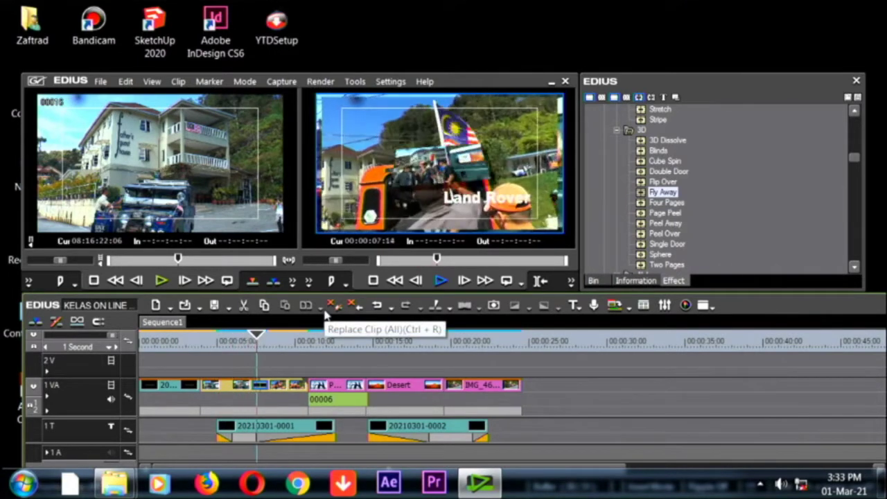
key(space)
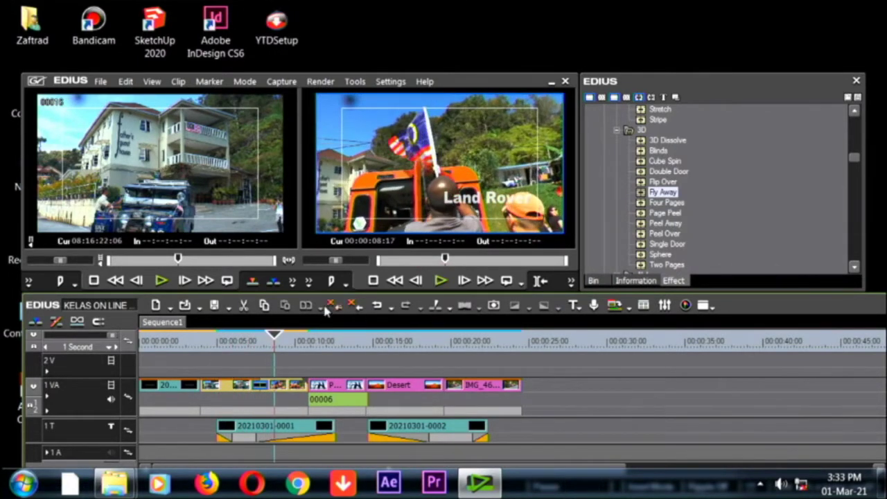
click(218, 339)
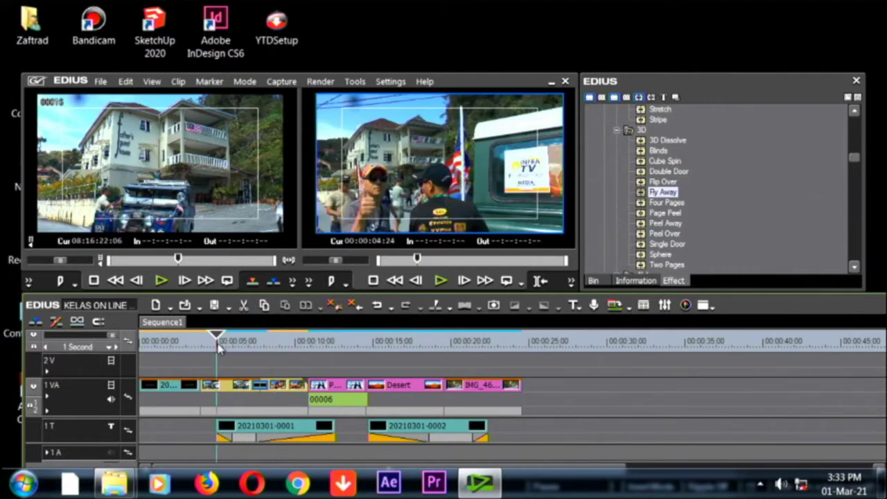
key(space)
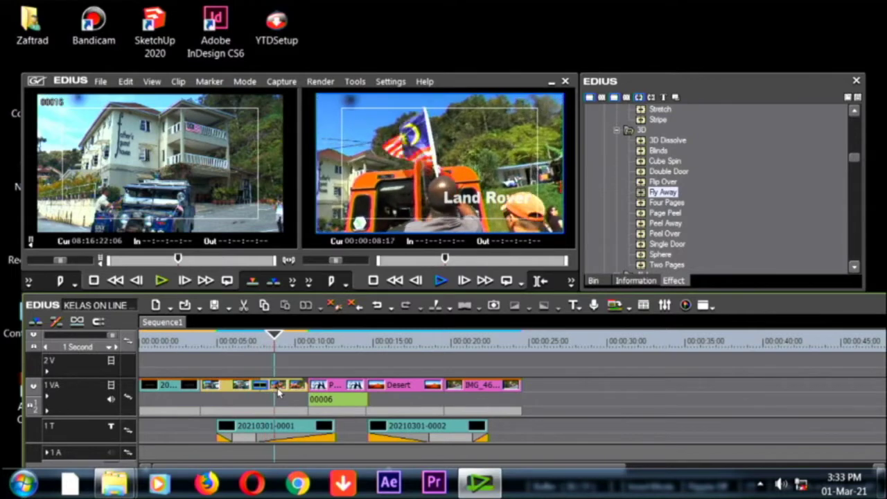
key(space)
click(234, 342)
key(space)
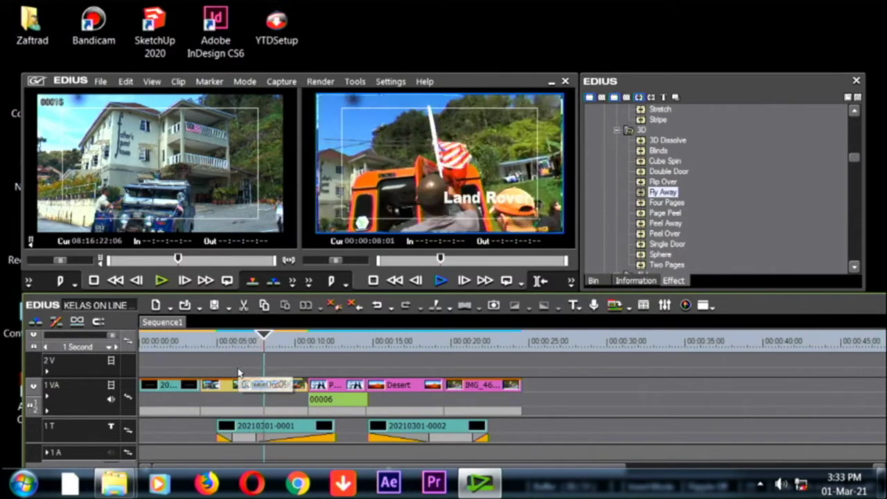
key(space)
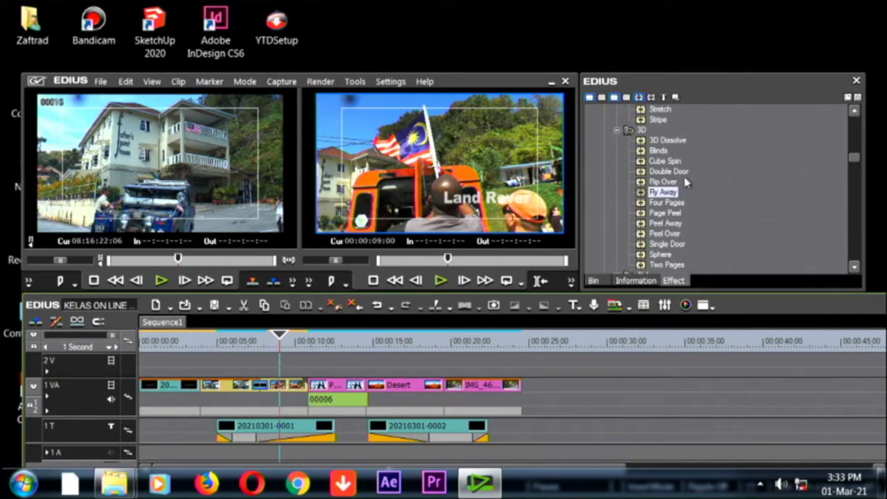
Step: Replace the transition between the first two video clips with 3D Cube Spin and play it back from about 00:00:06:13
click(663, 161)
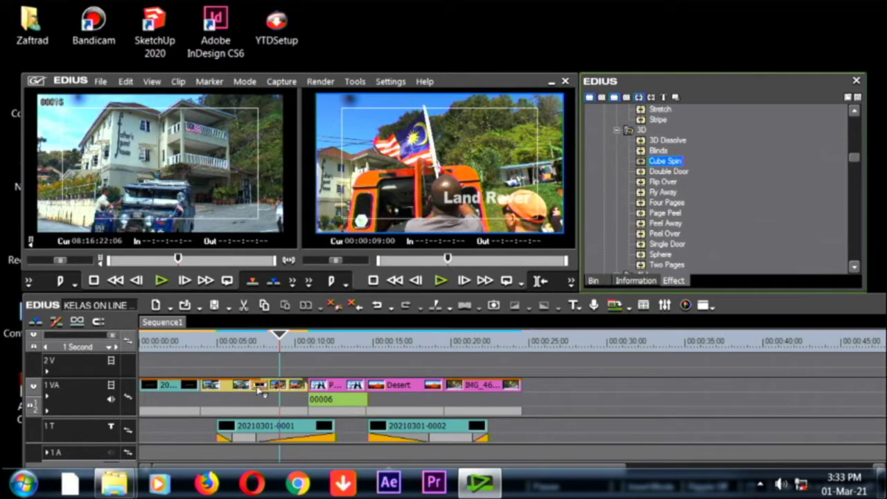
click(241, 351)
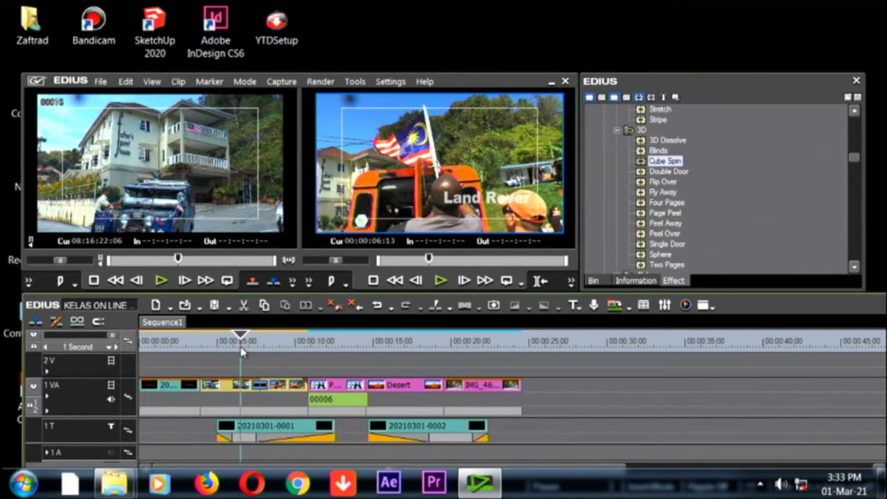
key(space)
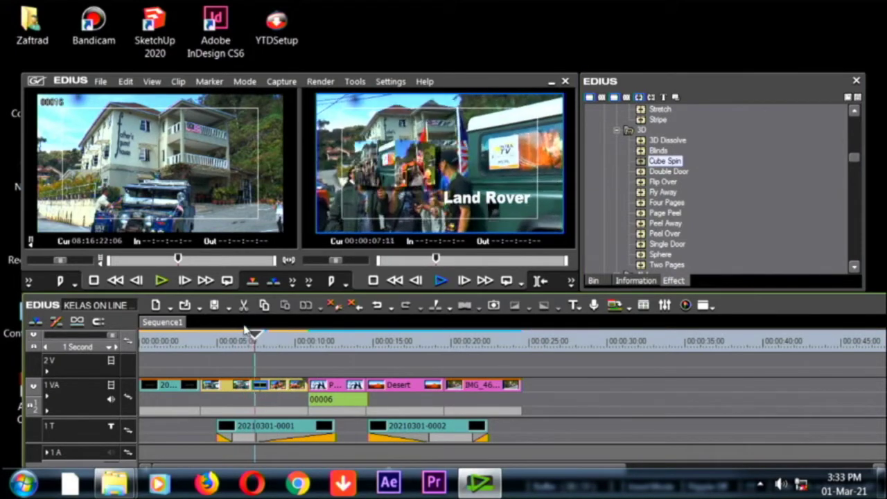
click(216, 337)
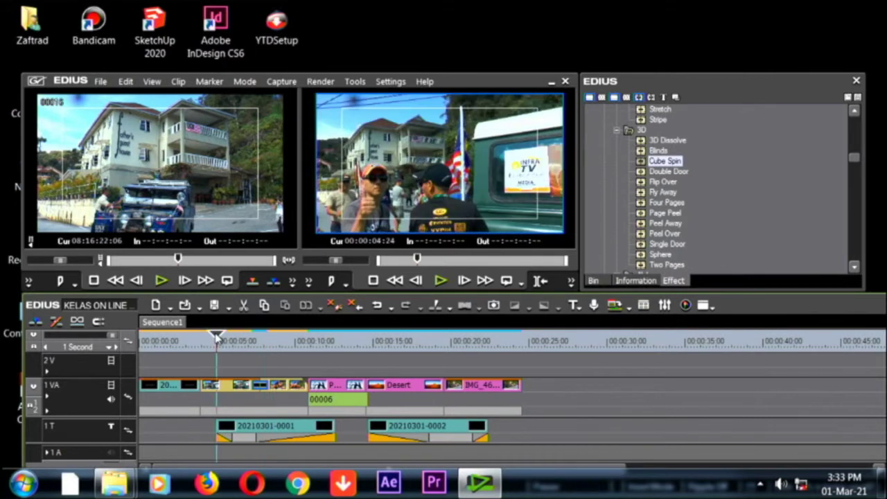
Step: Preview the Cube Spin transition full screen from 00:00:04:24, then play it again in the normal view from 00:00:05:24
double_click(400, 152)
key(space)
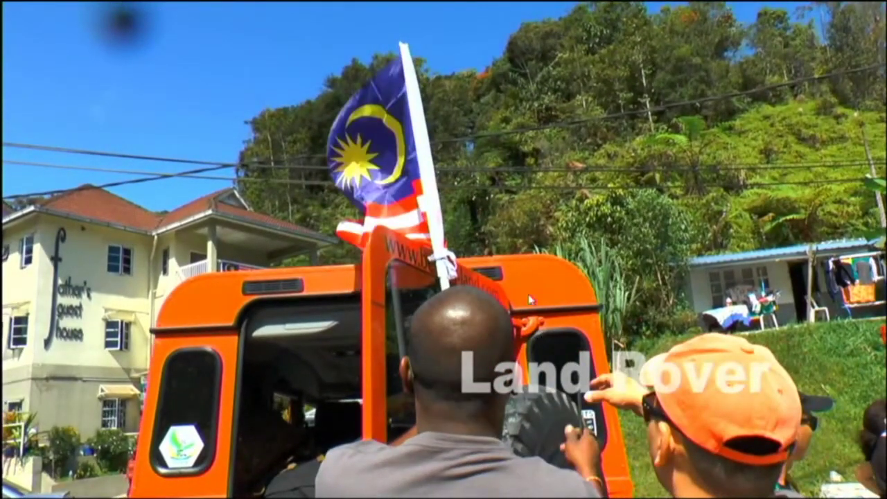
key(Escape)
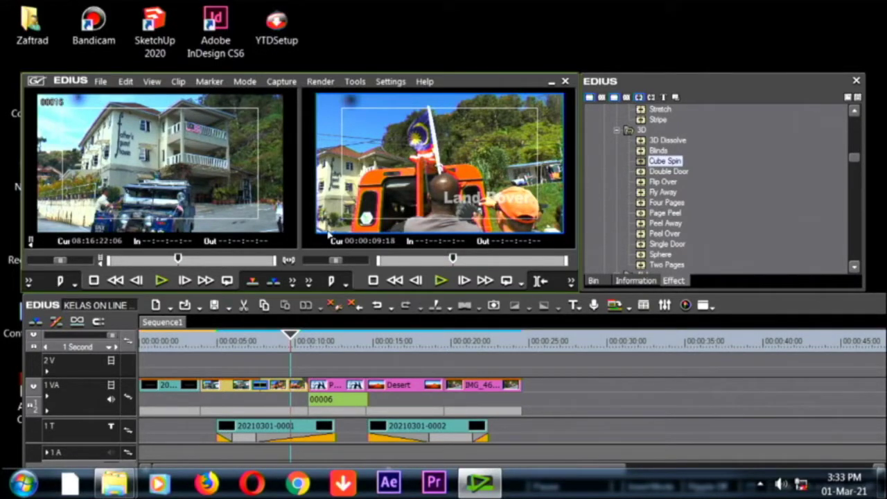
drag(267, 339, 232, 340)
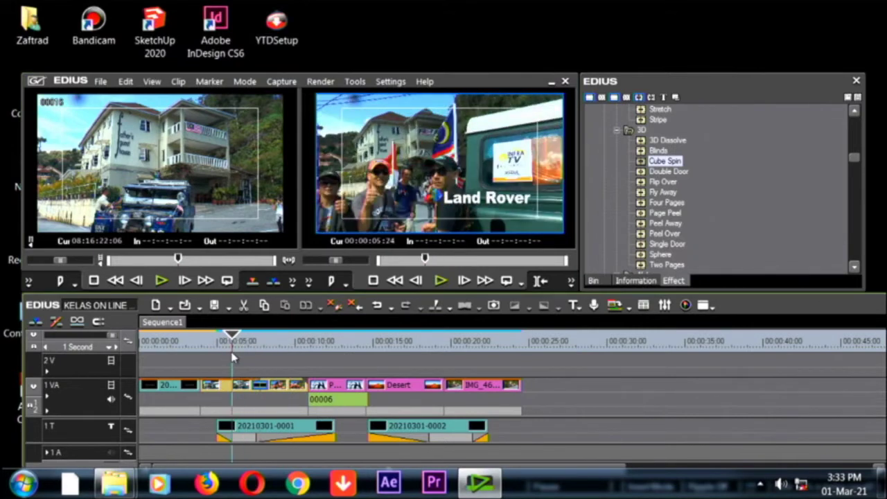
key(space)
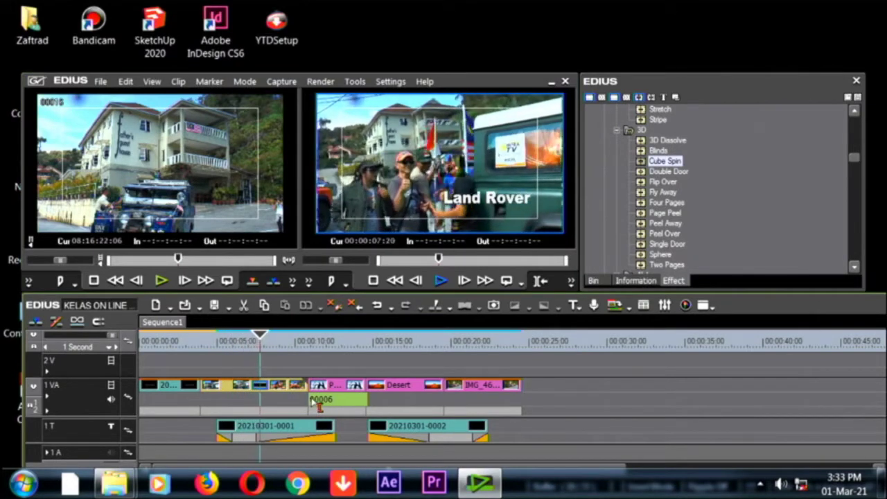
key(space)
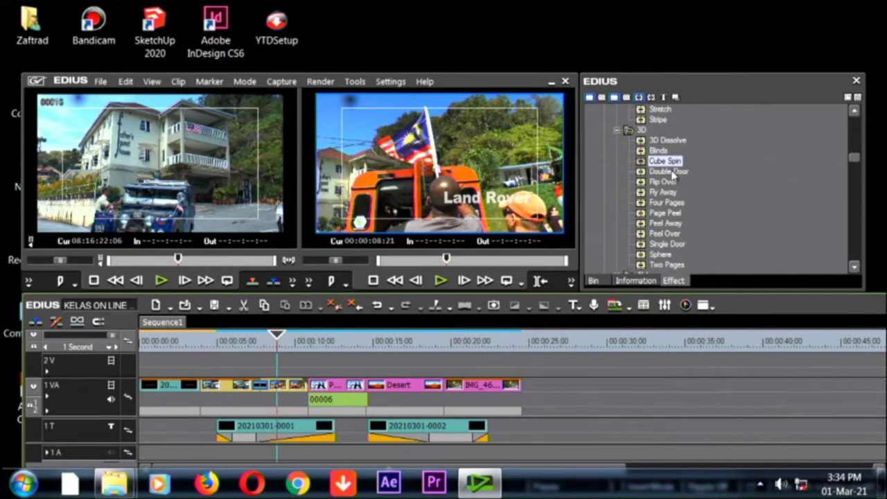
Step: Replace the Cube Spin transition between the first two video clips with 3D Double Door and play it back from 00:00:04:24
drag(670, 172, 260, 396)
click(234, 345)
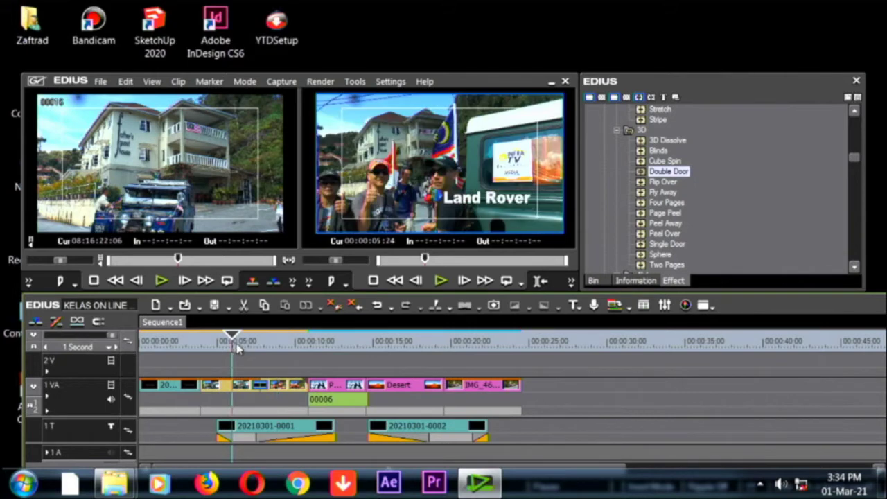
click(215, 344)
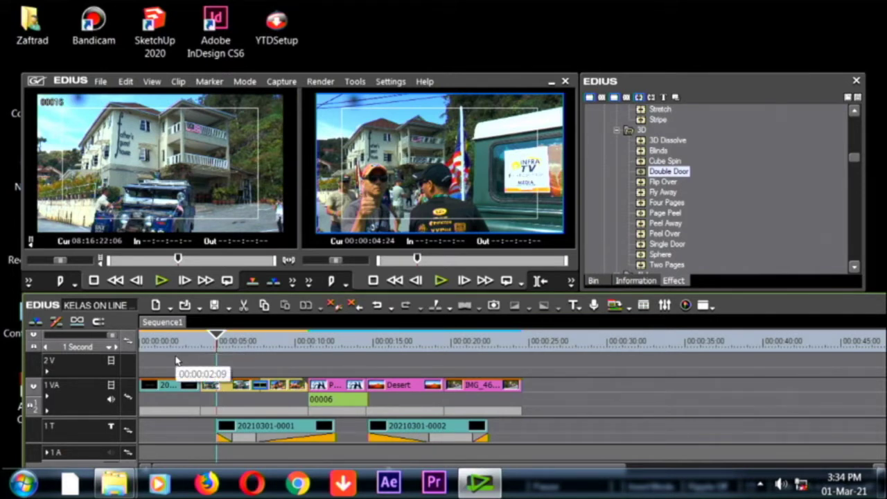
key(space)
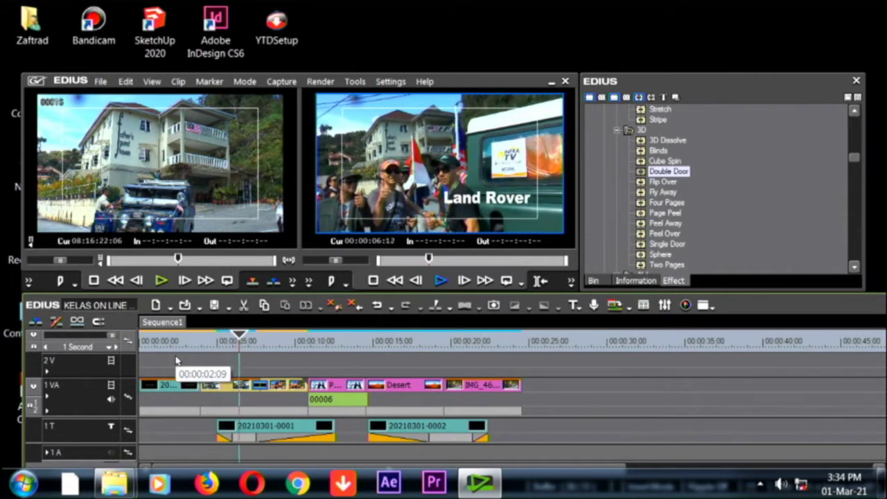
key(space)
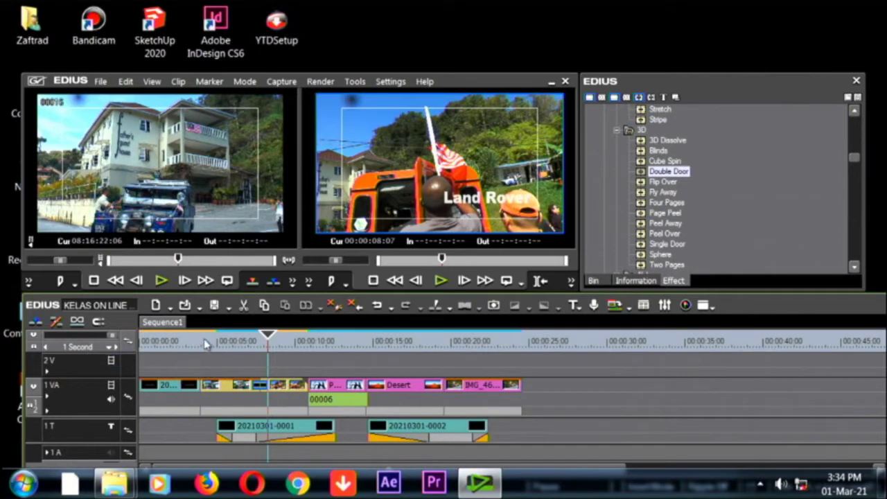
Step: Replay the Double Door transition from about 00:00:05:24, view it full screen and leave the full-screen preview
click(232, 337)
key(space)
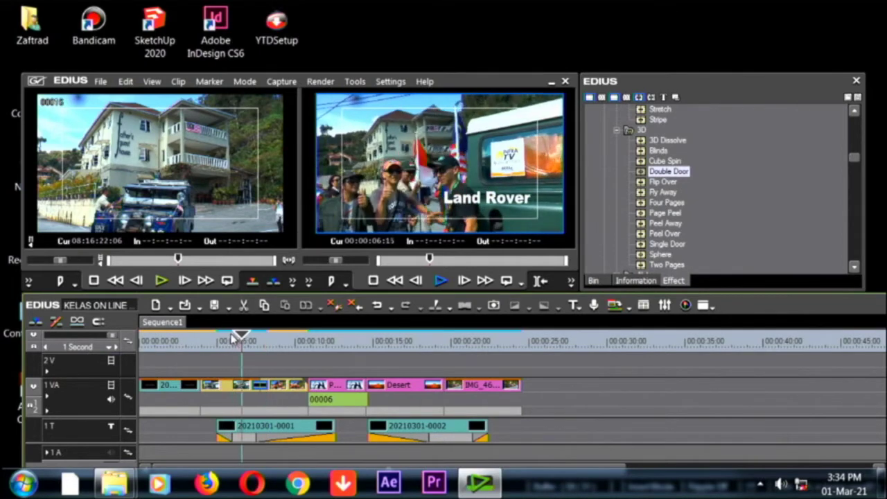
key(space)
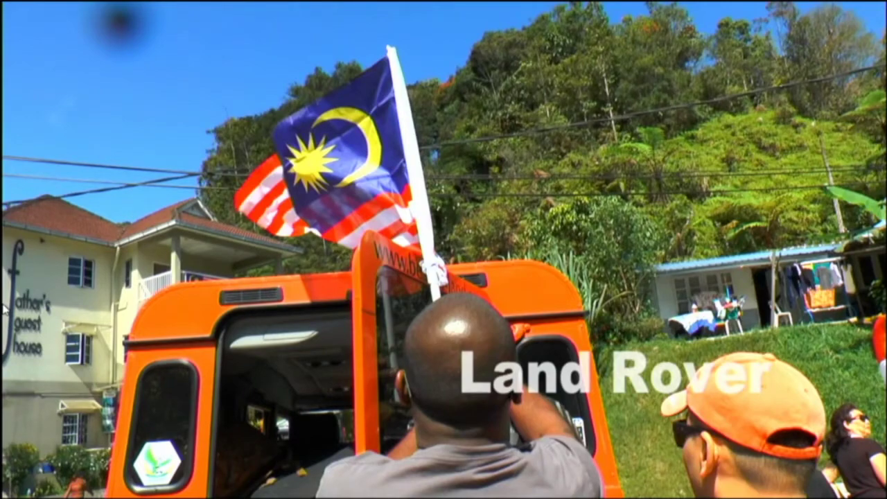
key(Escape)
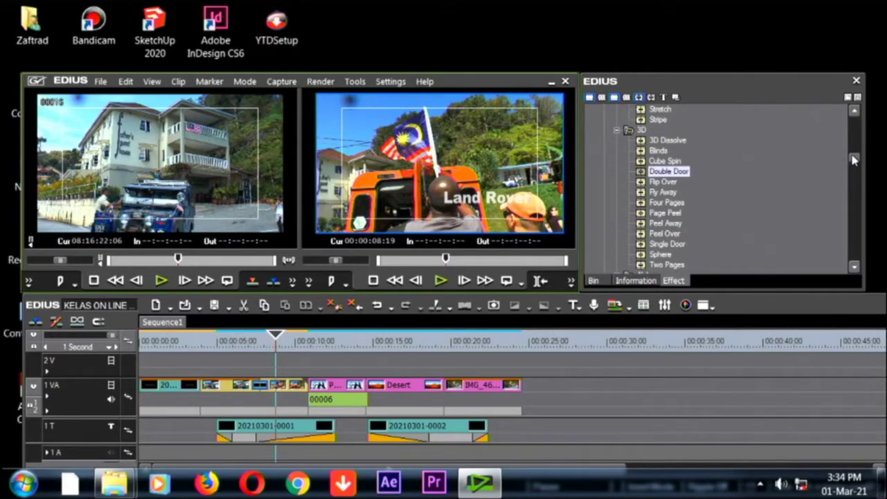
Step: Play back the Double Door transition from 00:00:06:18, then check the cut after the Desert clip starting from 00:00:17:18
drag(855, 159, 875, 115)
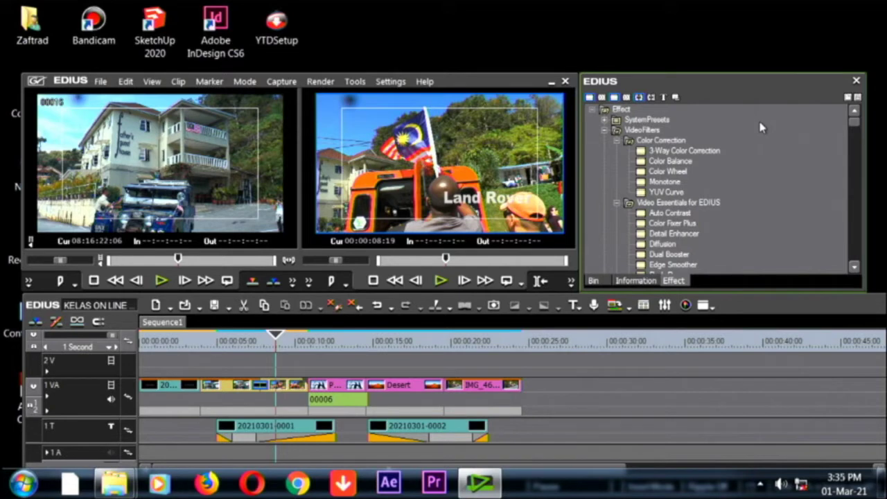
click(244, 341)
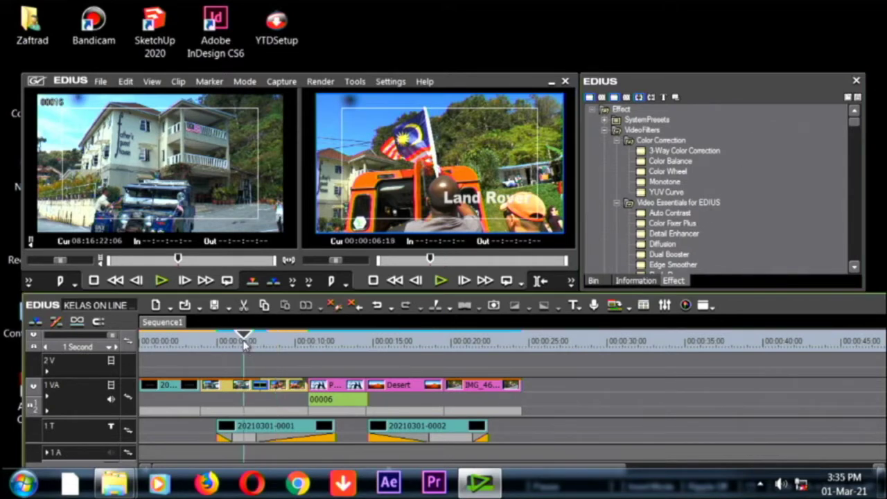
key(space)
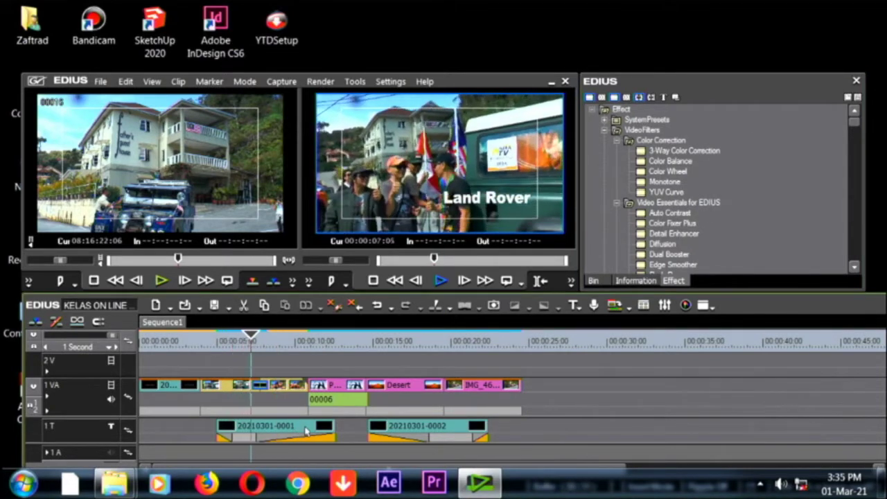
click(415, 343)
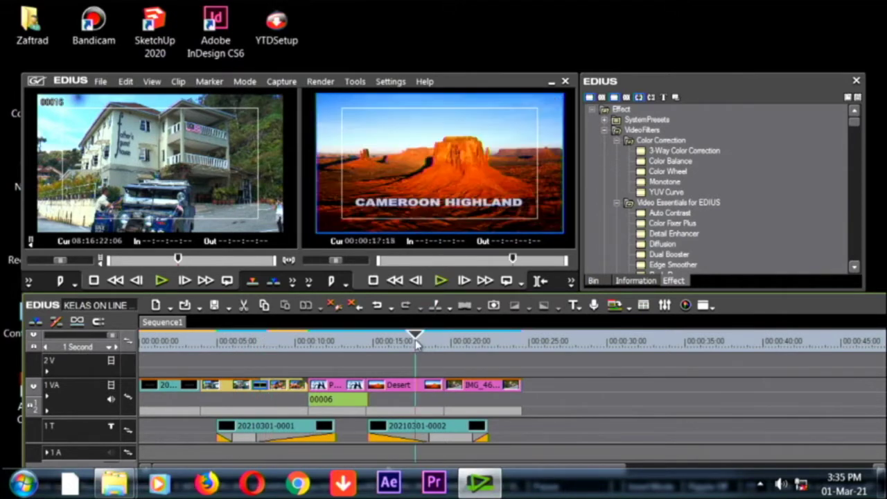
key(space)
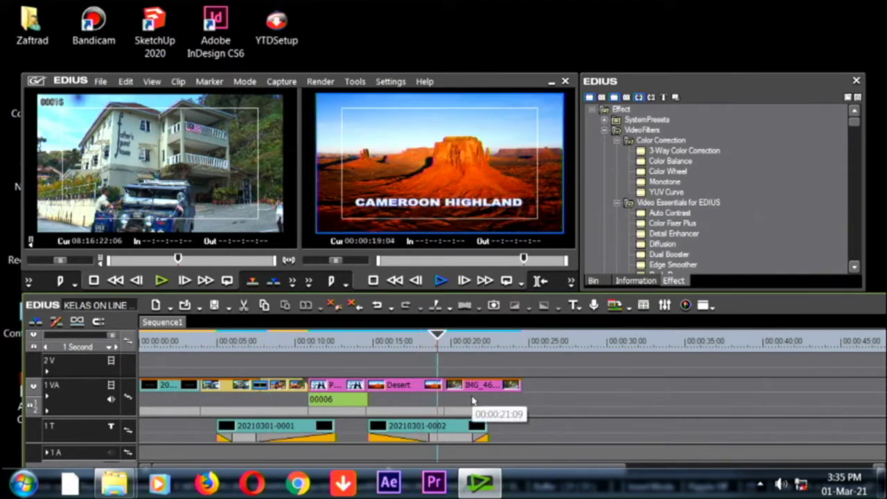
click(398, 355)
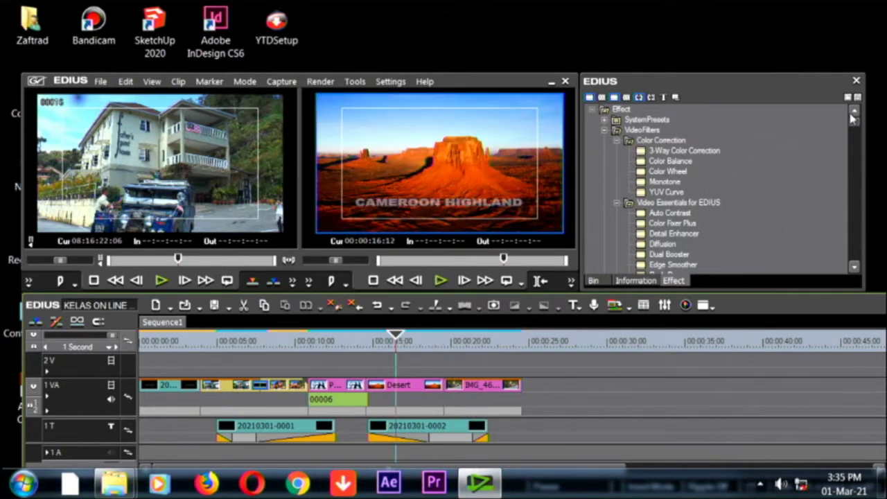
Step: Add the 3D Four Pages transition at the cut between the Desert clip and the image clip after it, and play it back
drag(855, 129, 864, 169)
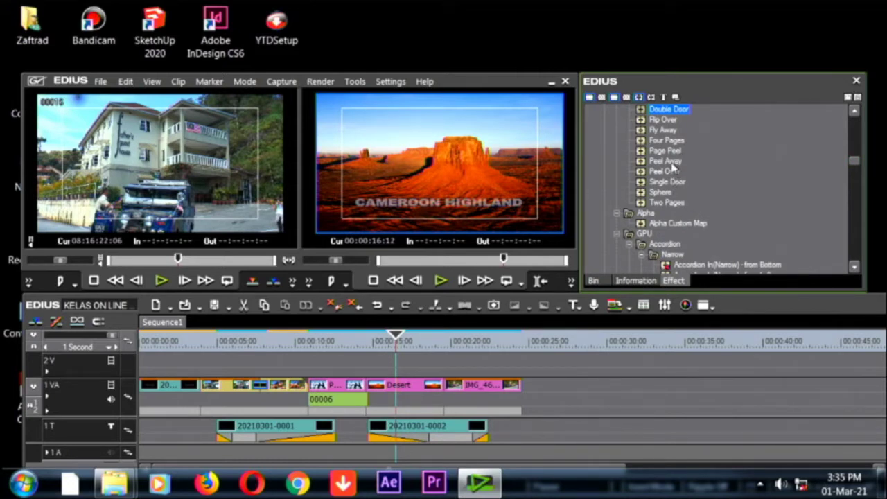
drag(668, 142, 444, 387)
key(space)
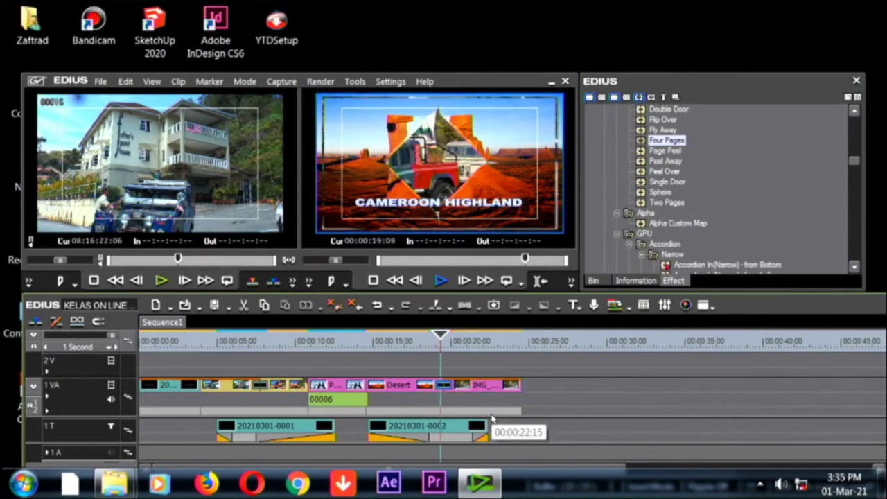
key(space)
Step: Replay the Four Pages transition from 00:00:16:22 and scrub the playhead through its start to about 00:00:19:02
click(402, 341)
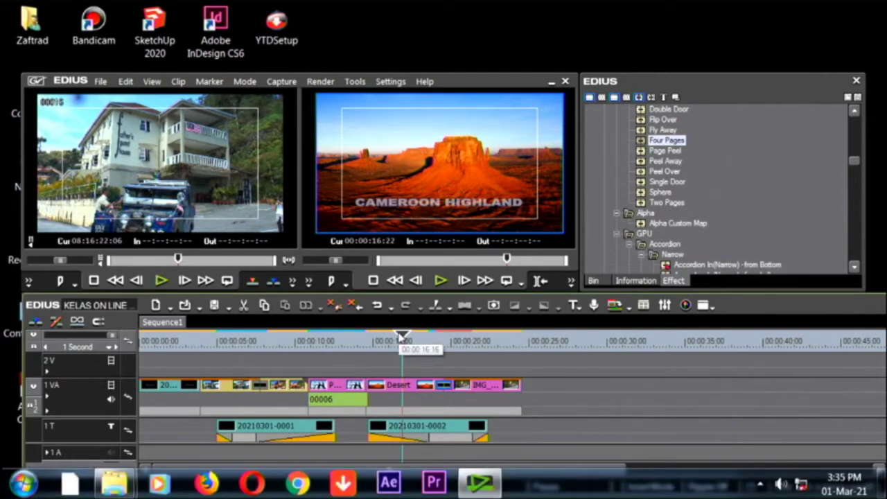
key(space)
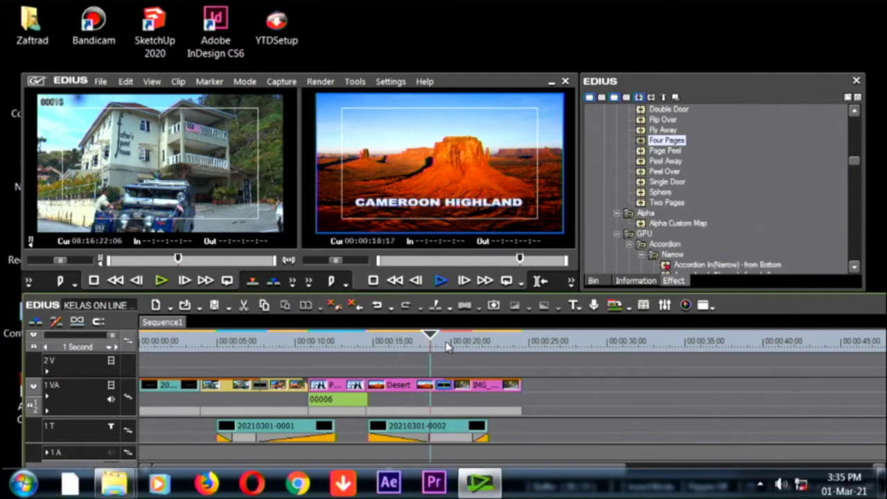
key(space)
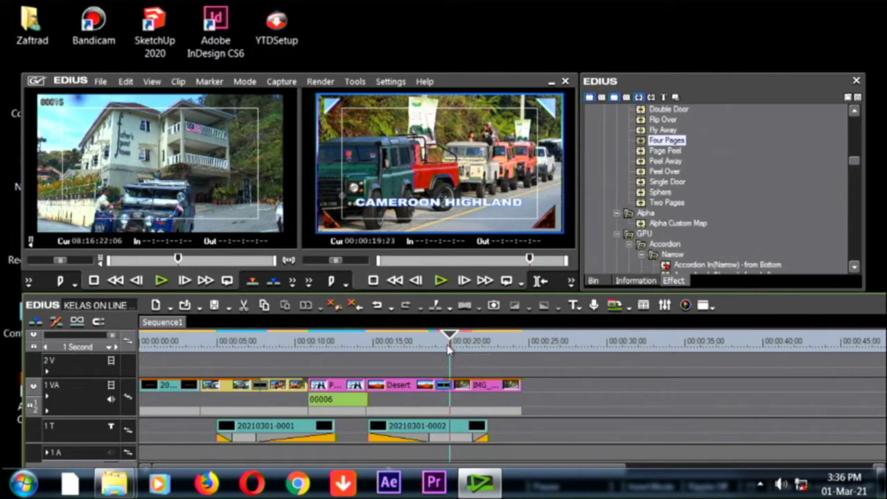
drag(449, 343, 418, 344)
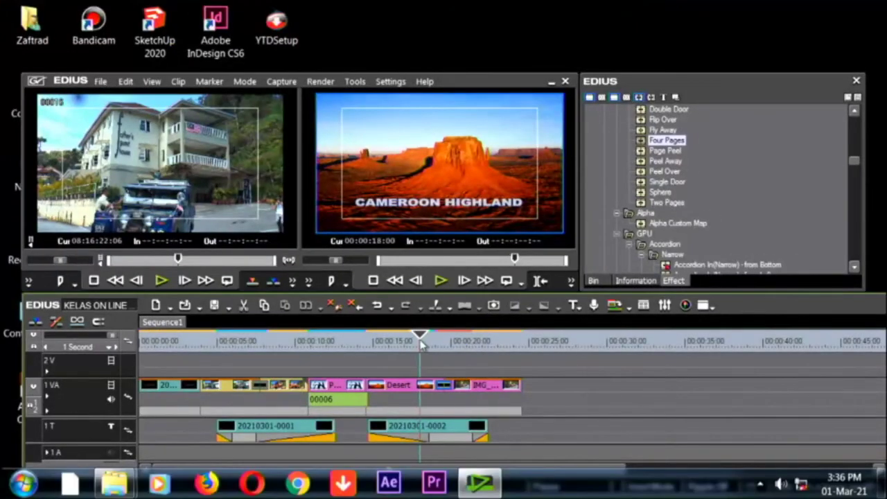
mouse_move(421, 344)
mouse_down()
mouse_move(485, 337)
mouse_move(400, 337)
mouse_move(476, 337)
mouse_move(414, 340)
mouse_move(436, 347)
mouse_up()
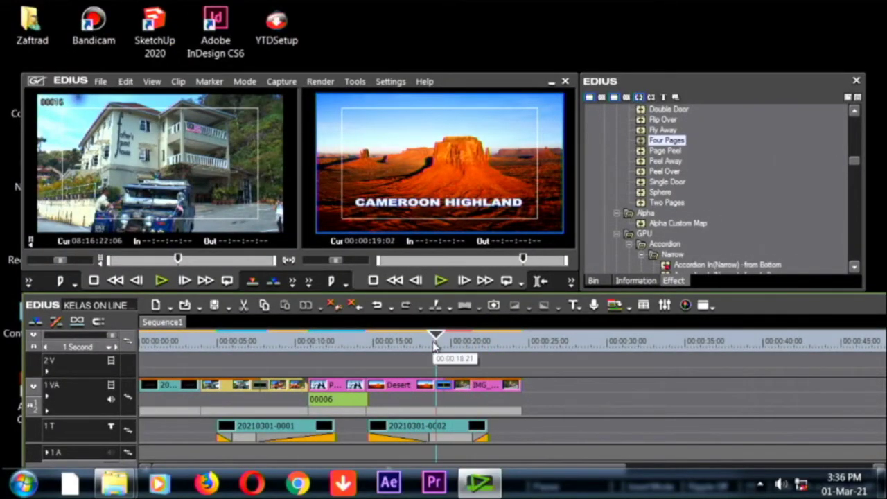
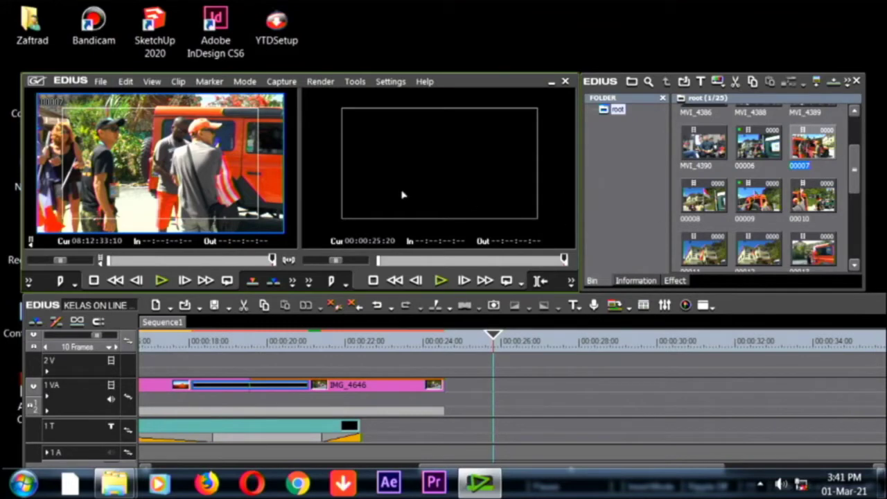
Step: Place clip 00007 on the 1VA track just before the 00:00:26:00 mark, leaving a gap after IMG_4646, and play it back
drag(415, 279, 514, 370)
drag(494, 341, 552, 357)
key(space)
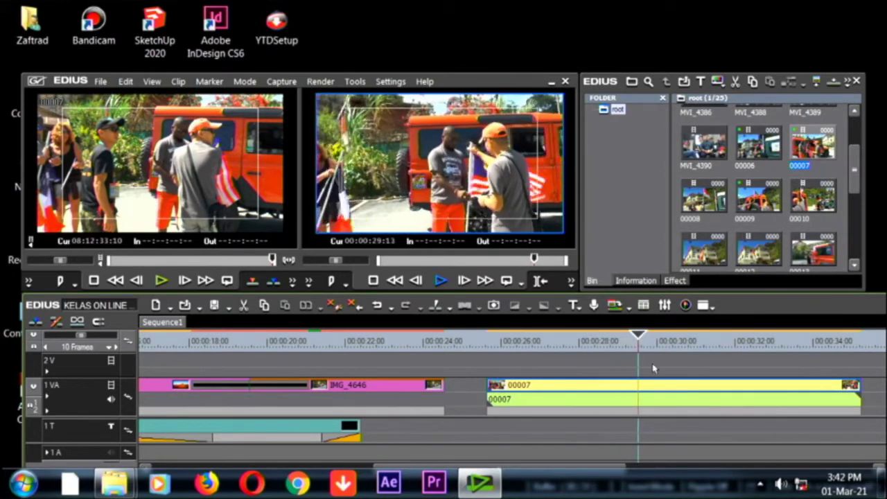
key(space)
Step: Split clip 00007 on the 1VA track at 00:00:28:17
drag(646, 336, 618, 337)
click(615, 398)
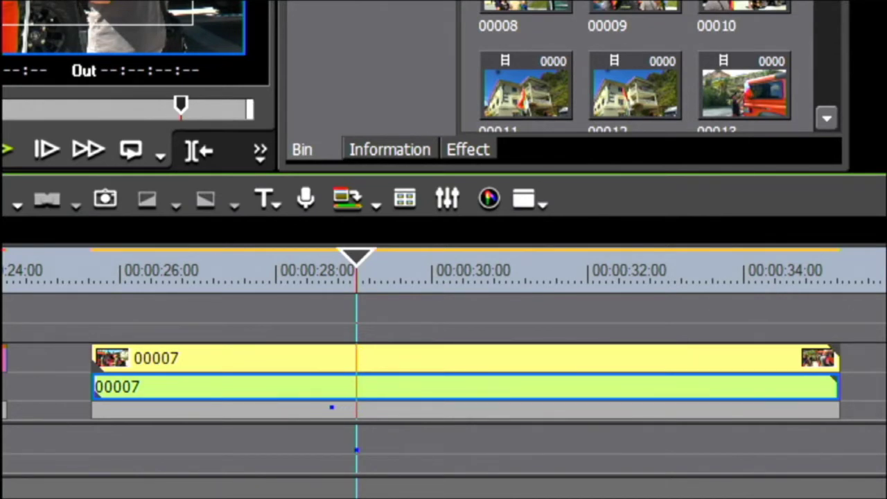
key(c)
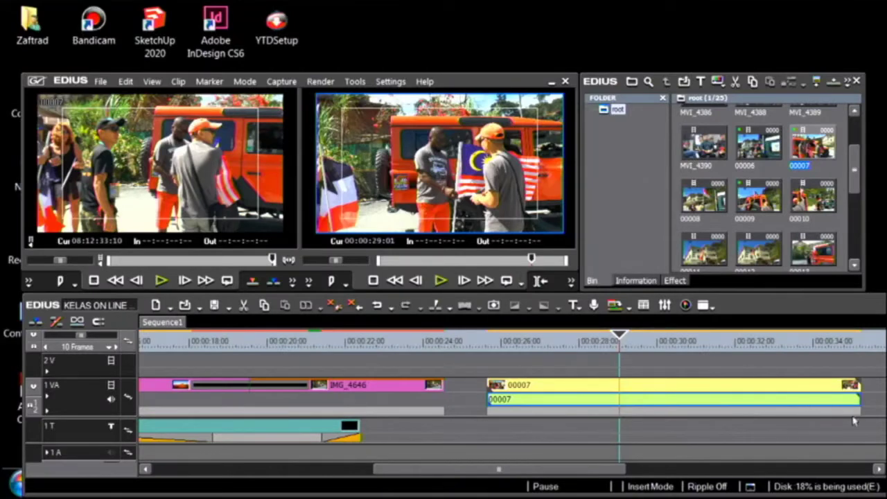
mouse_move(612, 344)
mouse_down()
mouse_move(590, 343)
mouse_move(606, 342)
mouse_up()
click(608, 387)
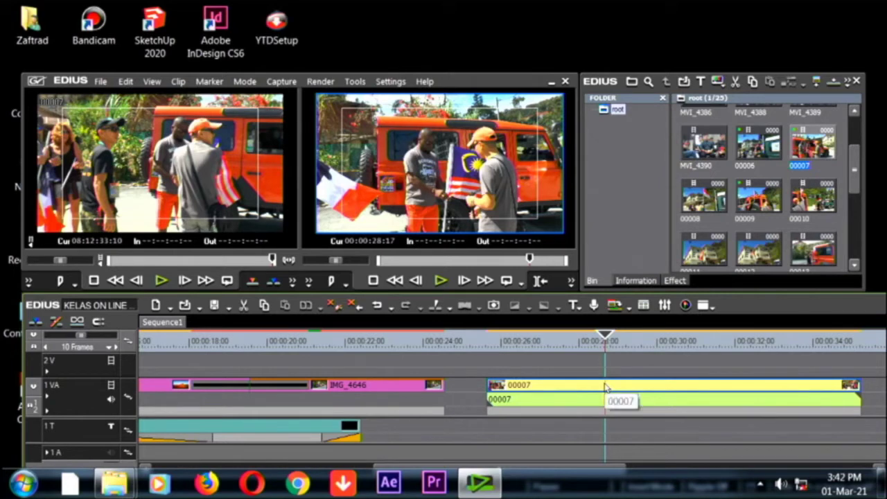
key(c)
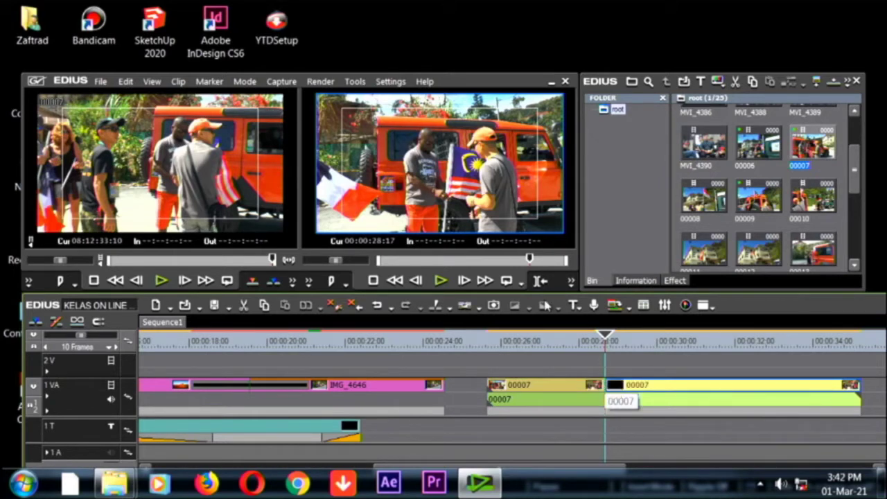
Step: Slow the first part of the split 00007 clip on the 1VA track to a speed rate of 40%
drag(606, 341, 570, 411)
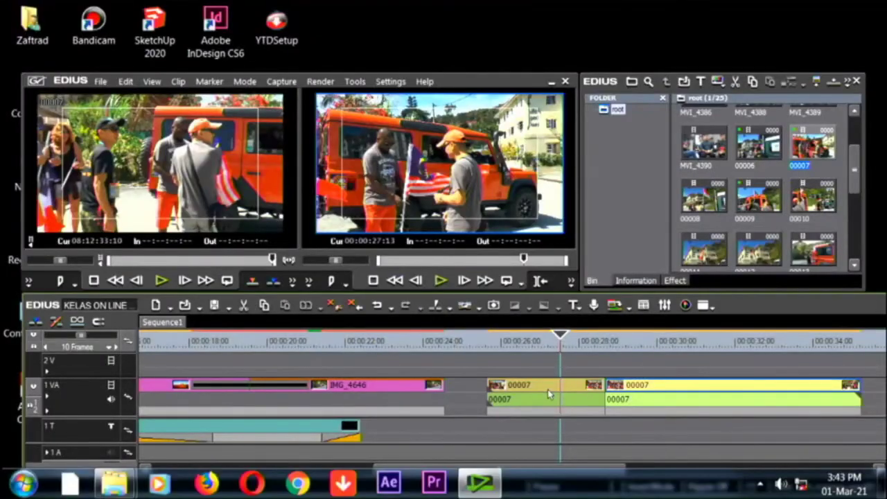
click(539, 393)
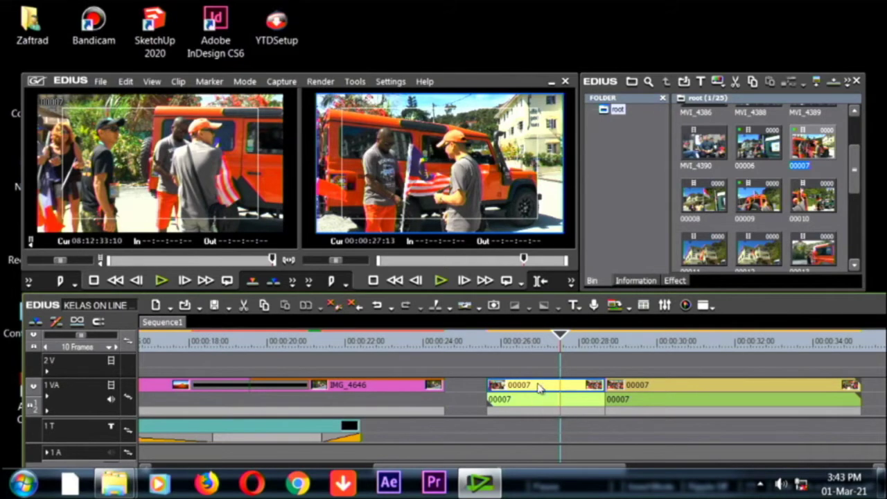
right_click(539, 390)
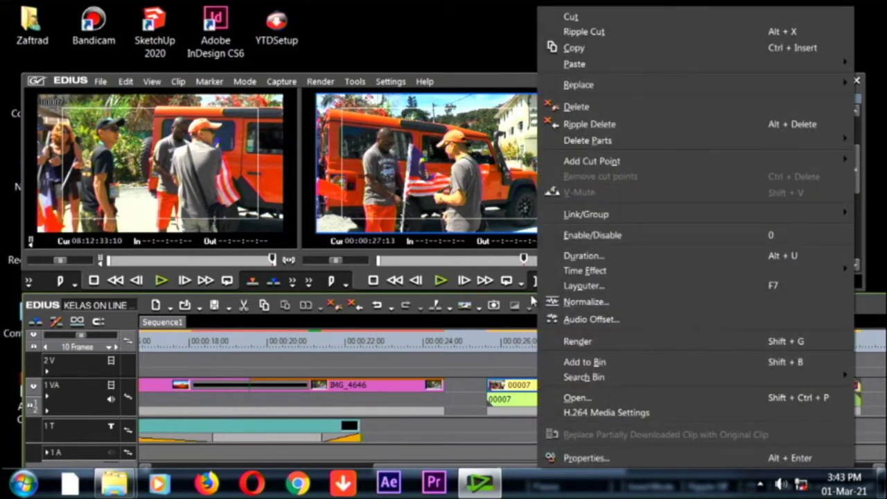
mouse_move(552, 272)
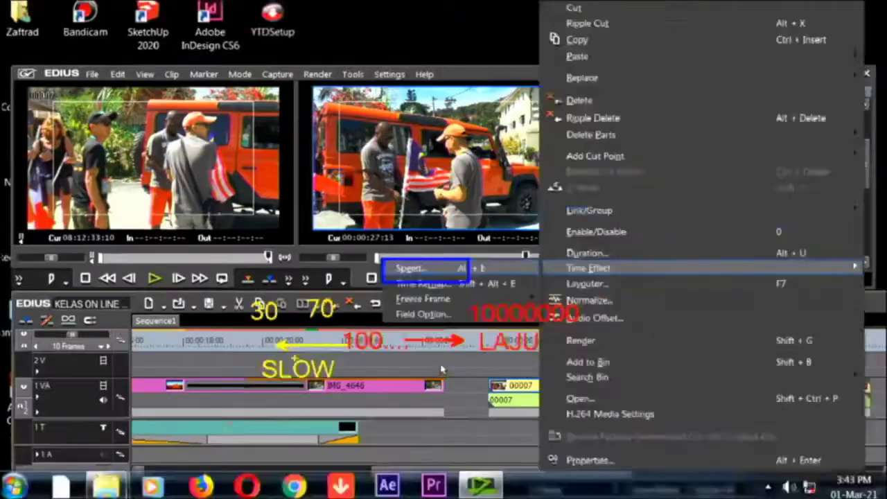
click(595, 409)
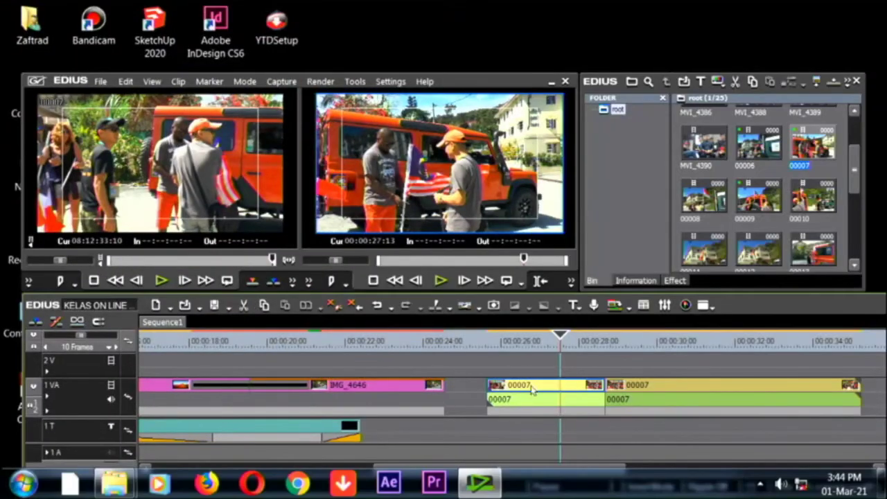
right_click(532, 390)
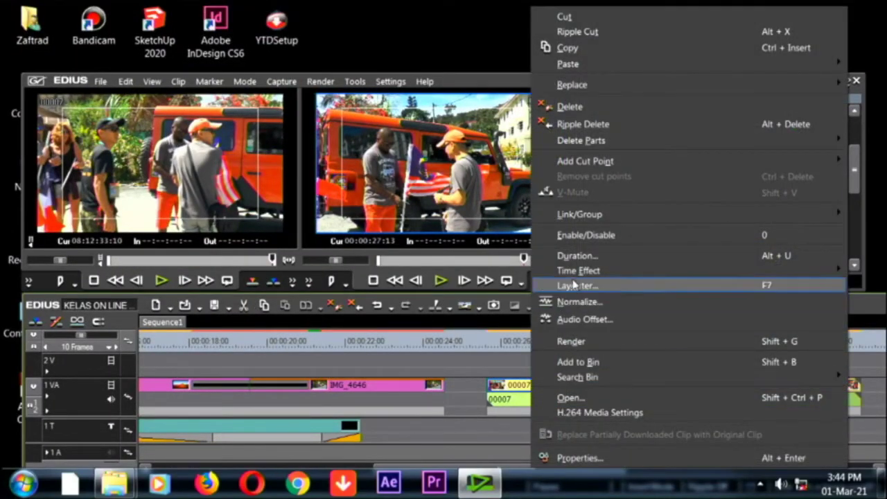
mouse_move(580, 270)
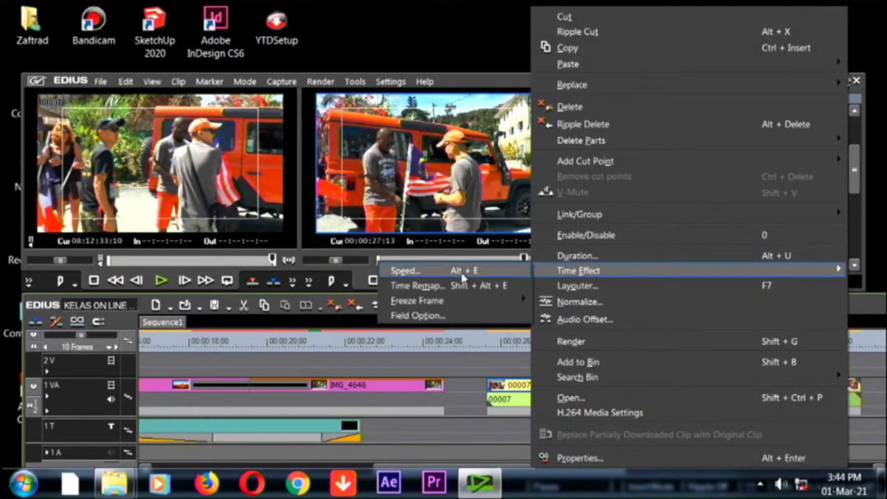
click(463, 278)
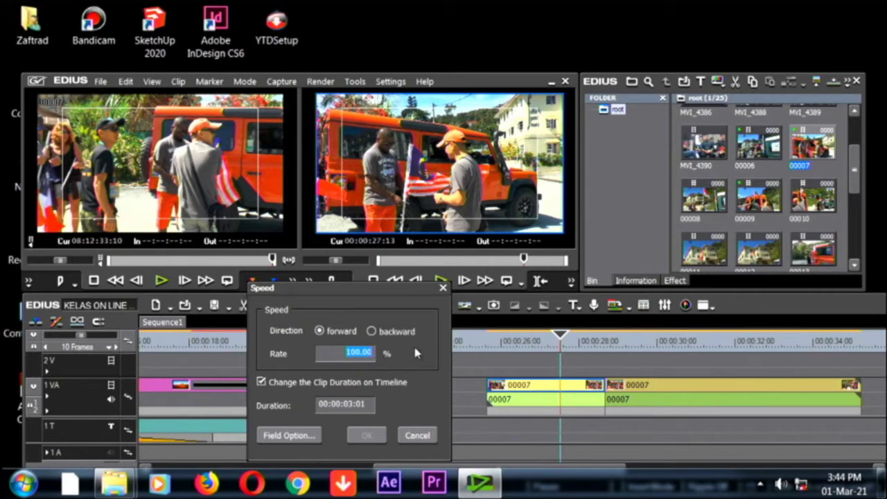
text(40)
click(368, 435)
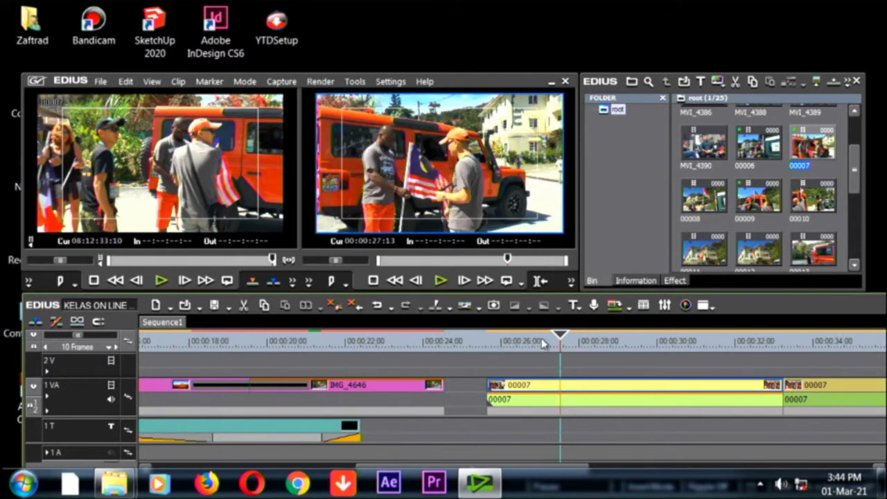
Step: Play back the slowed part of clip 00007 into the following part, also in full screen, and return the playhead to 00:00:31:11
key(space)
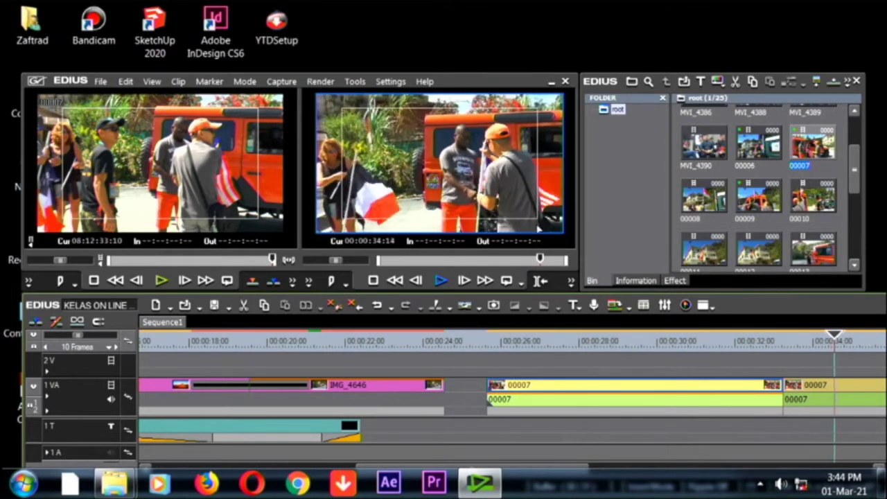
key(space)
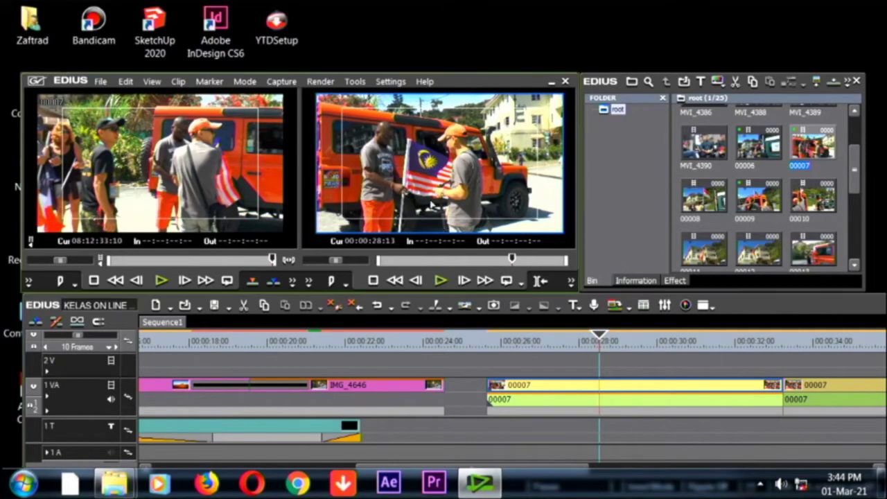
key(ctrl+F11)
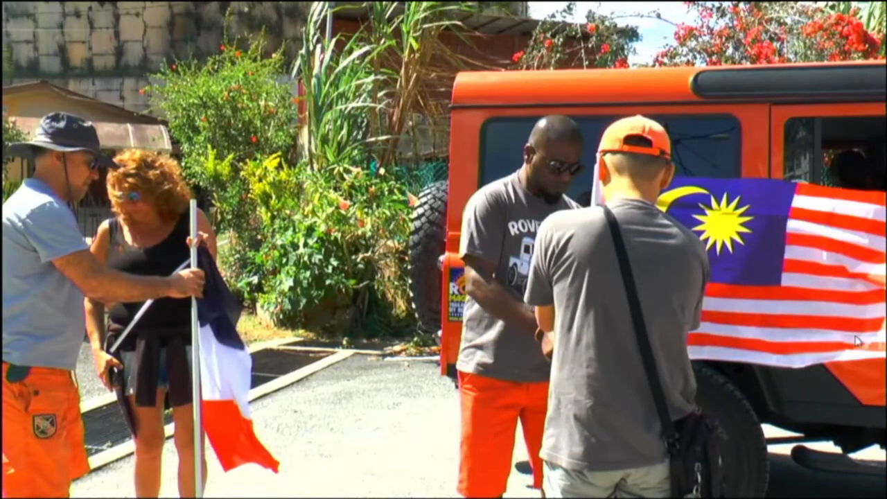
click(607, 319)
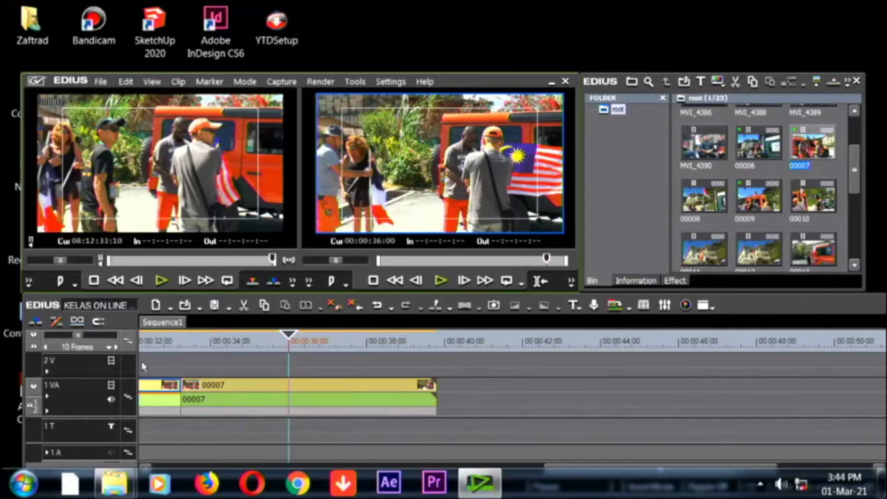
drag(142, 341, 188, 383)
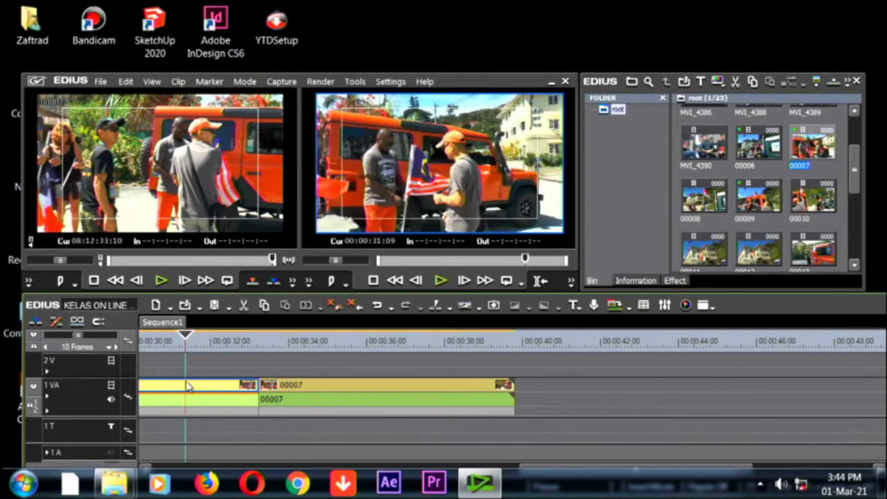
key(space)
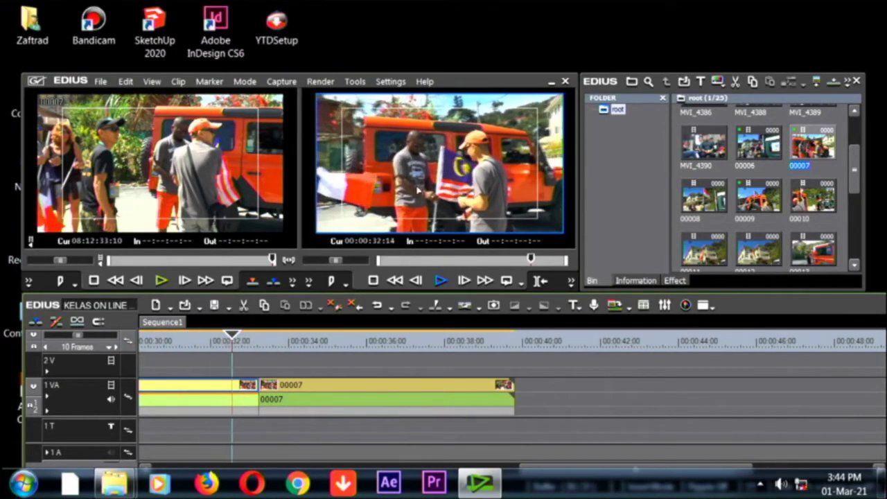
click(373, 280)
drag(274, 348, 188, 368)
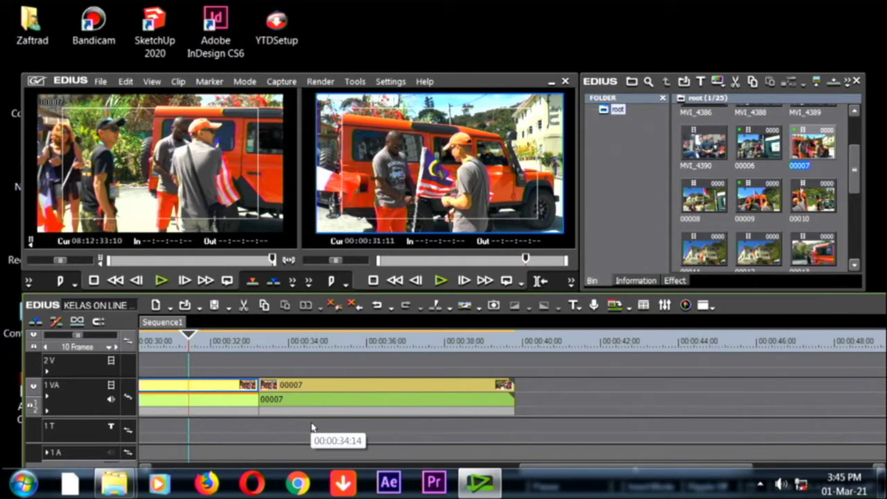
Step: Add the 2D Dissolve transition at the cut between the two parts of clip 00007 and play it back twice
click(671, 280)
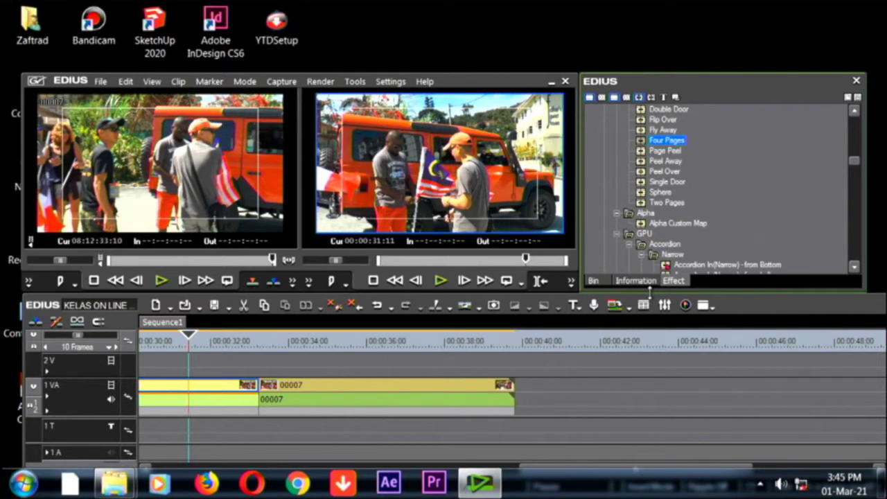
drag(854, 165, 868, 146)
mouse_move(868, 144)
mouse_down()
mouse_move(884, 202)
mouse_move(885, 194)
mouse_move(883, 254)
mouse_move(885, 141)
mouse_move(884, 156)
mouse_up()
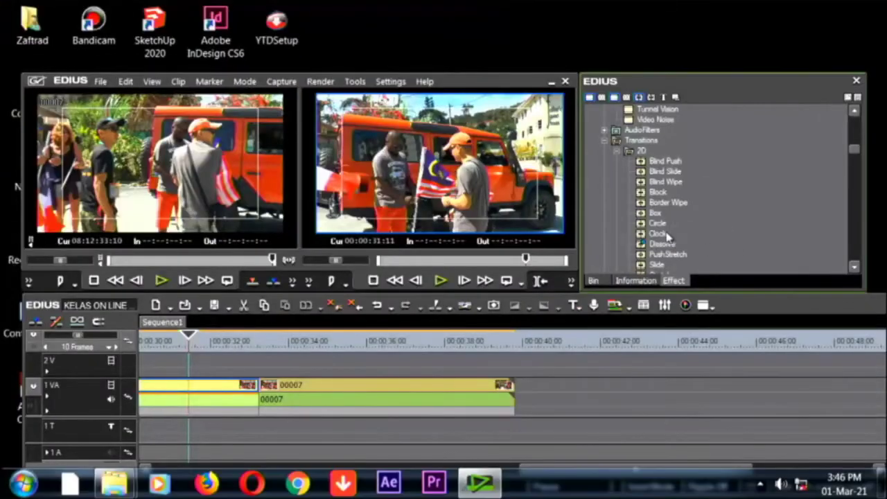
drag(662, 246, 268, 390)
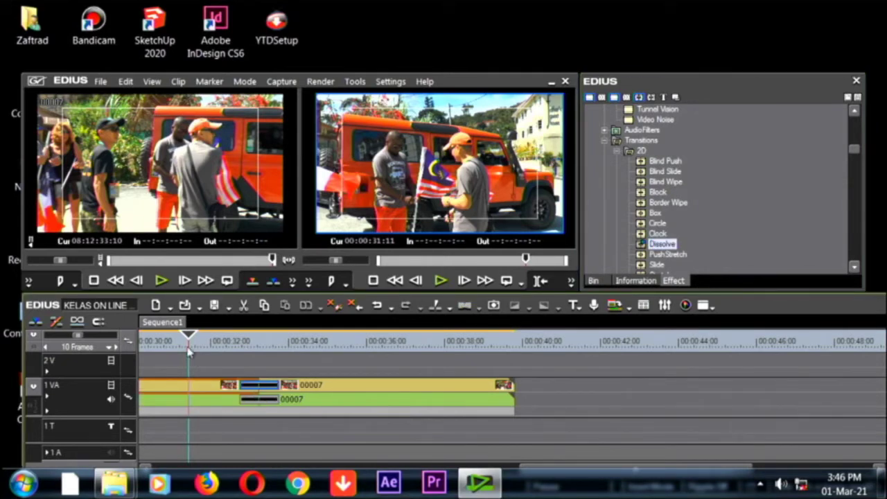
drag(186, 345, 149, 381)
key(space)
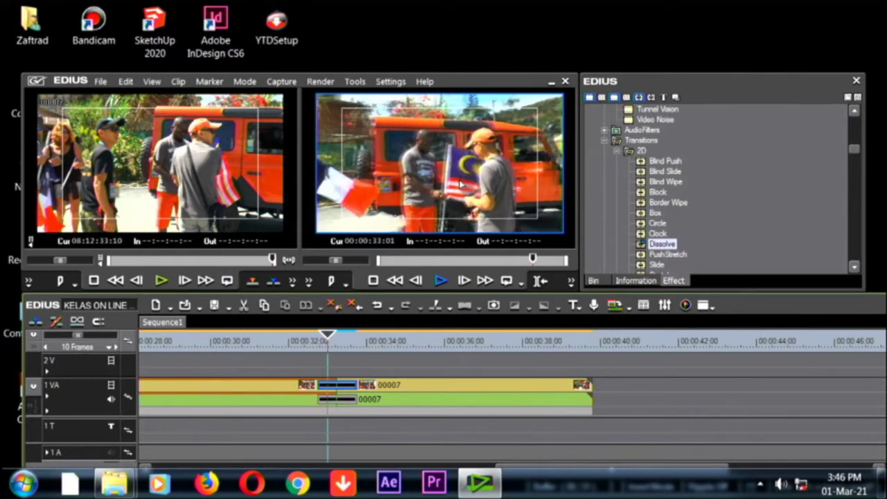
key(space)
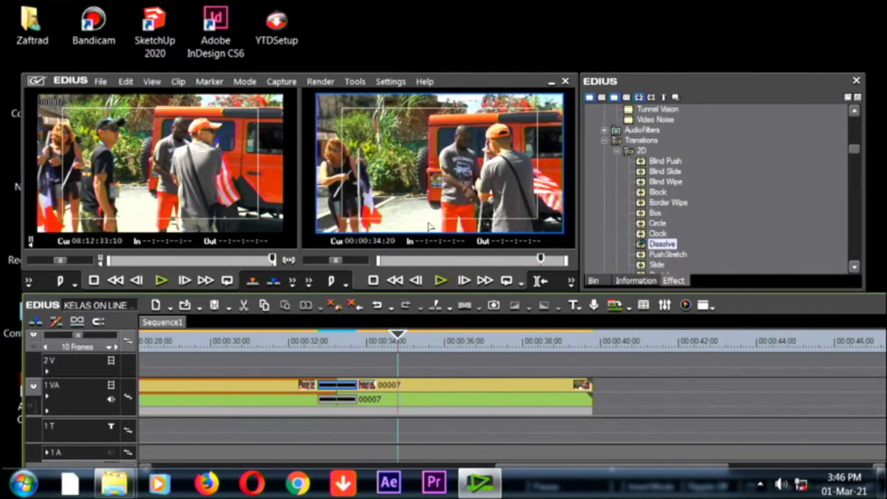
drag(361, 338, 321, 339)
key(space)
key(space)
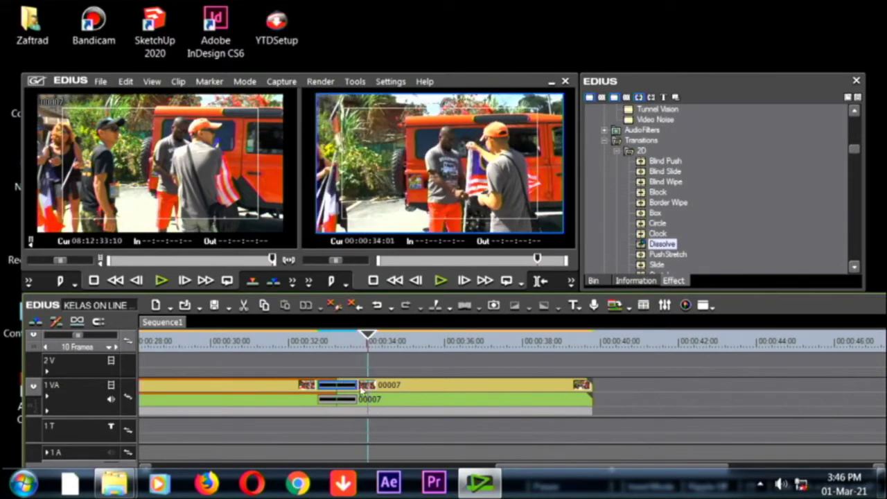
Step: Try shortening the Dissolve between the two 00007 parts to about 3 frames, play it back, and undo the transition
drag(360, 392, 327, 402)
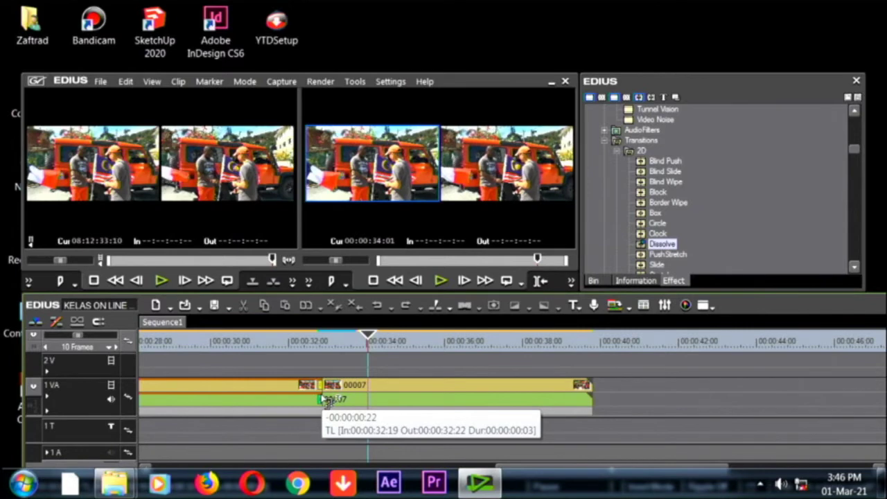
click(299, 339)
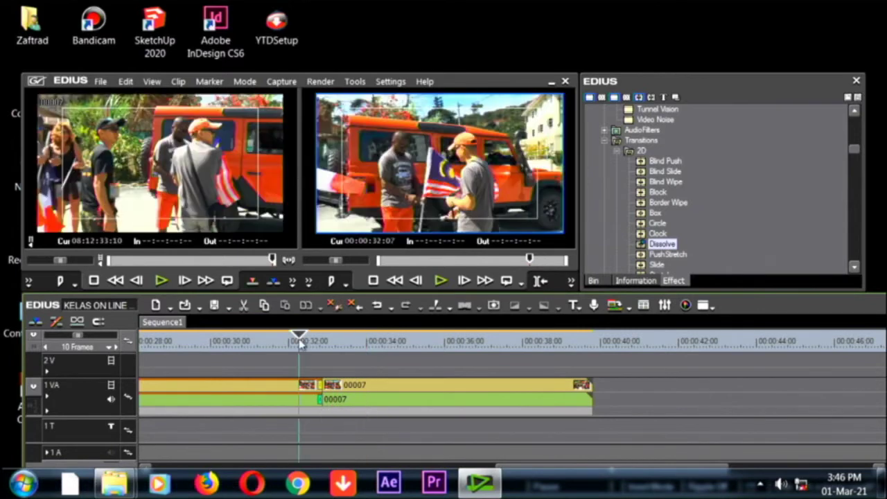
key(space)
key(space)
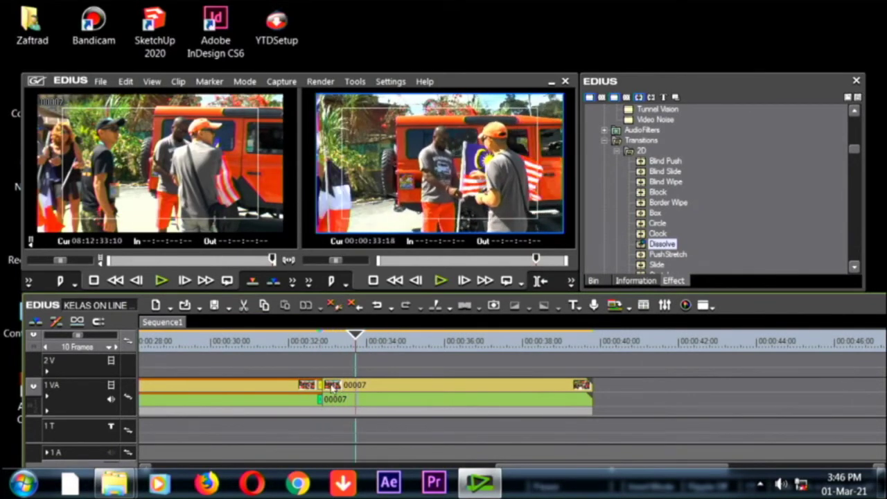
key(ctrl+z)
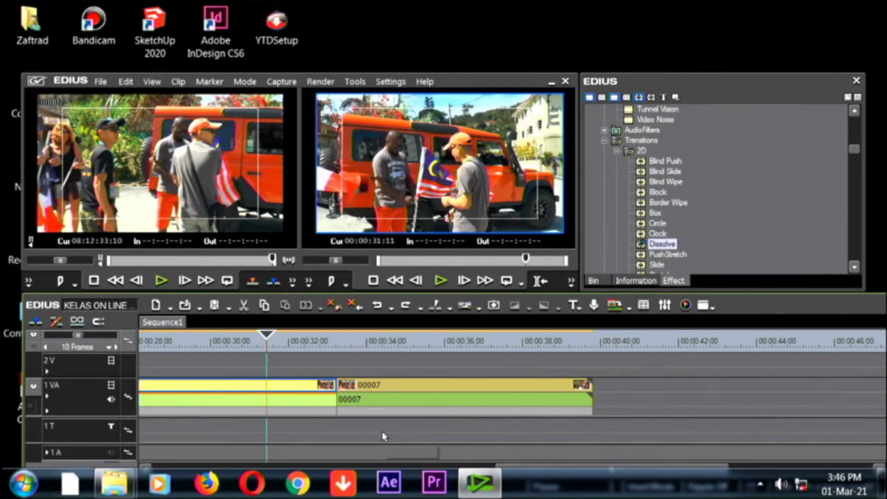
Step: Compare playback of the plain cut in clip 00007 with the 2D Dissolve applied again, and undo the transition
key(space)
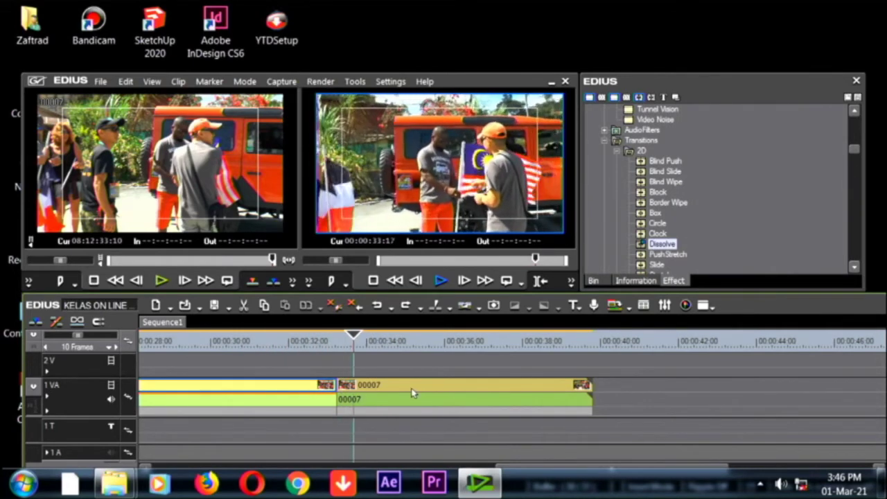
key(space)
drag(662, 244, 332, 389)
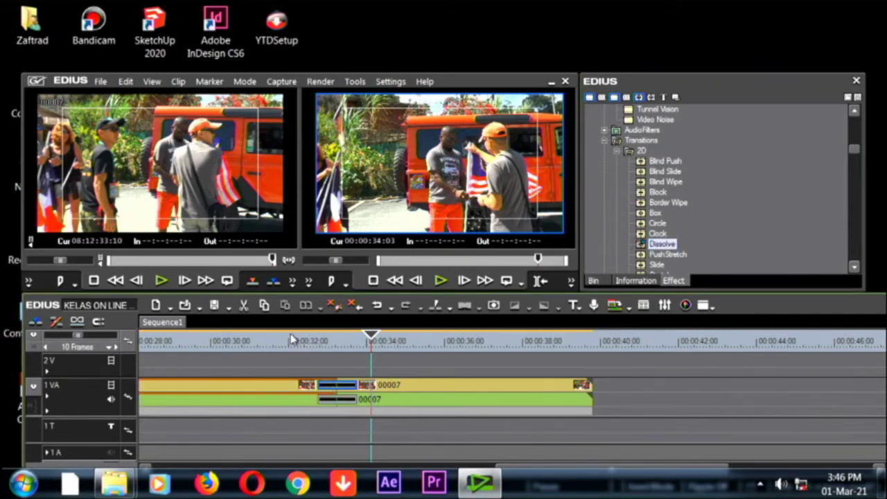
click(292, 339)
key(space)
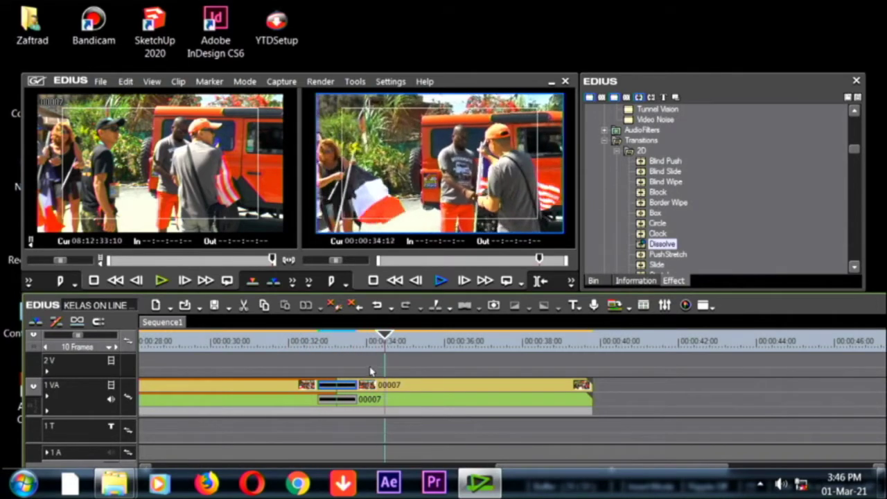
key(space)
key(ctrl+z)
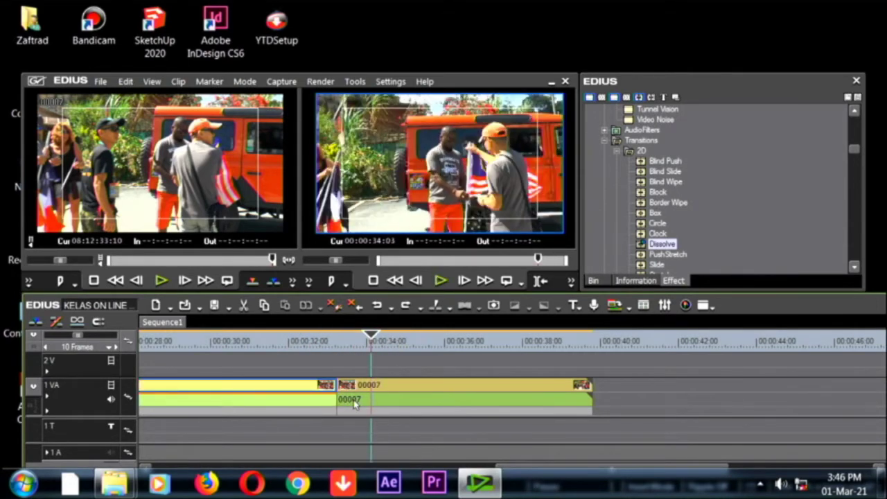
Step: Play back the plain cut between the slowed and normal-speed parts of clip 00007, starting from about 00:00:32:19 and about 00:00:30:00
click(318, 341)
key(space)
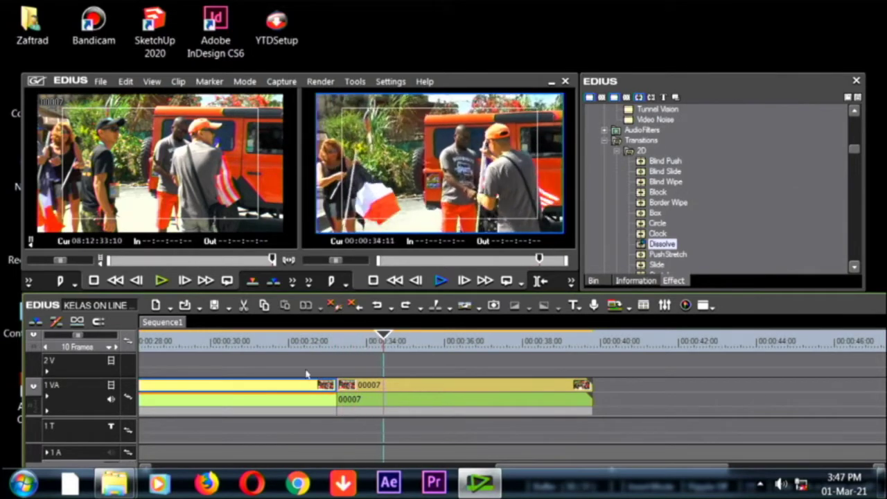
click(211, 343)
key(space)
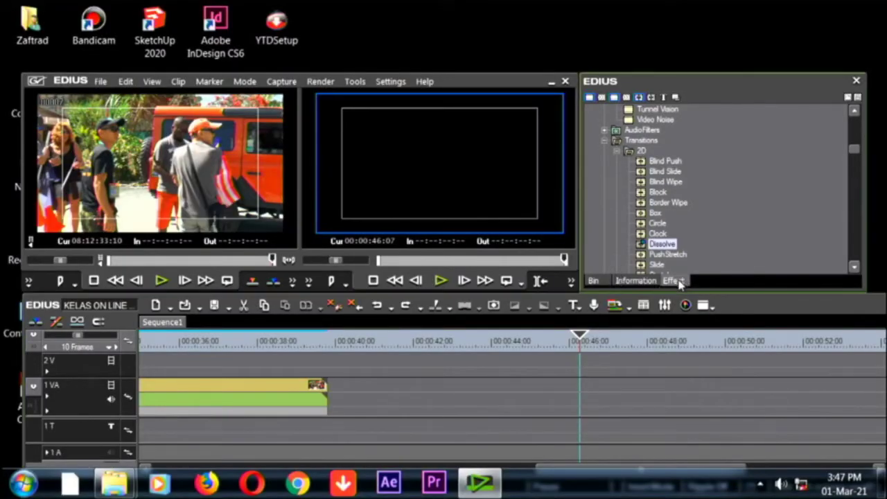
Step: Place clip 00012 on the 1VA track at 00:00:43:19, leaving a gap after clip 00007, and play it back
click(593, 281)
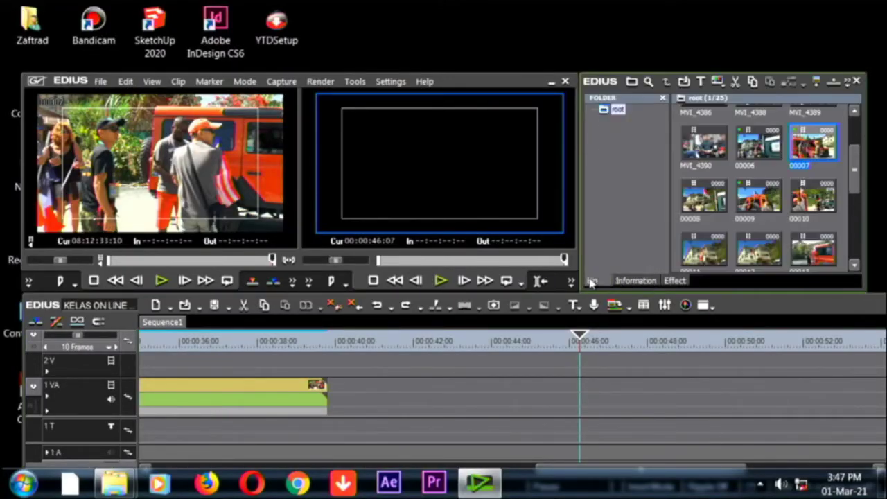
drag(749, 254, 484, 410)
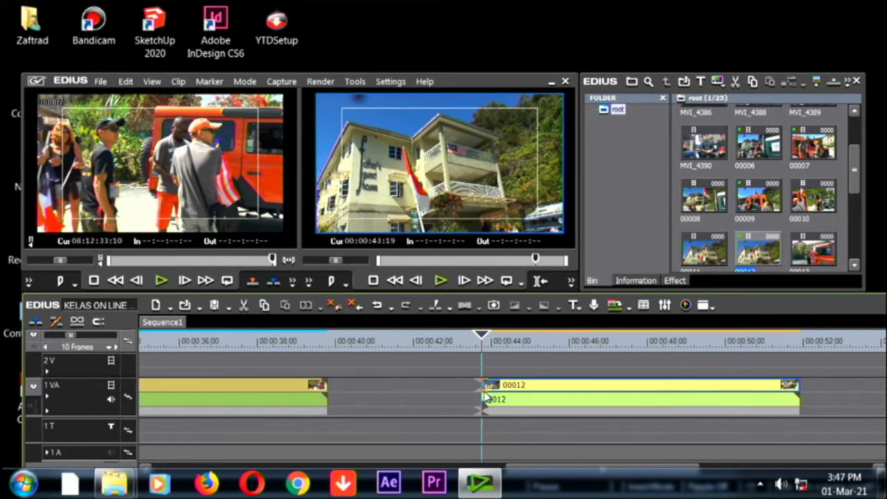
key(space)
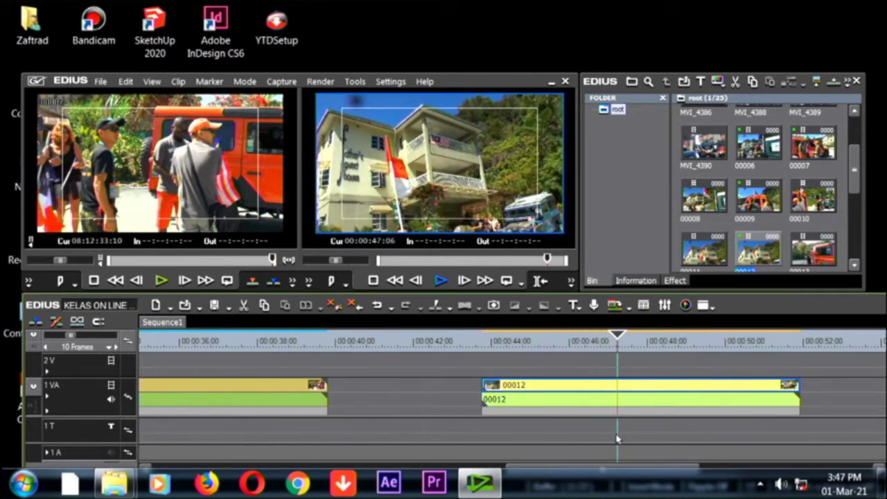
Step: Play through clip 00012 on the 1VA track and cut it at 00:00:47:22
key(space)
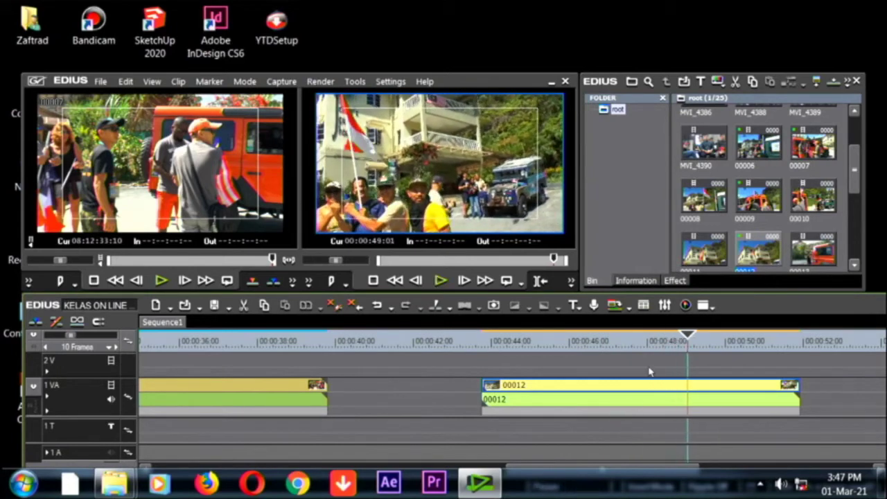
click(590, 340)
key(space)
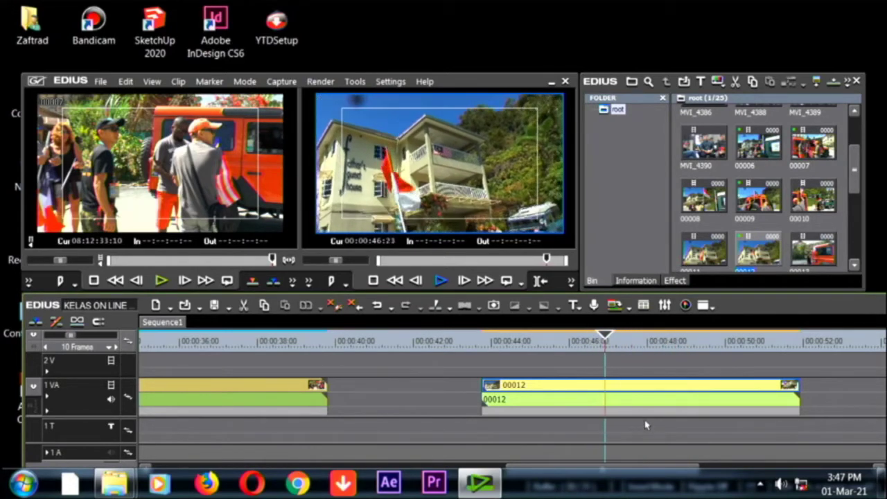
key(space)
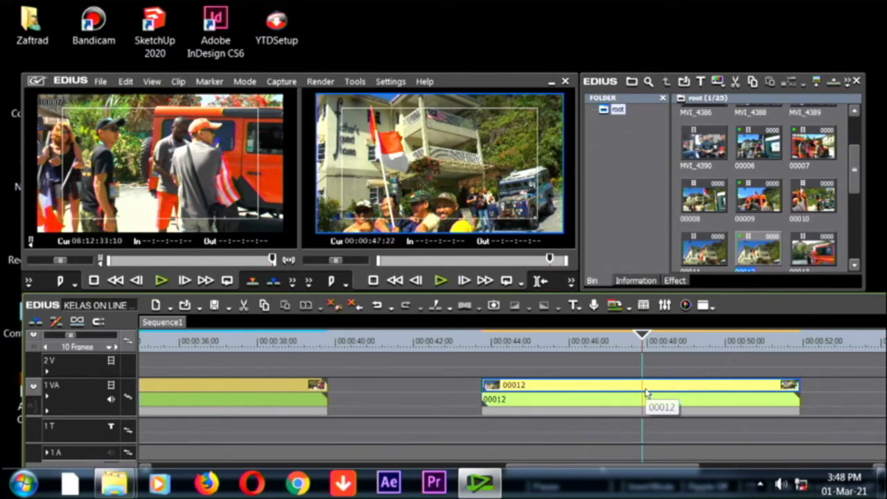
key(c)
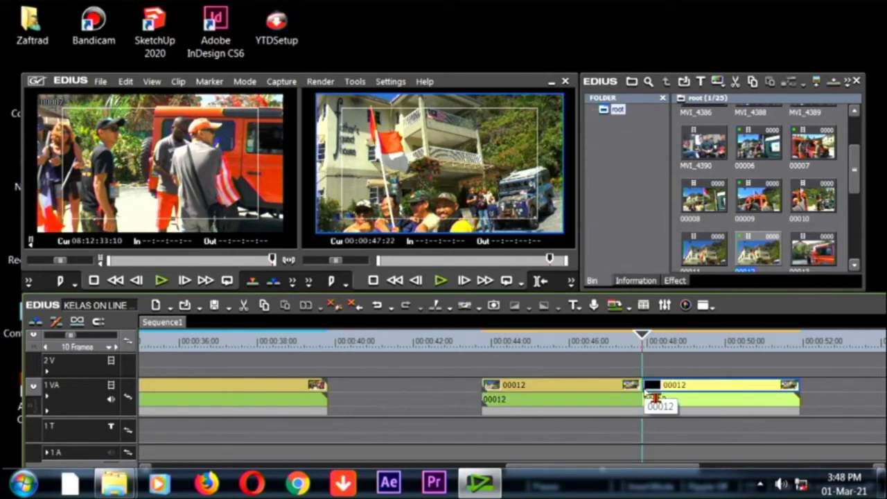
Step: Apply the Monotone color correction filter to the first part of clip 00012
click(591, 341)
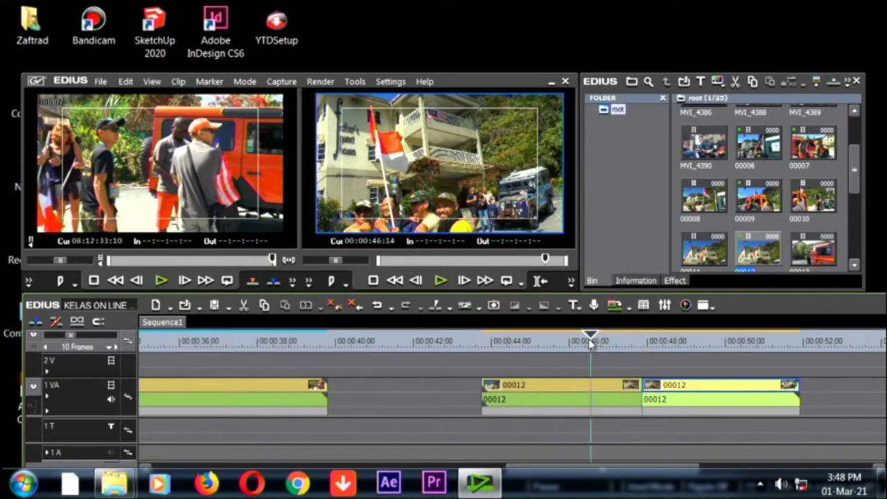
drag(591, 341, 570, 341)
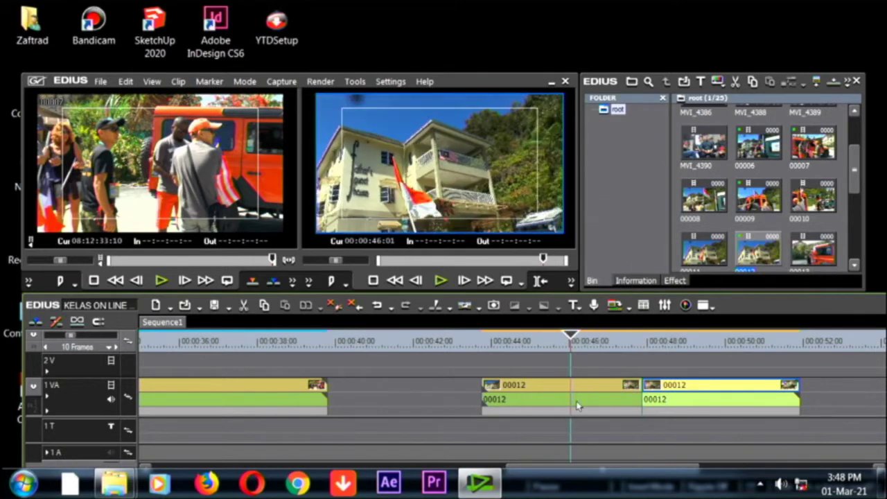
click(674, 282)
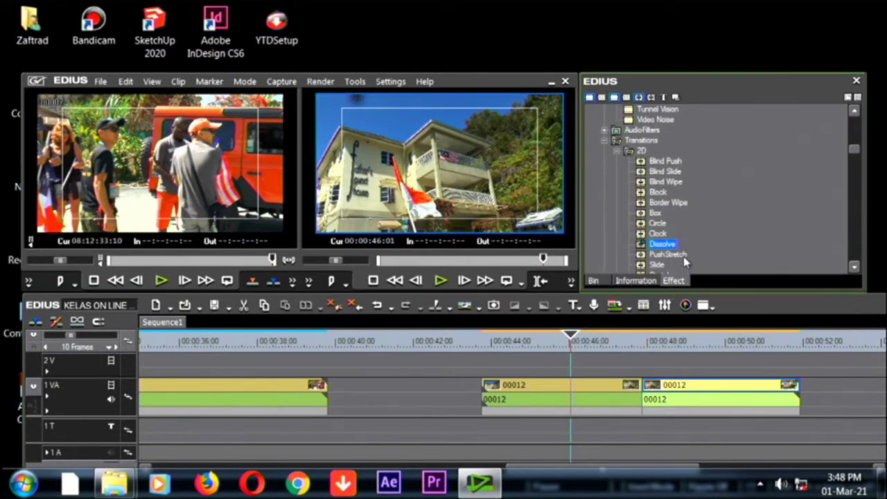
scroll(708, 238, up, 10)
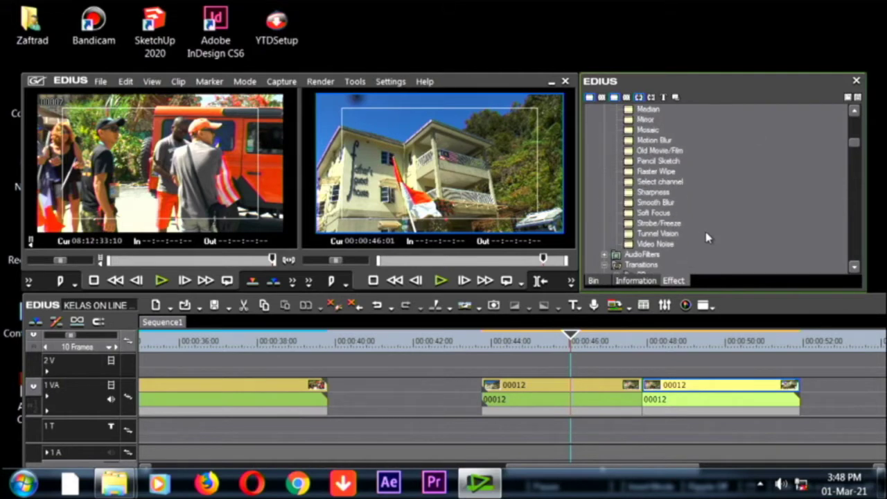
scroll(712, 234, up, 1)
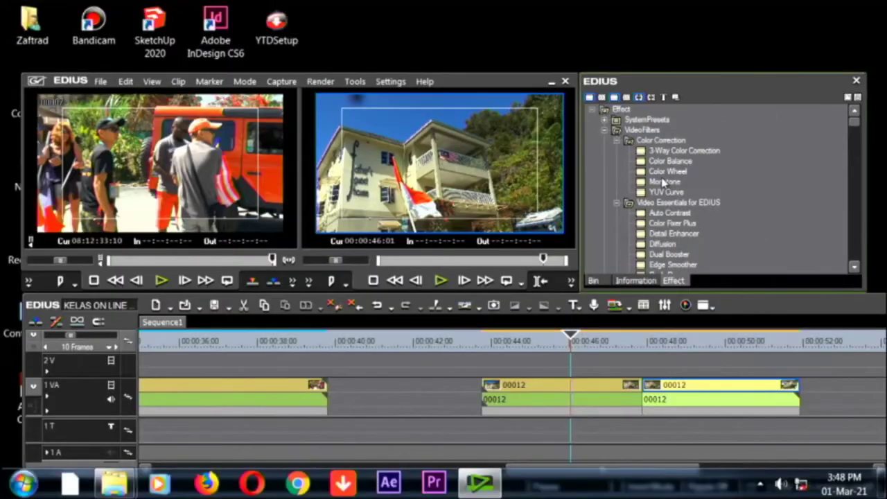
click(664, 183)
drag(636, 381, 616, 400)
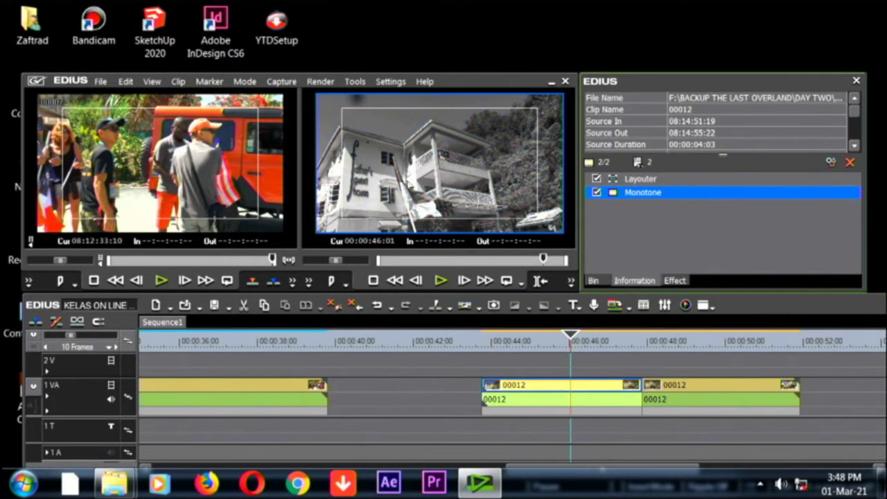
Step: Play the cut from the Monotone part to the color part of clip 00012 in full screen and in the preview
click(413, 160)
key(F10)
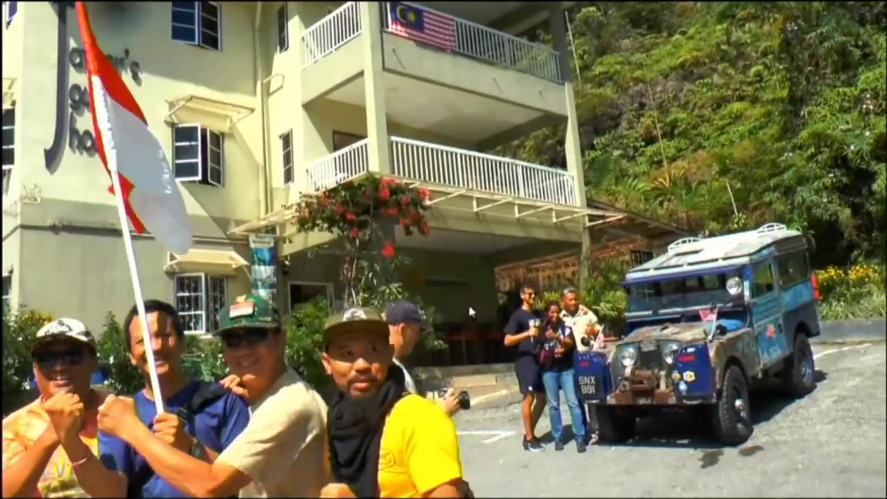
key(Escape)
key(space)
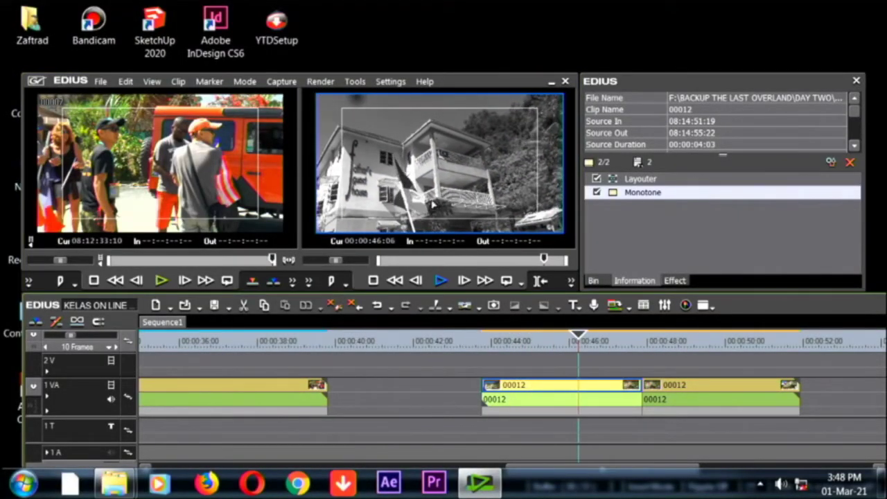
key(space)
drag(676, 341, 560, 339)
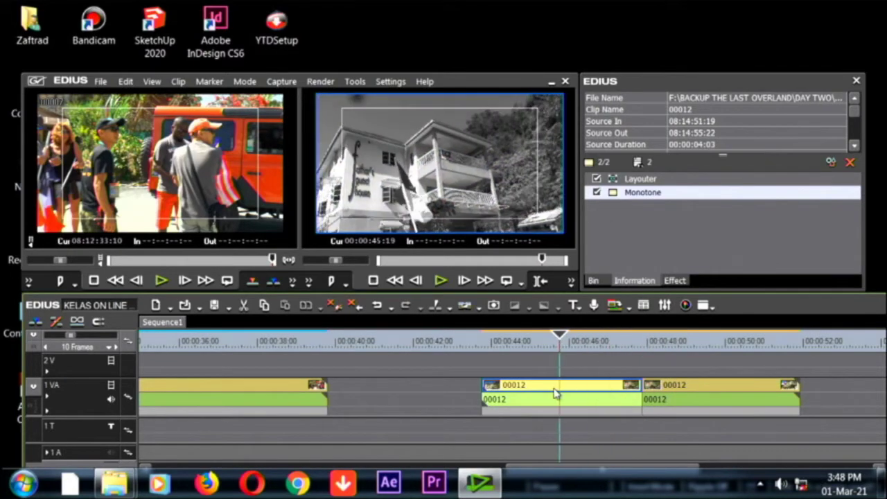
Step: Add the 2D Dissolve transition between the Monotone and color parts of clip 00012
click(676, 280)
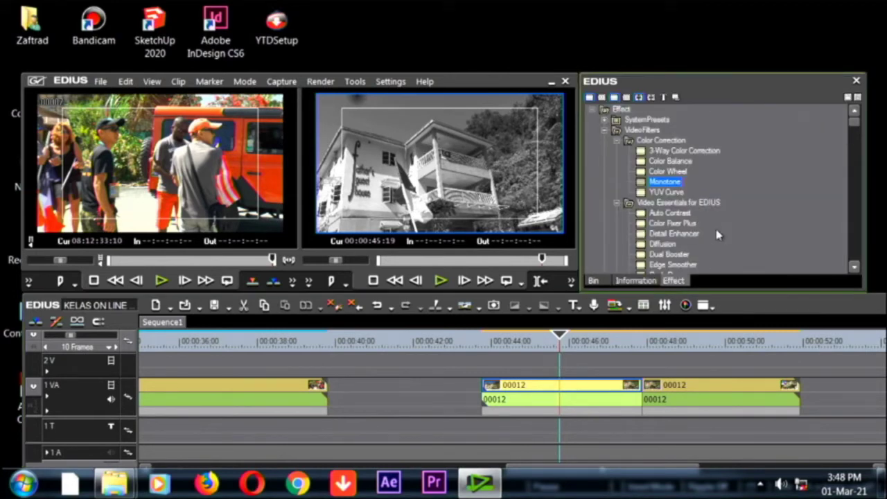
mouse_move(853, 129)
mouse_down()
mouse_move(862, 147)
mouse_move(856, 118)
mouse_up()
scroll(753, 258, down, 8)
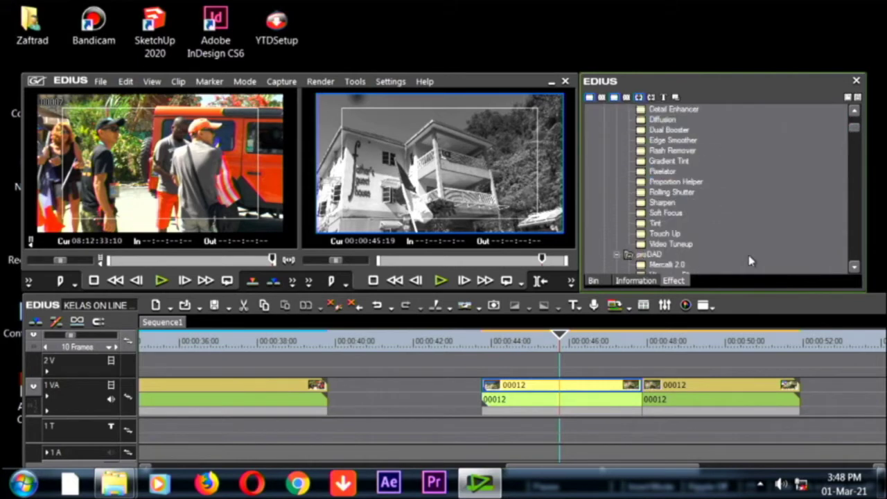
scroll(752, 261, down, 10)
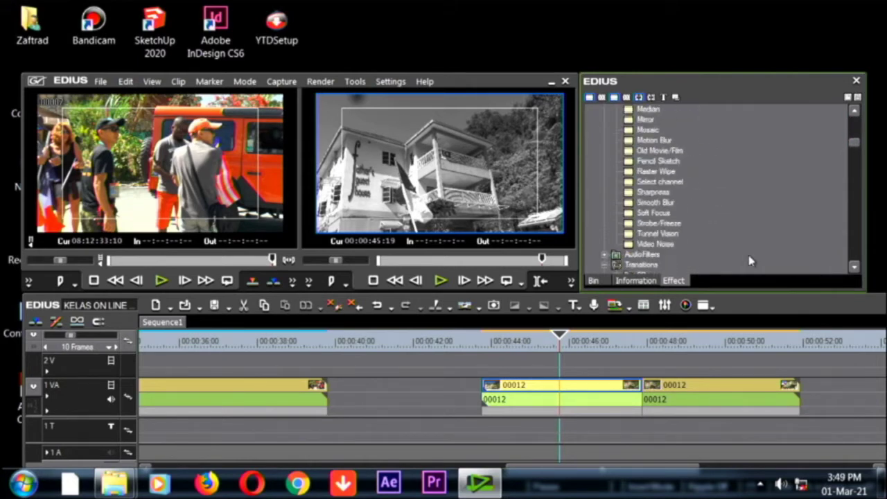
scroll(748, 260, up, 5)
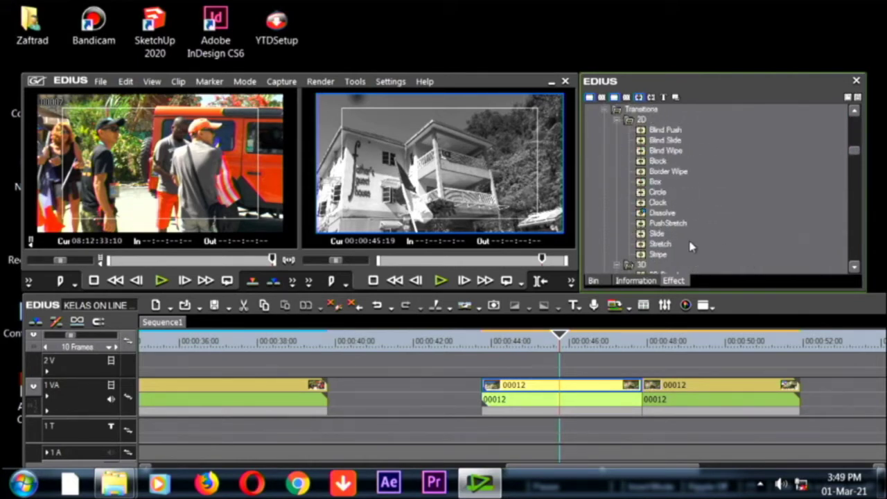
drag(664, 214, 643, 392)
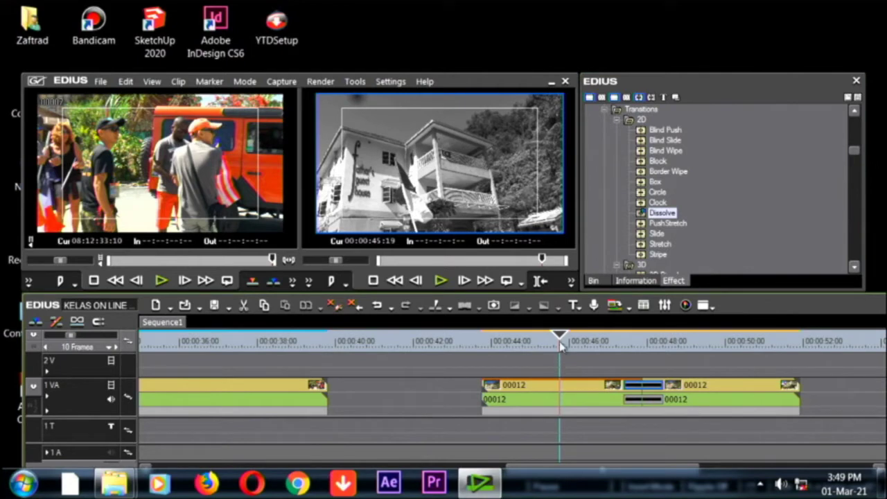
Step: Play back the Dissolve between the two 00012 parts in the preview and in full screen, starting near 00:00:44:08
drag(561, 347, 511, 366)
key(space)
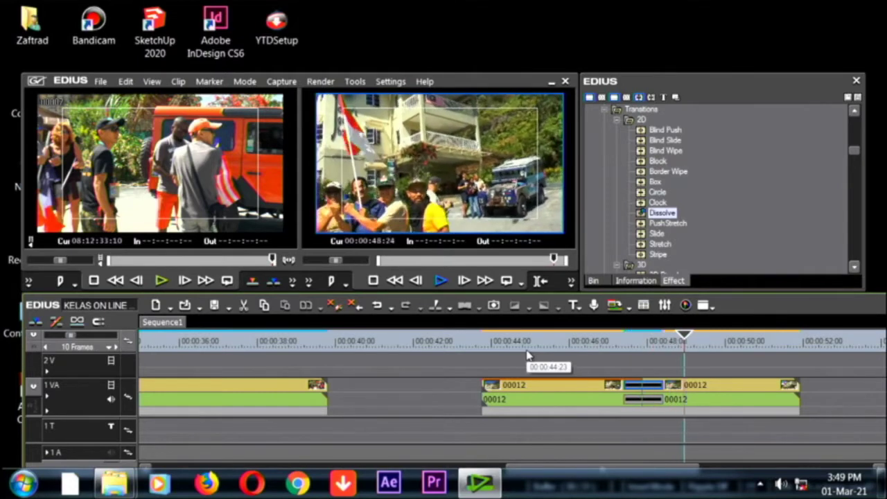
key(space)
click(505, 346)
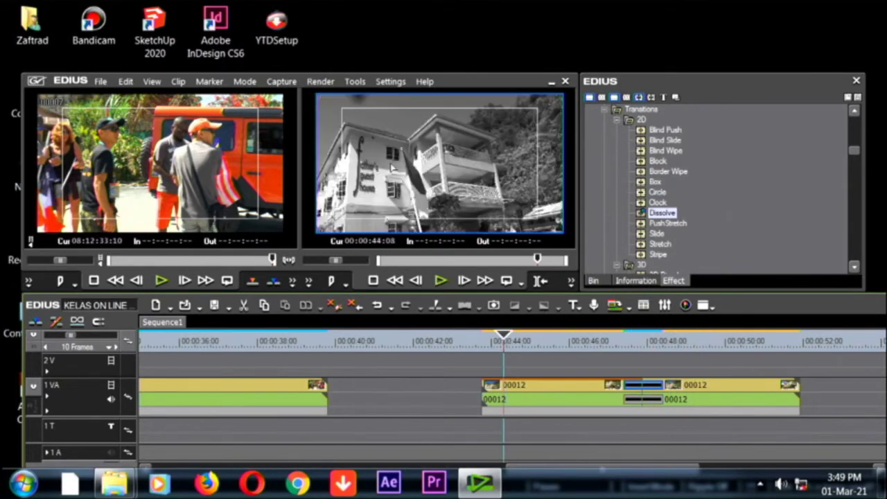
key(ctrl+F11)
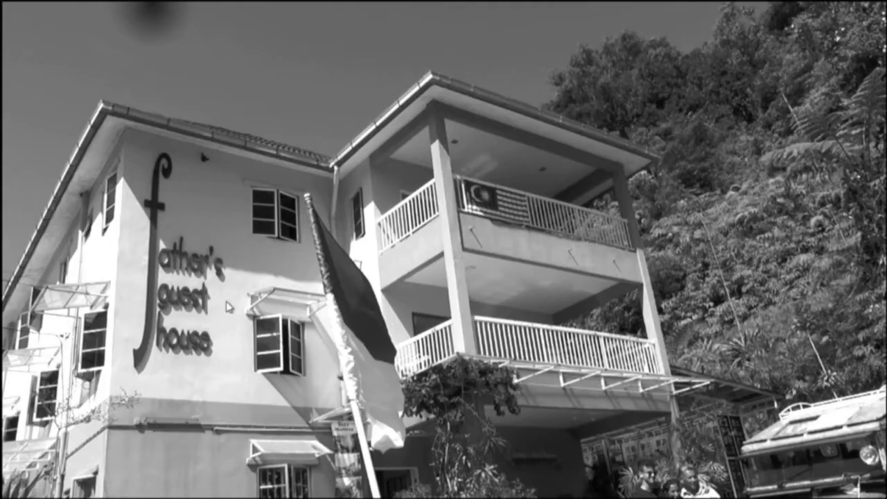
key(space)
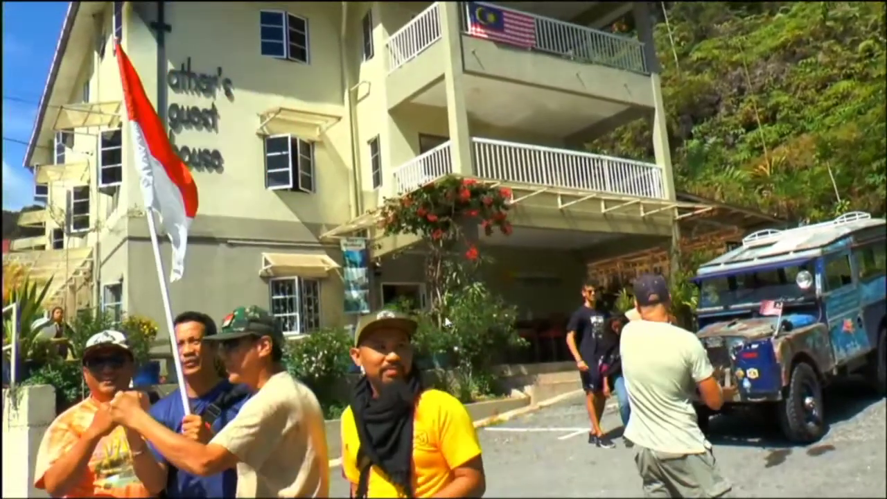
key(Escape)
click(510, 367)
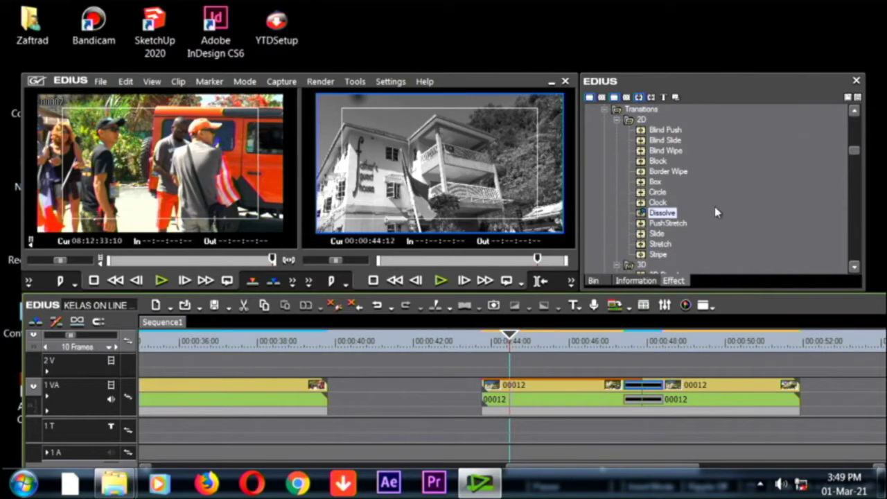
Step: Collapse the VideoFilters and Transitions folders in the effect list so only the main effect categories show
drag(855, 149, 873, 104)
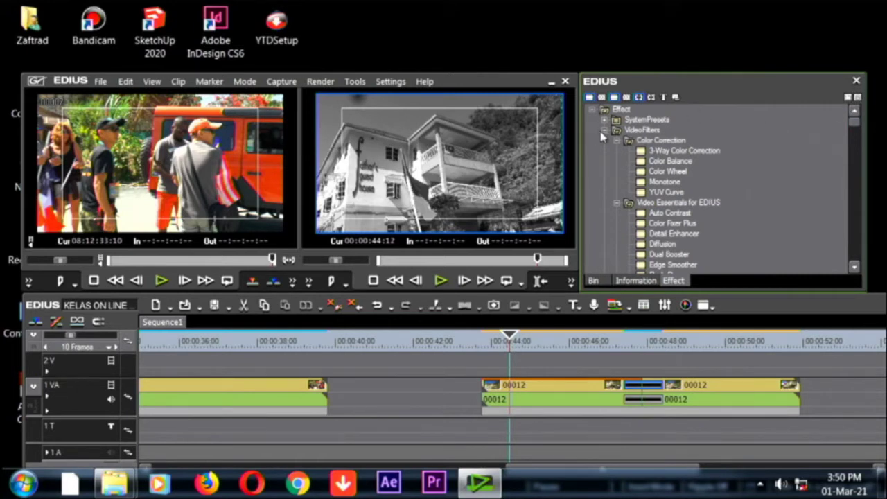
click(604, 132)
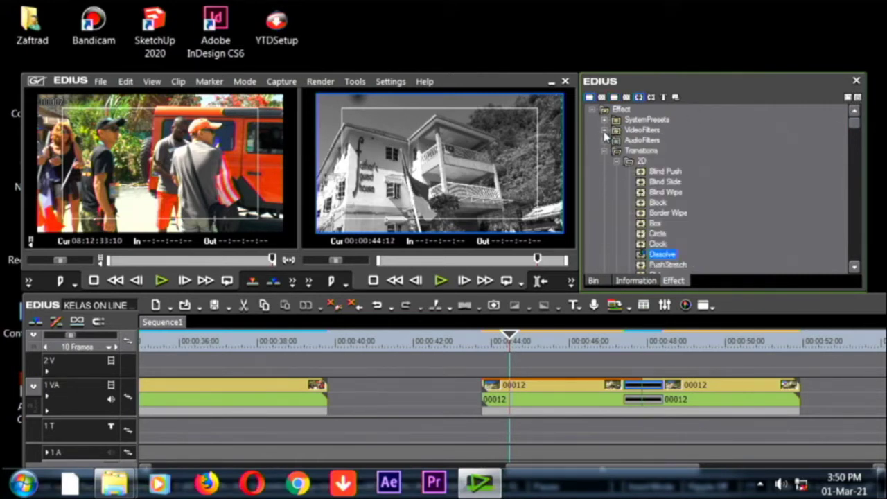
click(603, 151)
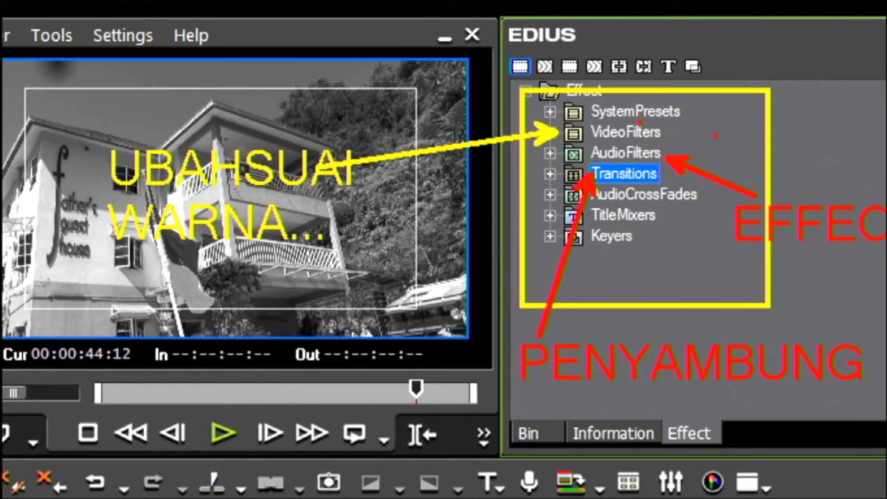
drag(729, 127, 643, 150)
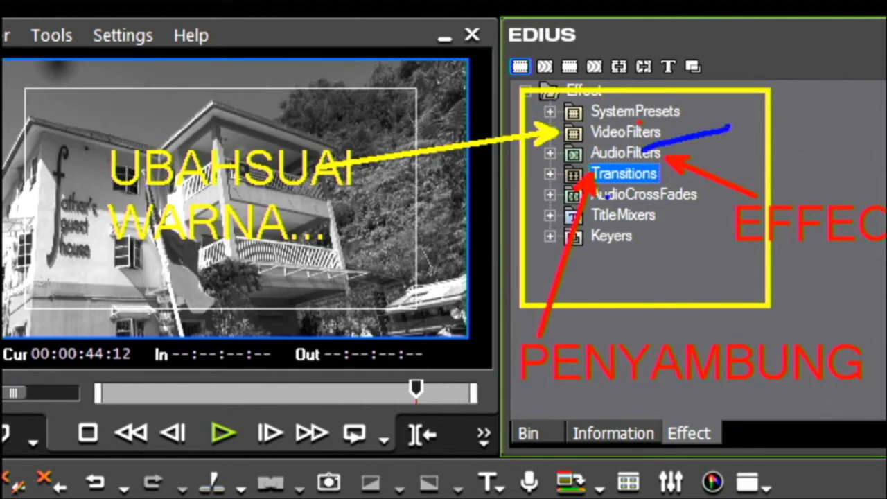
drag(612, 198, 655, 333)
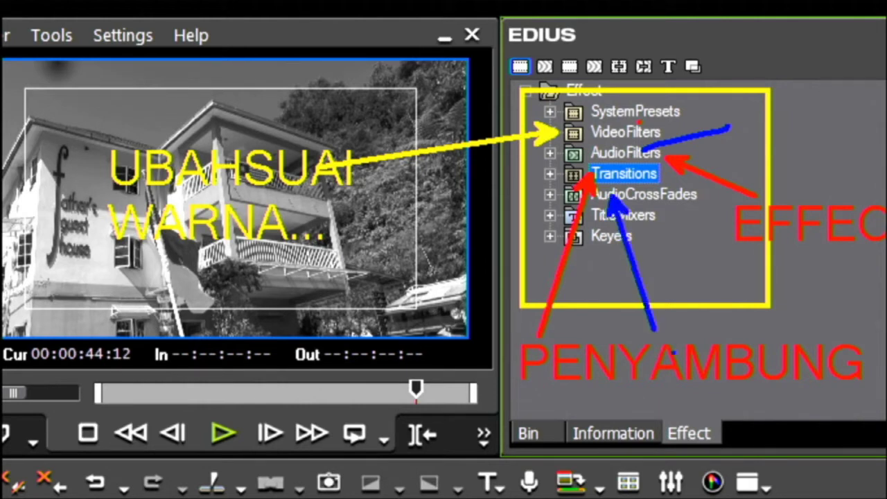
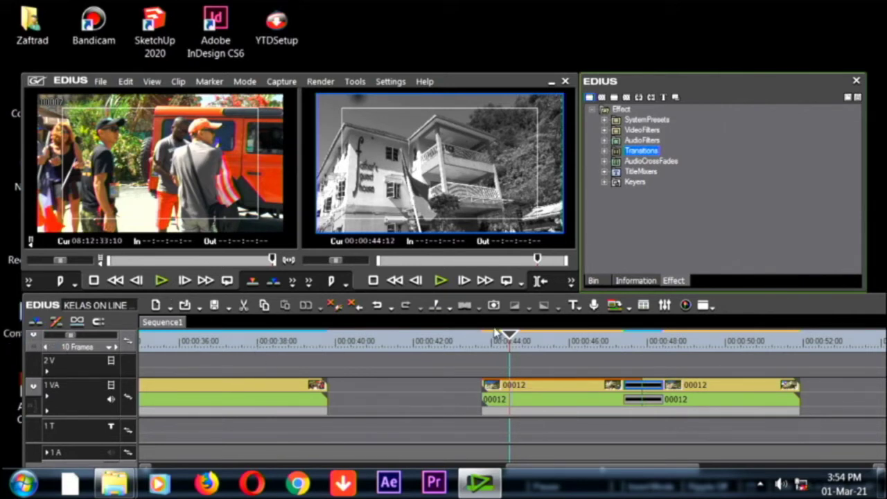
Step: Stack the Monotone part of clip 00012 on the 2V track above the color part on 1VA, both starting at about 00:00:43:02
click(515, 337)
drag(515, 337, 611, 360)
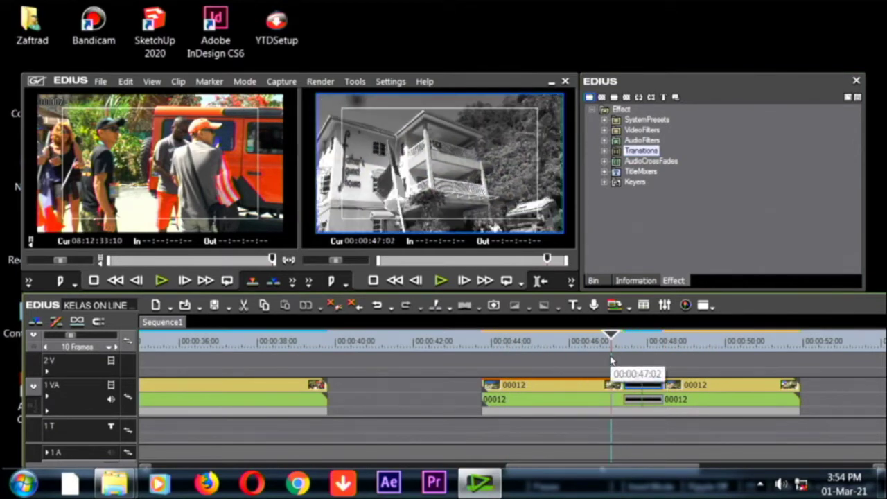
drag(609, 337, 531, 363)
click(553, 390)
drag(703, 393, 522, 407)
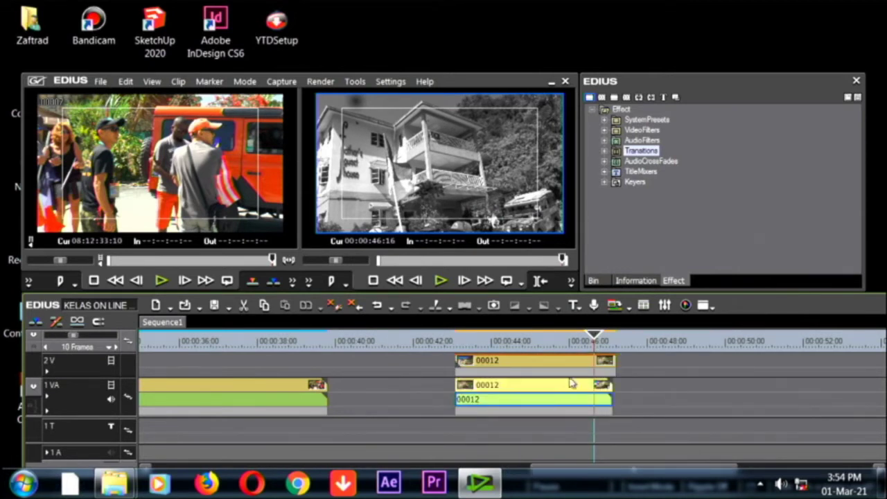
click(498, 343)
drag(498, 346, 454, 345)
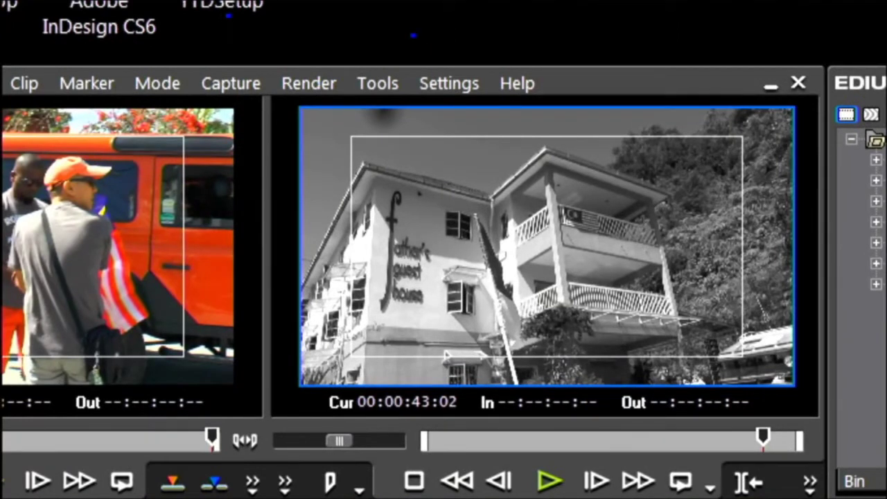
drag(229, 14, 239, 47)
mouse_move(351, 128)
mouse_down()
mouse_move(363, 195)
mouse_move(517, 203)
mouse_up()
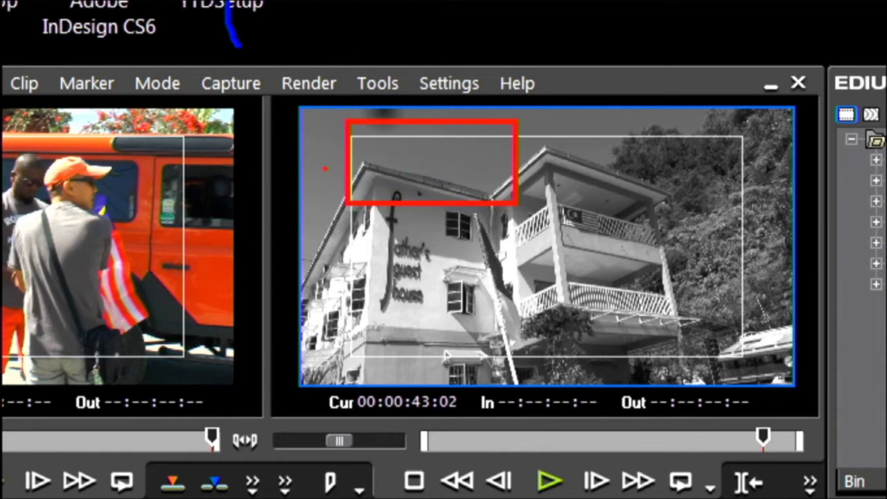
mouse_move(407, 154)
mouse_down()
mouse_move(300, 151)
mouse_move(220, 137)
mouse_up()
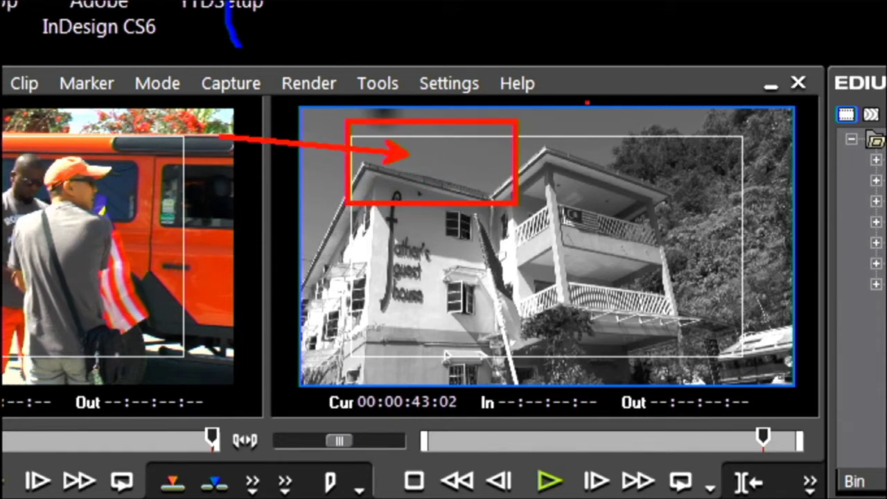
mouse_move(624, 109)
mouse_down()
mouse_move(659, 174)
mouse_move(764, 187)
mouse_up()
mouse_move(692, 272)
mouse_down()
mouse_move(684, 205)
mouse_move(691, 170)
mouse_move(567, 258)
mouse_move(678, 321)
mouse_move(646, 241)
mouse_move(609, 295)
mouse_move(681, 291)
mouse_move(676, 282)
mouse_move(657, 265)
mouse_move(664, 380)
mouse_move(764, 389)
mouse_move(792, 366)
mouse_up()
drag(652, 321, 461, 321)
mouse_move(575, 283)
mouse_down()
mouse_move(528, 347)
mouse_move(584, 314)
mouse_move(489, 316)
mouse_move(471, 338)
mouse_up()
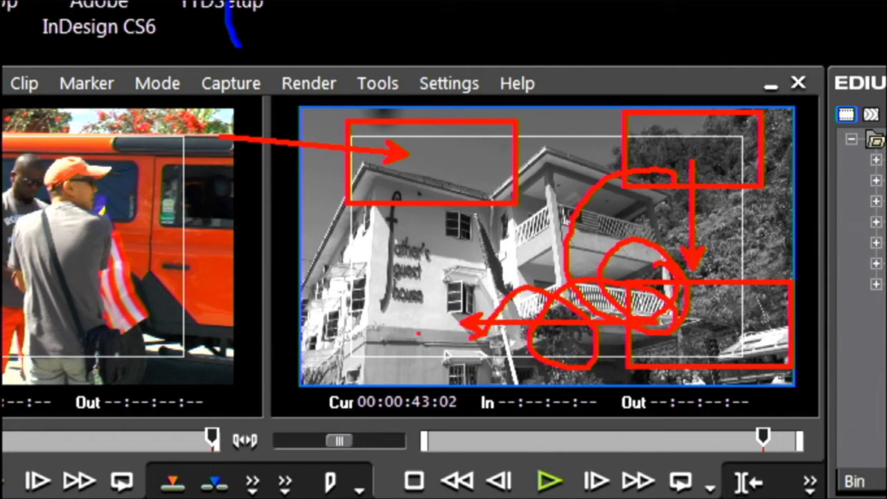
drag(342, 270, 508, 353)
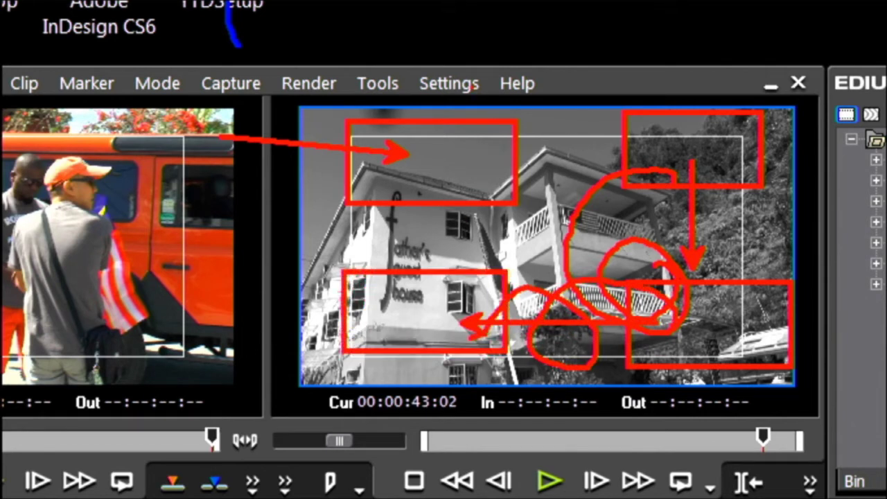
drag(426, 44, 425, 319)
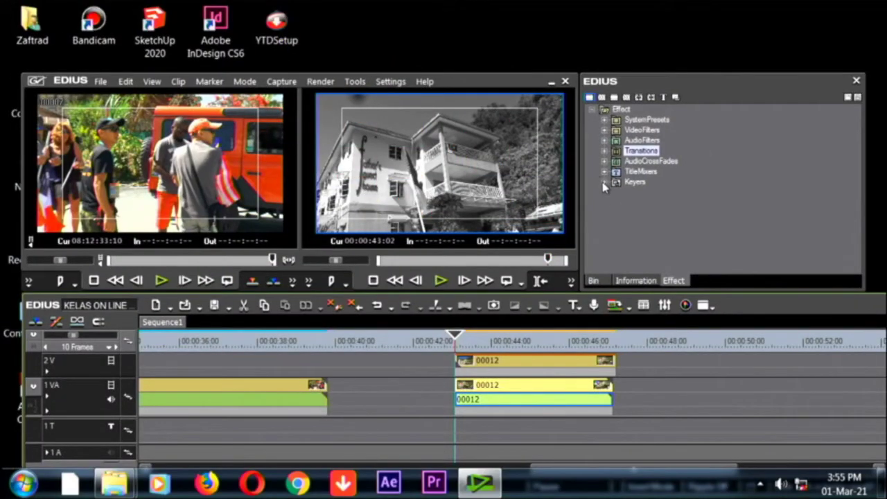
Step: Apply the 3D Picture In Picture keyer to the Monotone clip 00012 on the 2V track
click(604, 183)
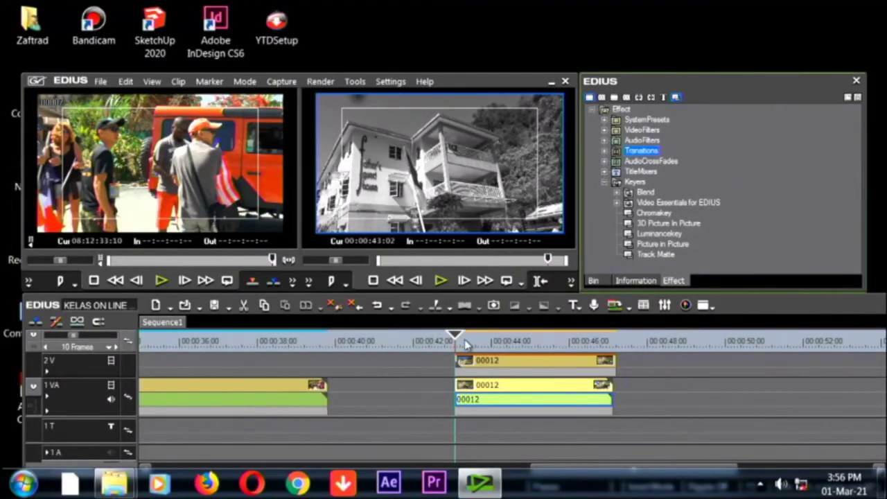
mouse_move(466, 345)
mouse_down()
mouse_move(460, 342)
mouse_move(499, 343)
mouse_move(456, 347)
mouse_up()
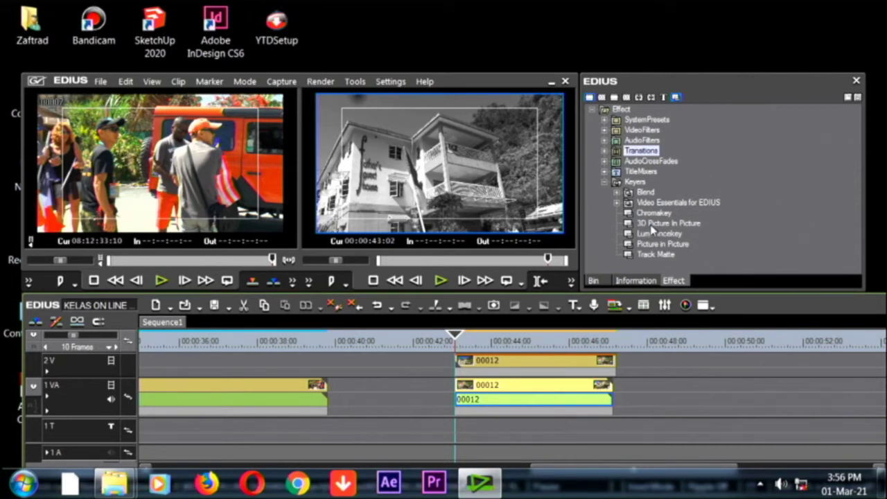
drag(653, 224, 496, 376)
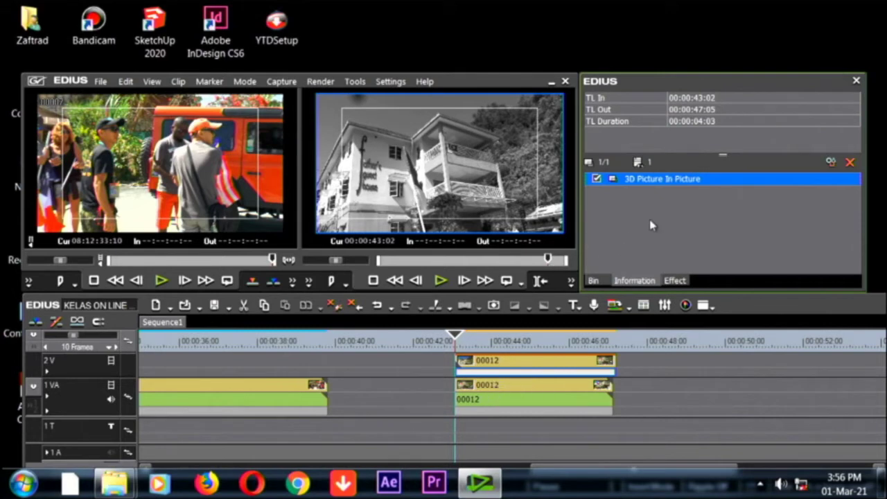
Step: Open the 3D Picture In Picture settings and scale the Monotone picture down to about half the frame width
double_click(711, 180)
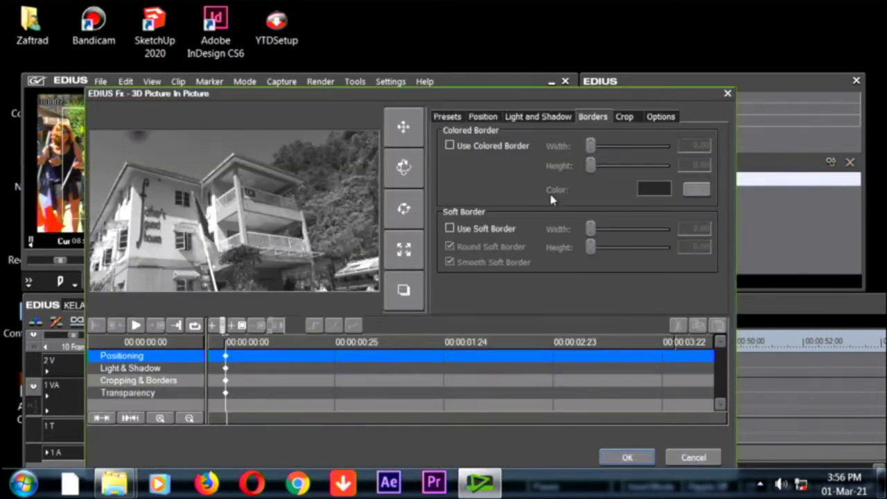
click(403, 248)
drag(312, 239, 225, 263)
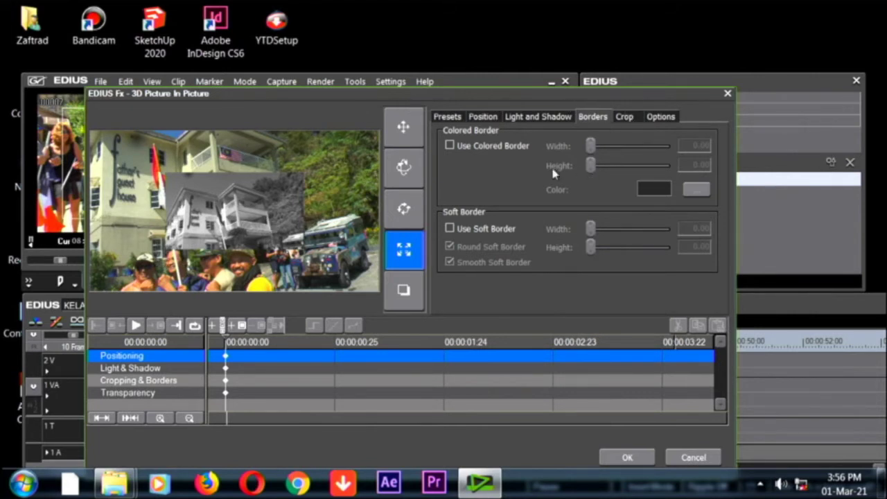
Step: Give the picture a red colored border with width 12.93 and height 18.97, plus a soft border of 8.62 in width and height
click(449, 146)
drag(591, 146, 605, 166)
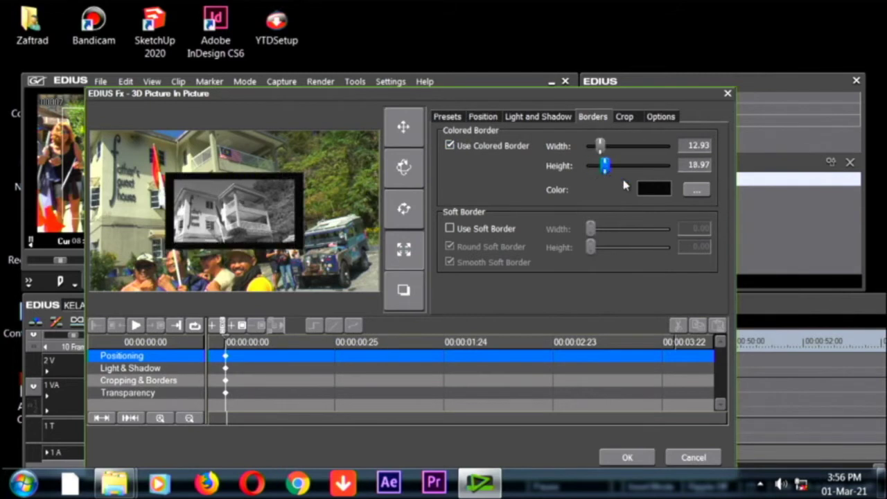
click(655, 195)
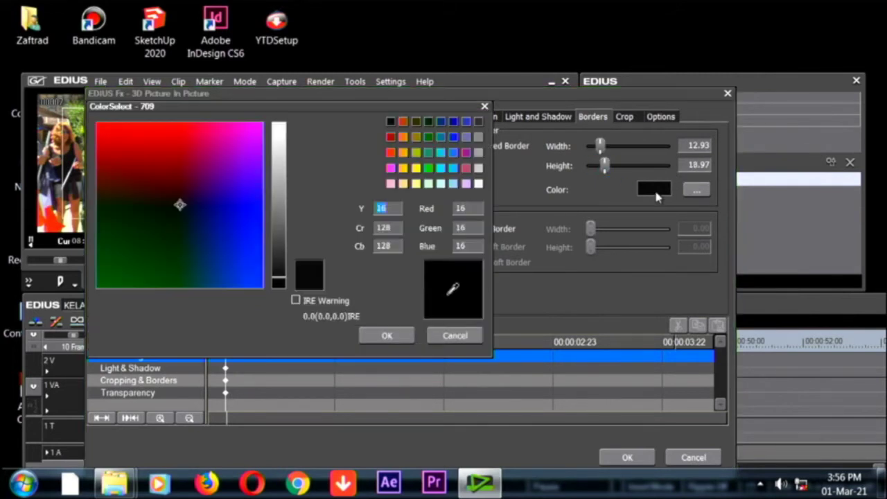
click(133, 134)
click(401, 339)
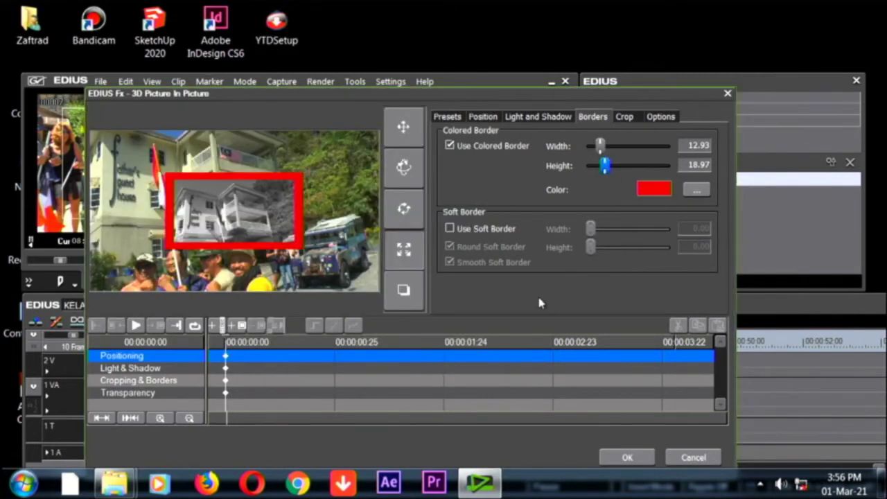
click(454, 229)
drag(590, 229, 598, 248)
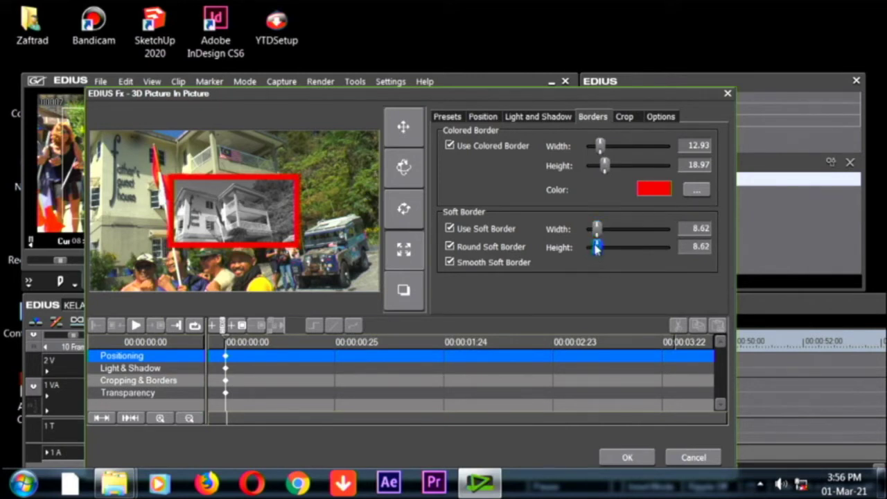
Step: Enlarge the bordered picture slightly and move it completely out of the frame as the starting position at 00:00:00:00
click(403, 127)
drag(191, 197, 189, 175)
click(404, 253)
drag(347, 240, 349, 214)
click(404, 125)
drag(173, 177, 34, 185)
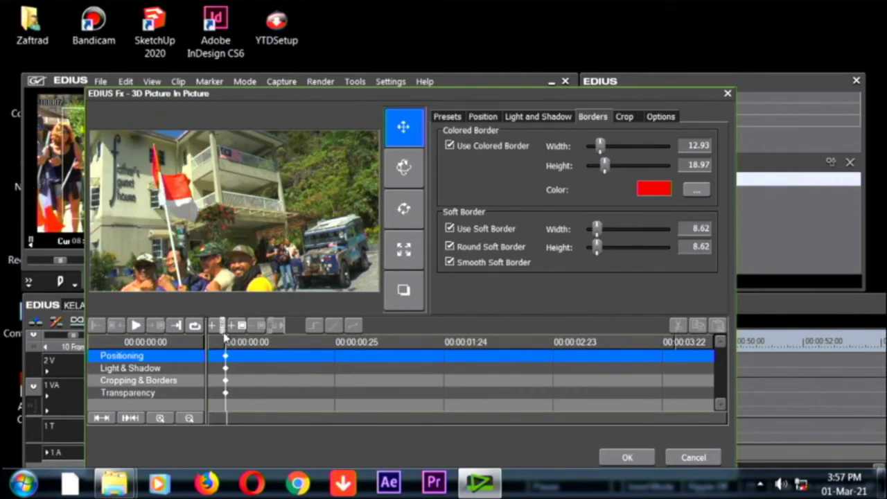
Step: Move the picture into the upper right of the frame at 00:00:00:08 and hold it with a Positioning keyframe at 00:00:00:14
drag(228, 347, 263, 353)
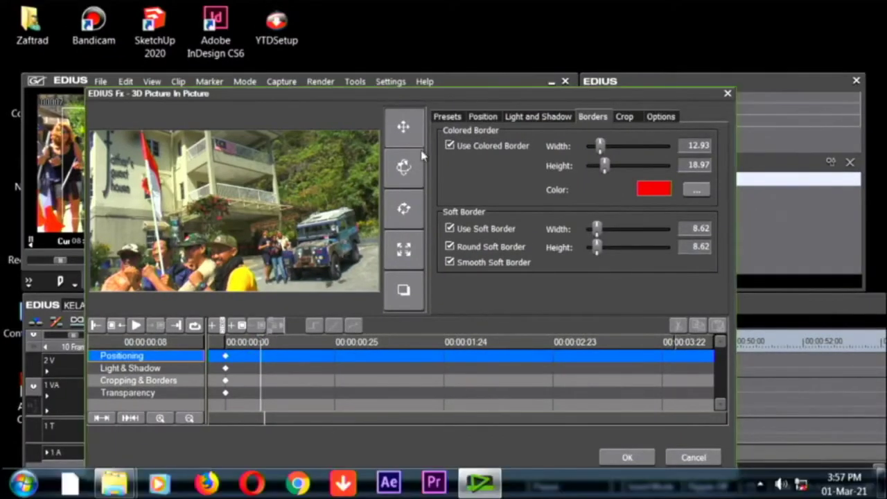
click(415, 124)
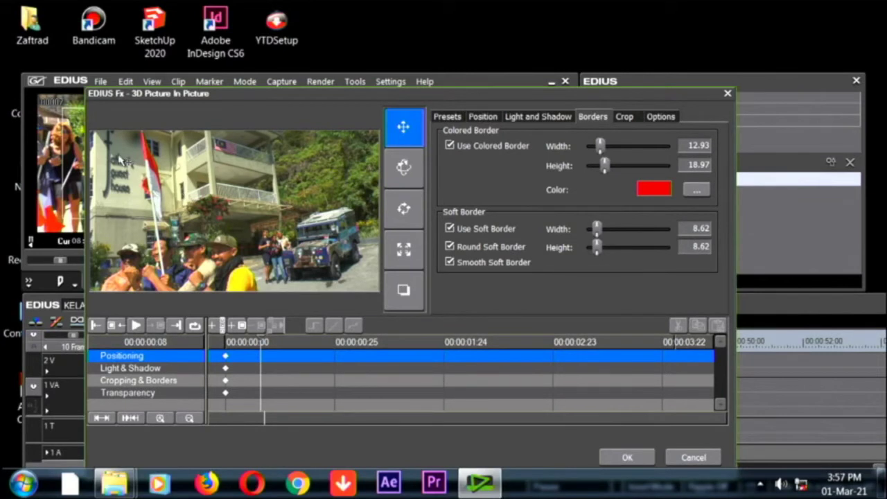
drag(115, 163, 398, 155)
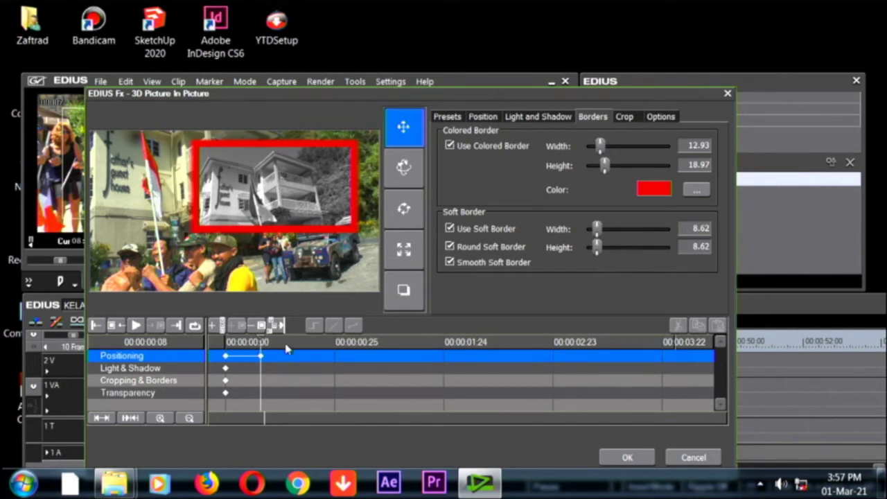
click(288, 349)
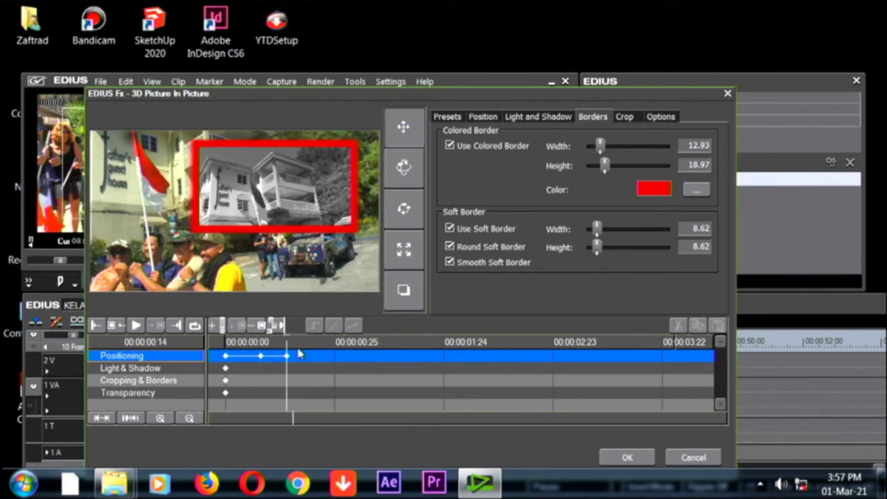
Step: Move the picture to the lower right and tilt it in 3D at 00:00:01:05, holding that pose with a keyframe at 00:00:01:09
drag(285, 344, 361, 340)
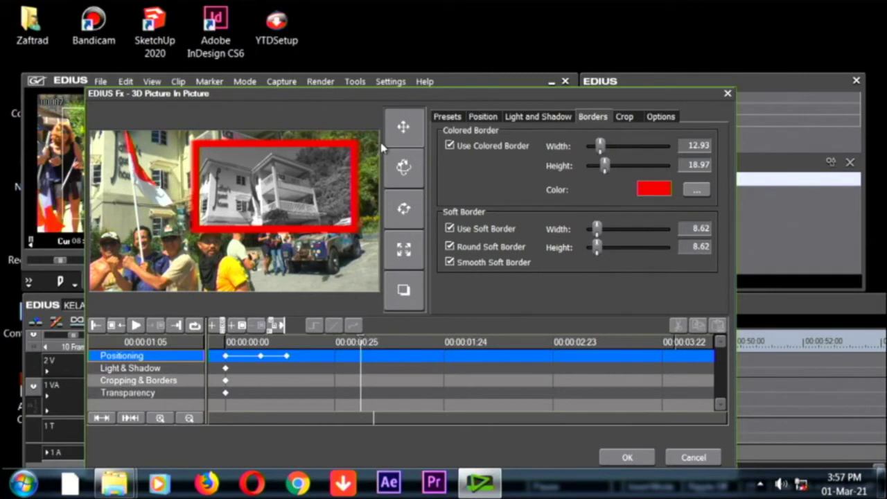
click(404, 126)
drag(323, 167, 310, 438)
click(404, 167)
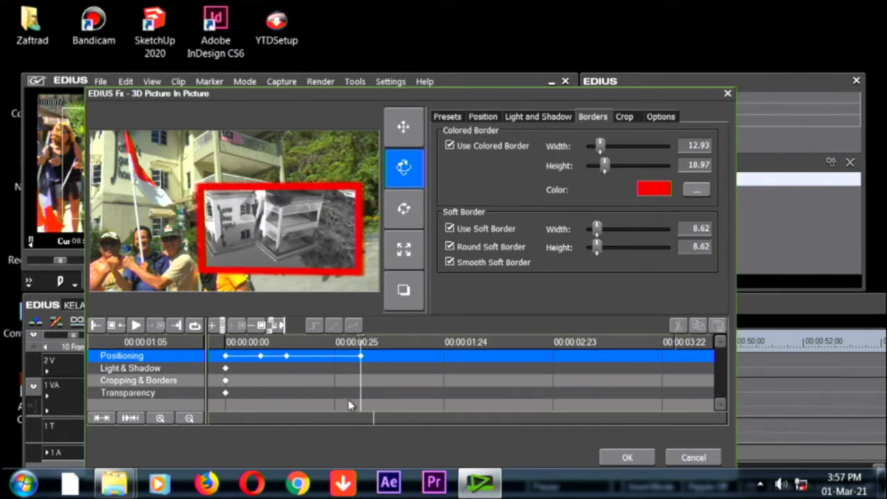
click(378, 344)
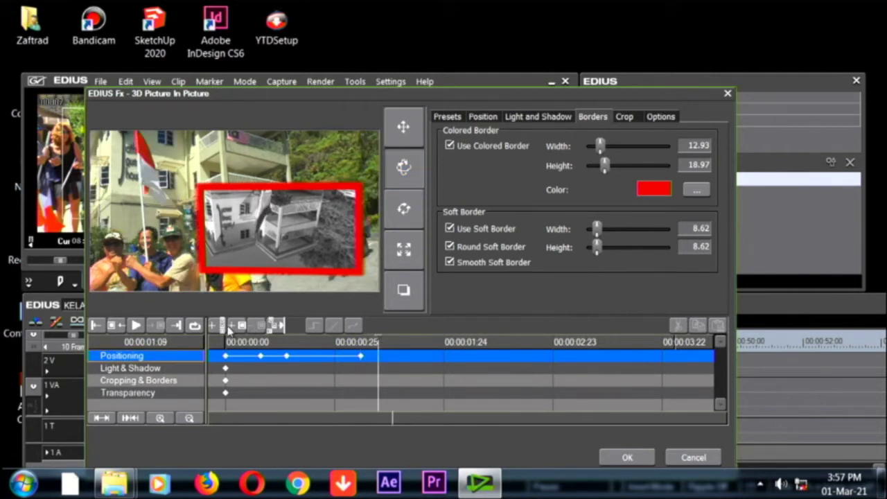
key(space)
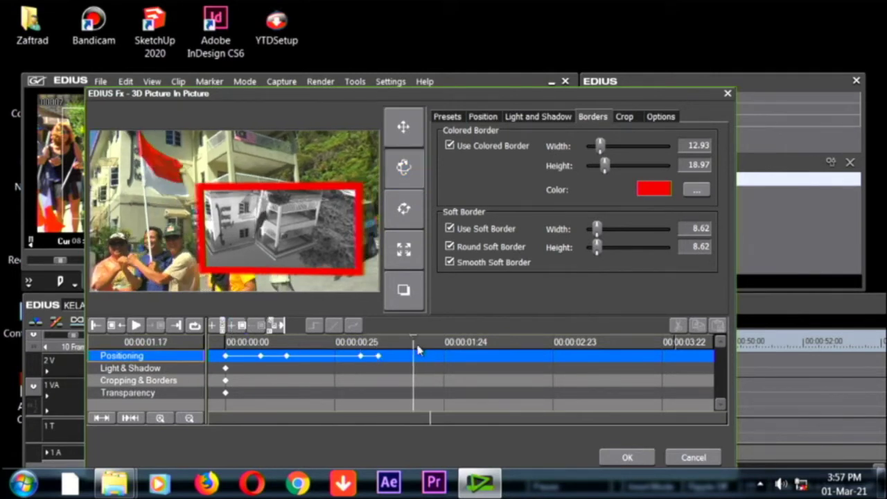
Step: At 00:00:02:02, move the picture to the lower left of the frame and rotate it in 3D into a slanted pose
click(403, 125)
drag(347, 201, 299, 203)
click(404, 209)
drag(139, 275, 509, 242)
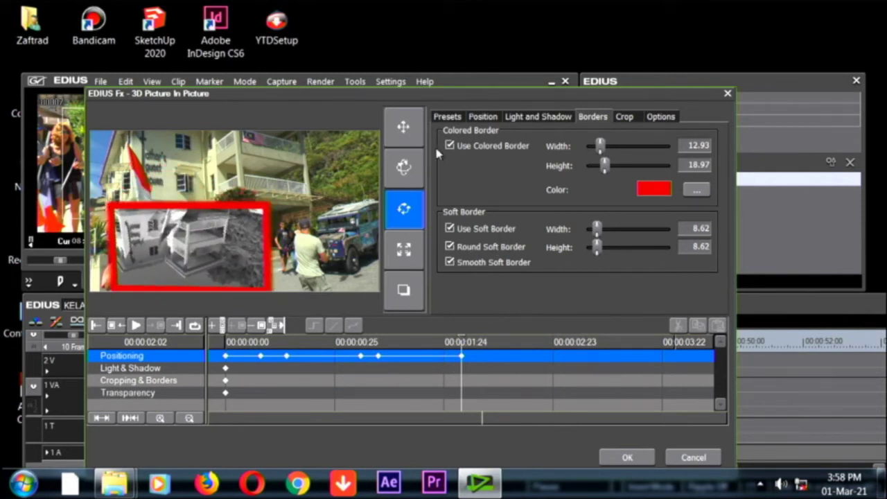
click(404, 169)
drag(222, 215, 263, 394)
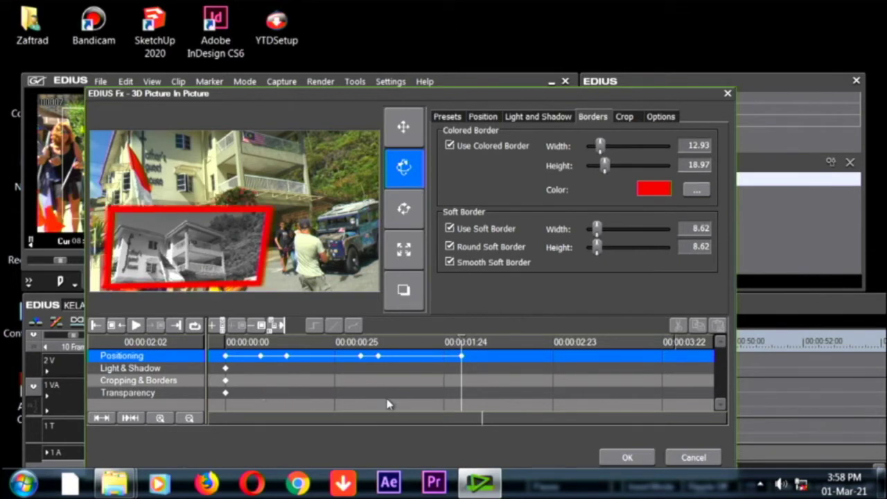
Step: Hold the slanted pose with a keyframe at 00:00:02:24, move the picture out of the frame's top at 00:00:03:16, and apply the settings
click(560, 355)
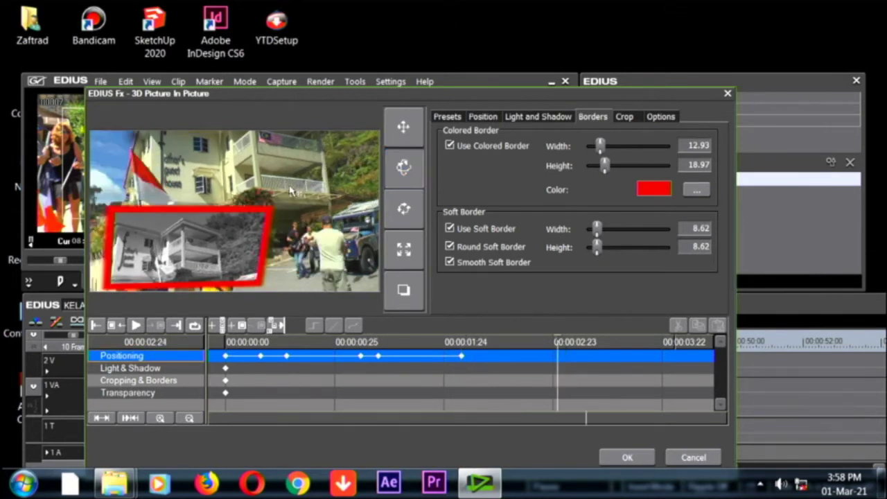
click(234, 326)
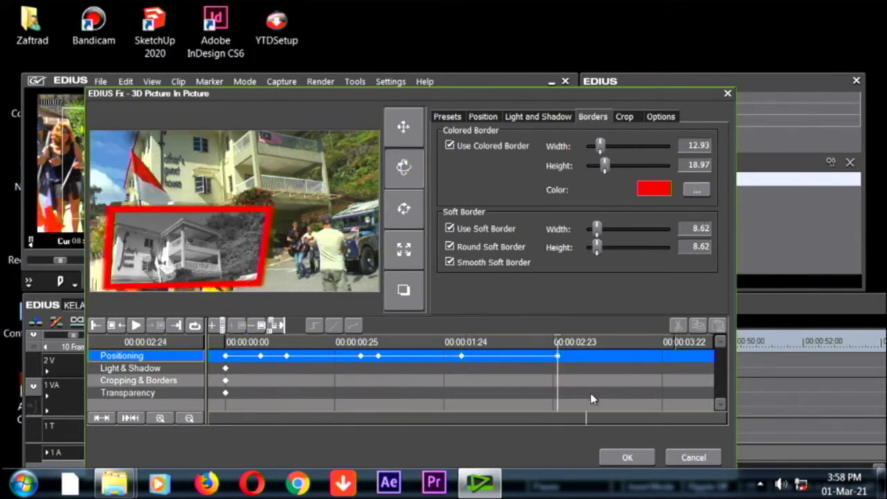
click(637, 355)
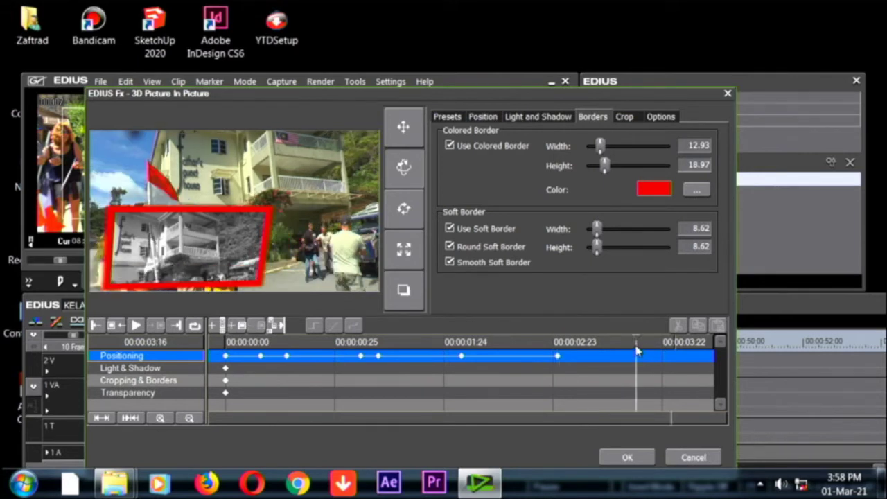
click(406, 126)
drag(192, 262, 184, 23)
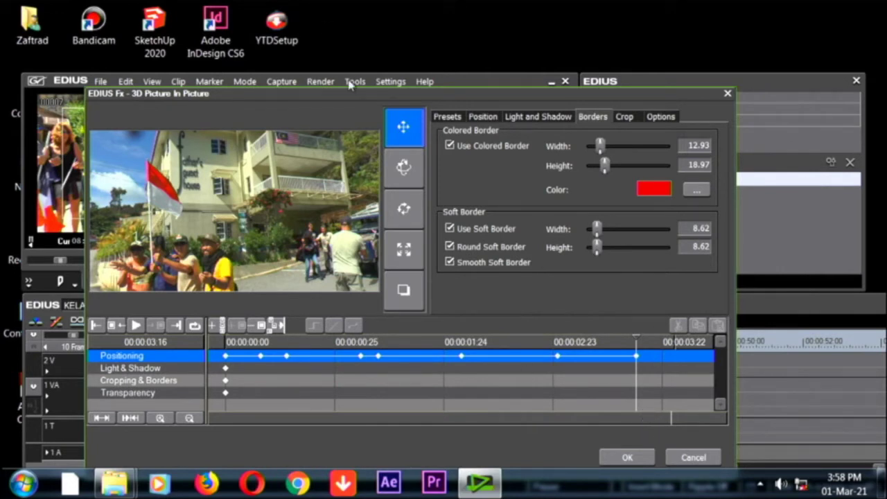
click(636, 458)
Step: Play back the picture-in-picture animation from the start of the stacked 00012 clips and view the playback in full screen
click(463, 348)
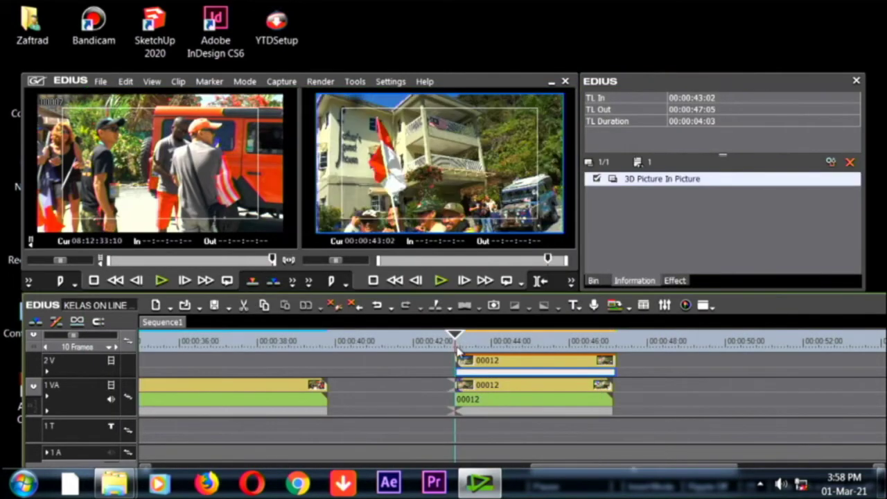
key(space)
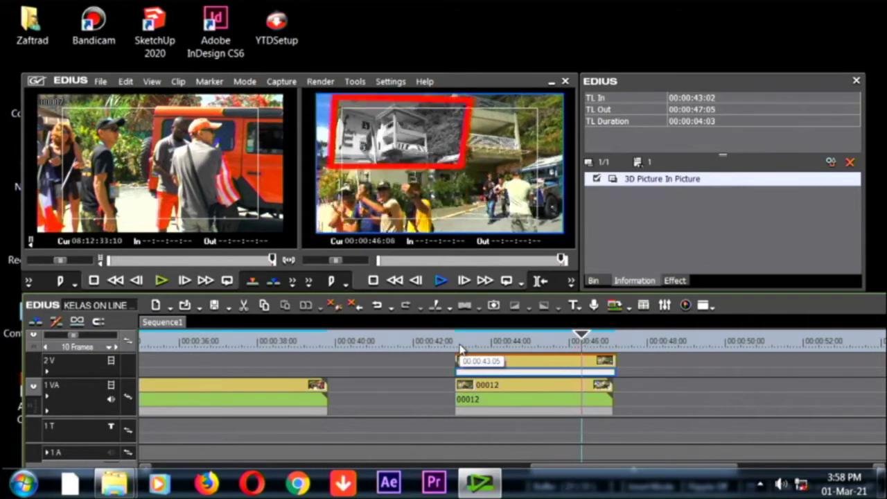
click(438, 340)
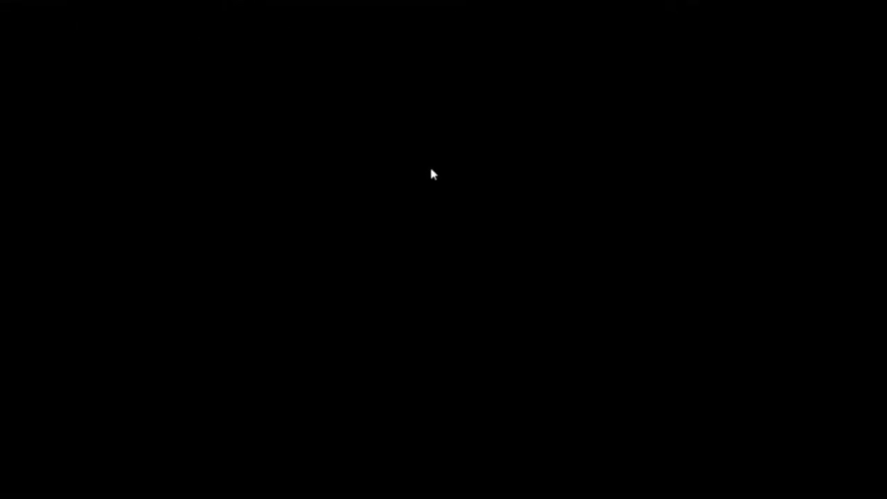
key(space)
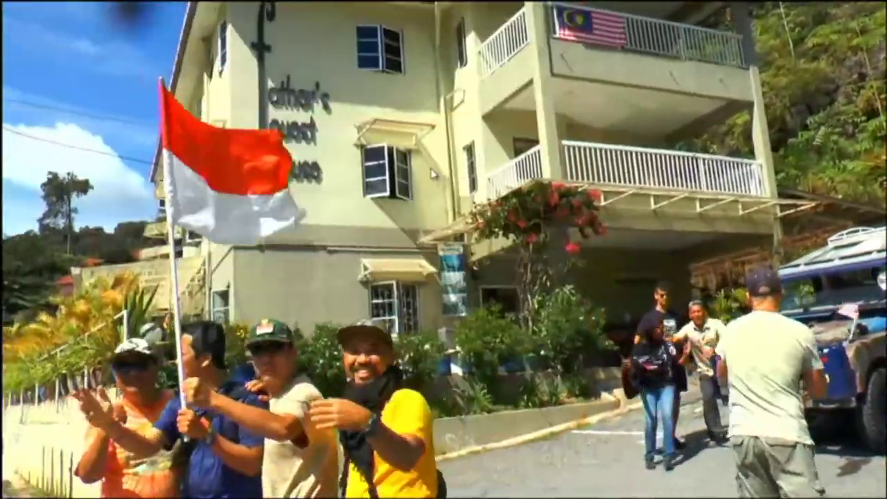
key(Escape)
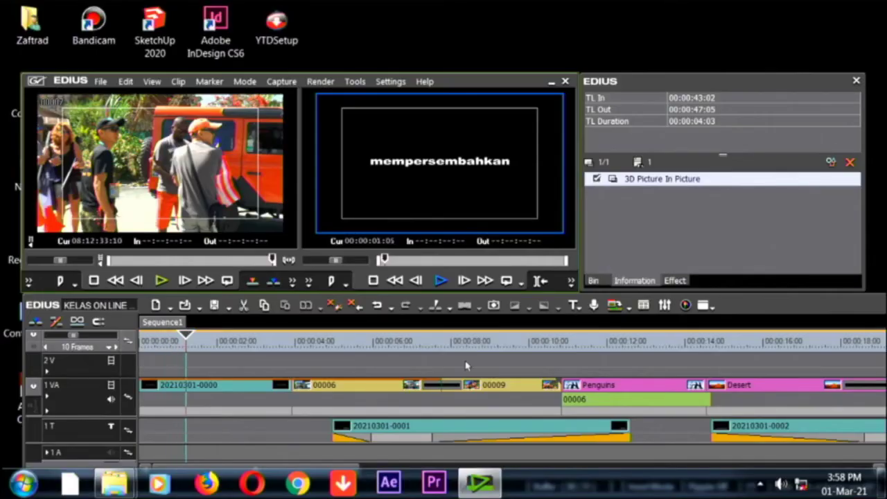
Step: Replay the picture-in-picture animation from about 00:00:42:03 and check the frame at 00:00:45:06
scroll(476, 420, down, 4)
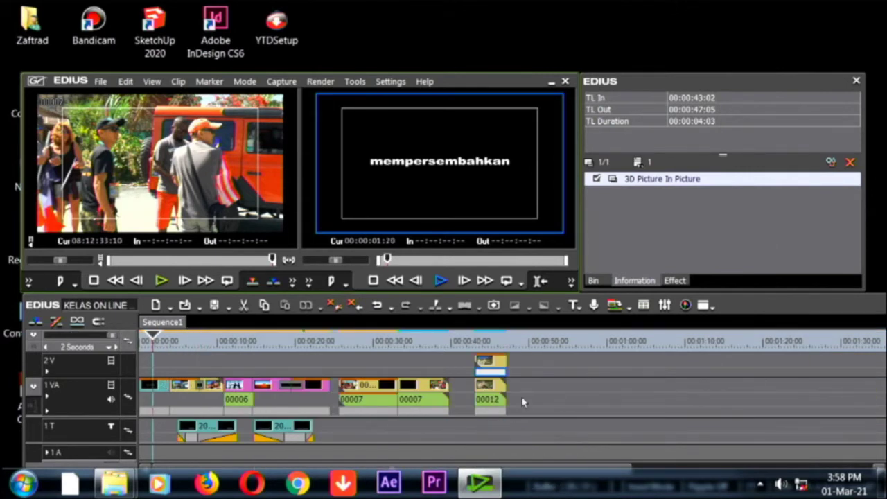
click(464, 340)
scroll(464, 341, up, 4)
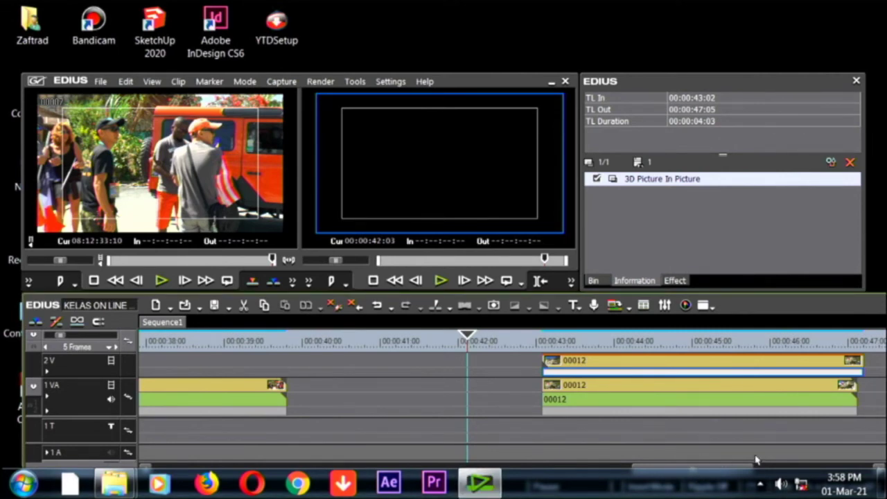
key(space)
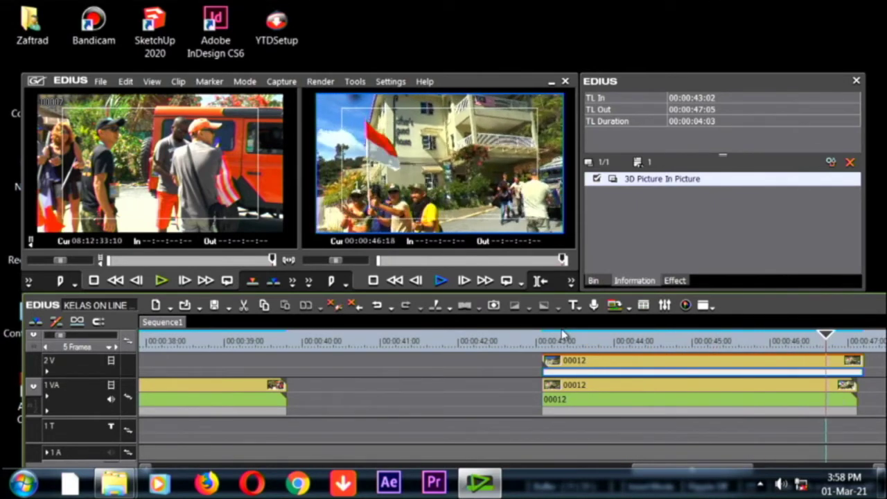
key(space)
click(748, 339)
click(711, 340)
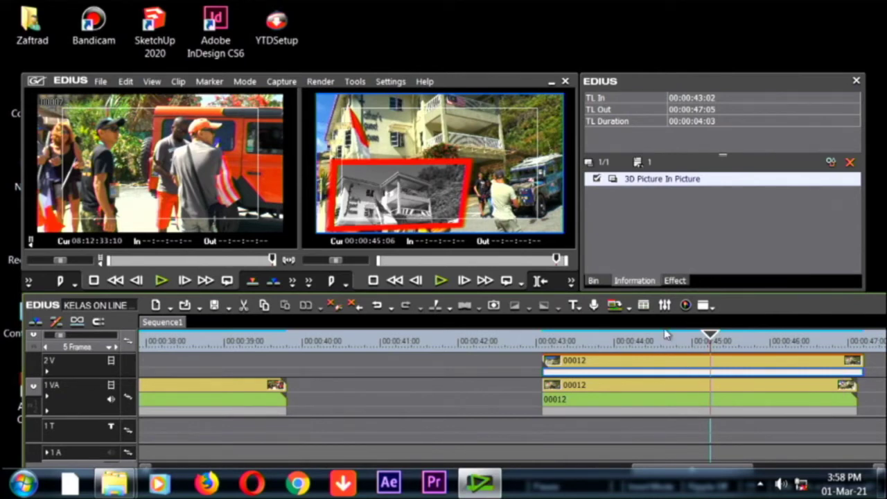
Step: Change the 3D Picture In Picture's colored border to dark green, apply it, and play back the animation from before the stacked 00012 clips
double_click(709, 181)
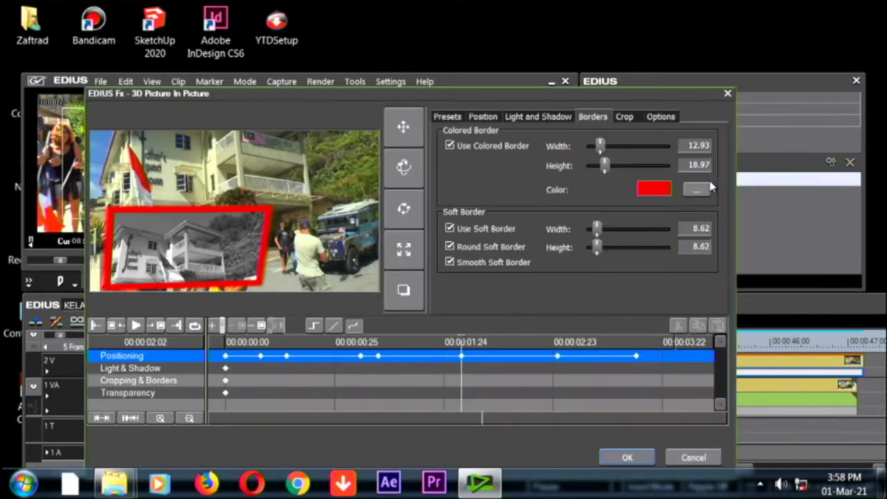
click(662, 190)
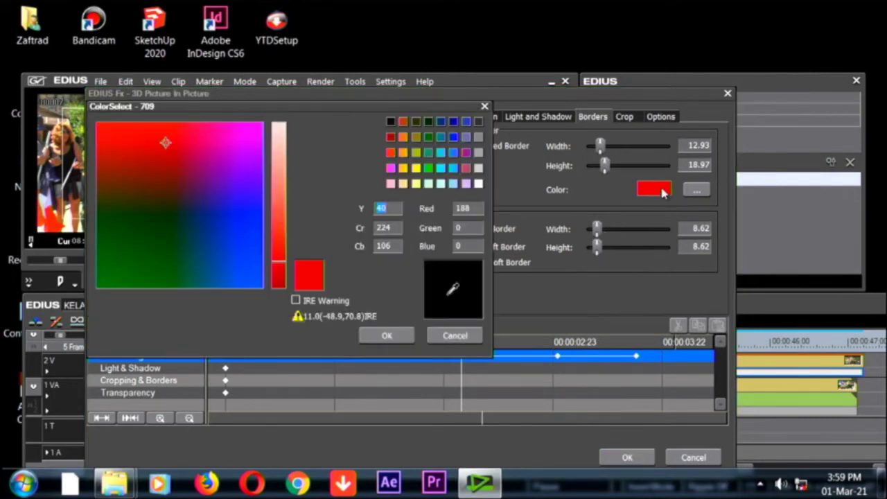
click(150, 270)
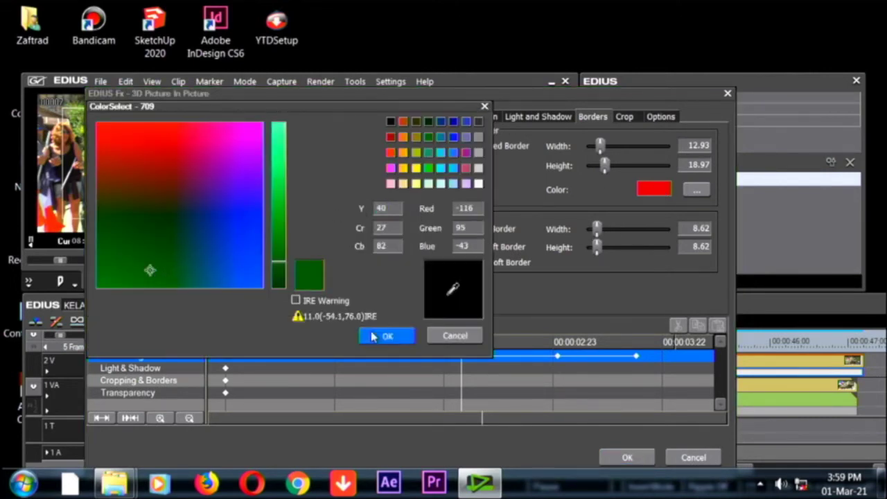
click(385, 336)
drag(458, 346, 662, 396)
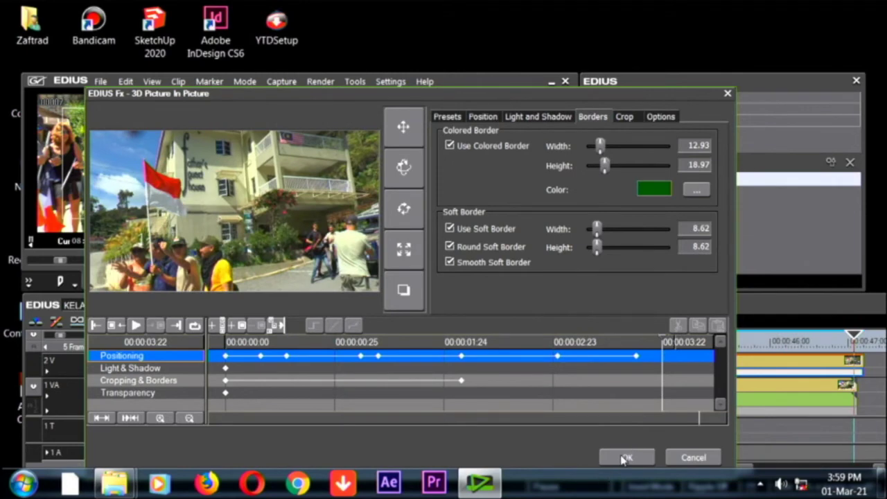
click(626, 458)
click(514, 341)
click(441, 280)
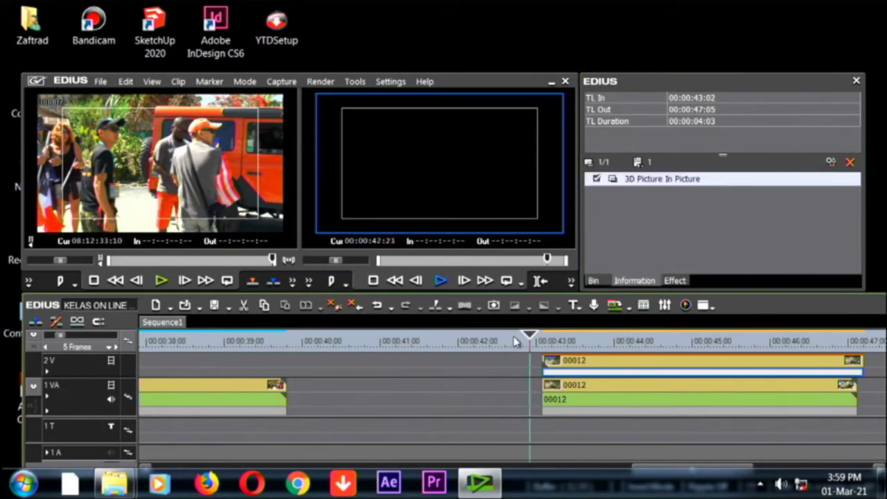
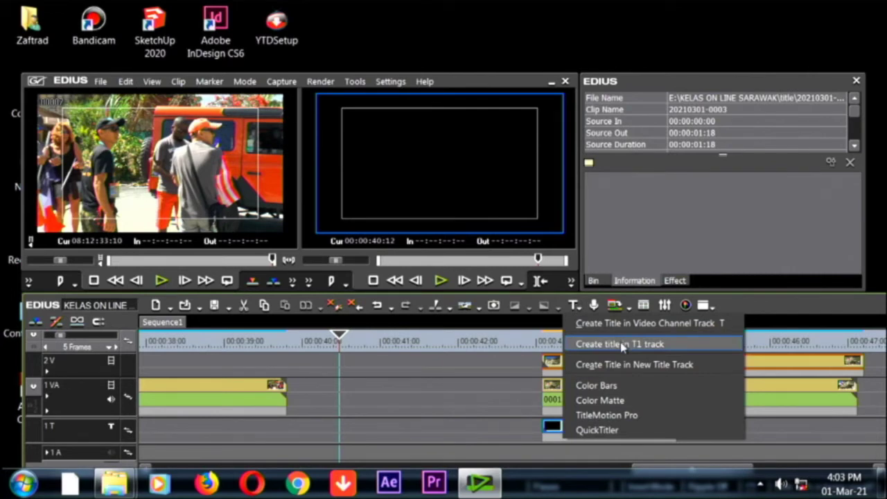
Step: Create a new title on the T1 track, load the 1112 Lower Third 12 template, and enlarge the TitleMotion Pro window
click(622, 344)
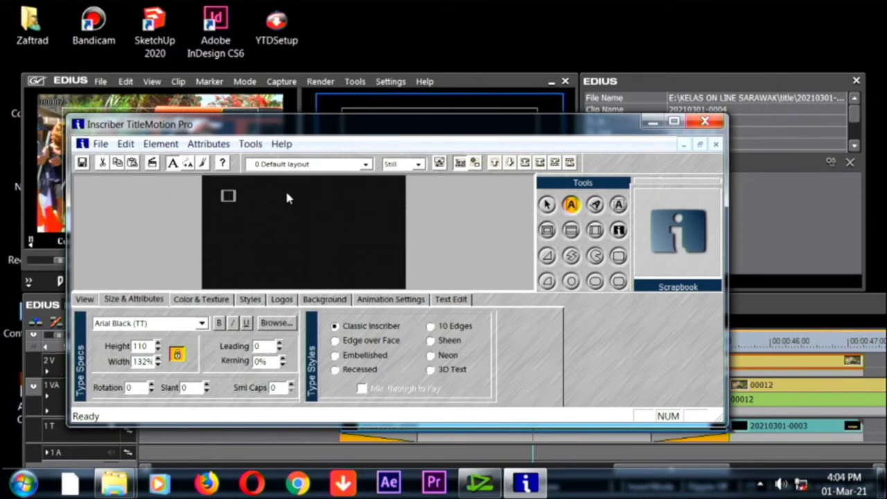
click(366, 164)
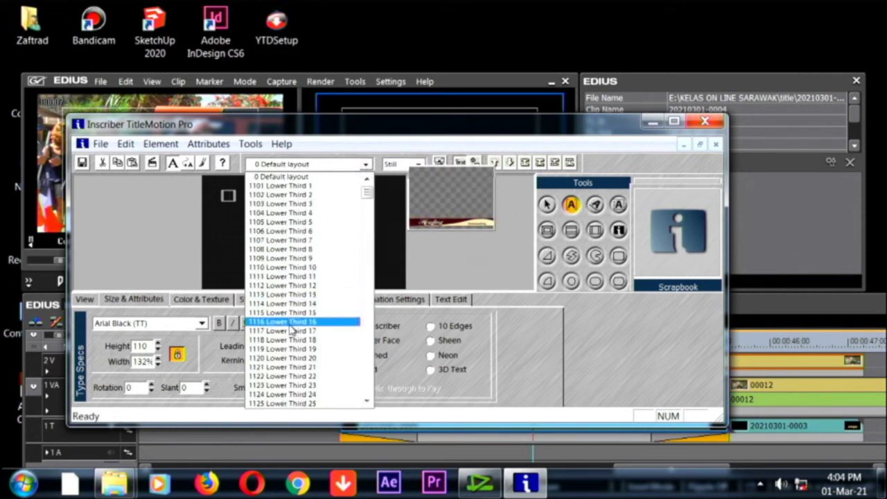
click(280, 286)
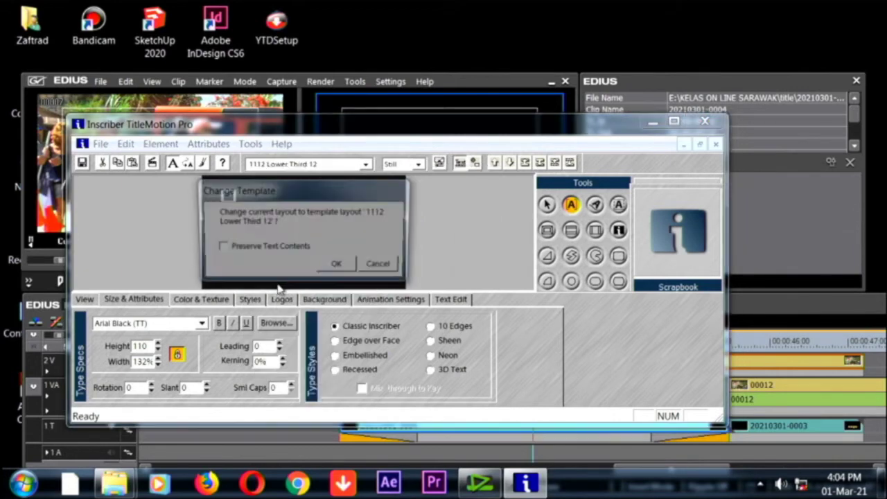
click(341, 267)
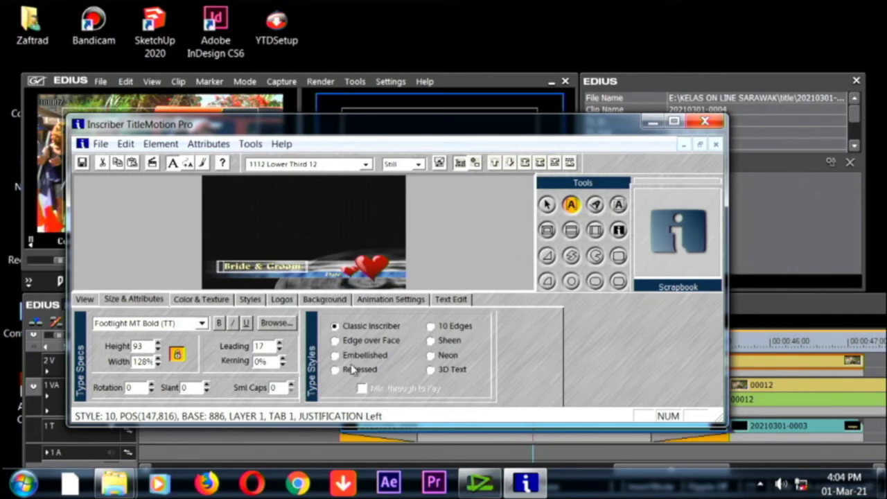
double_click(319, 425)
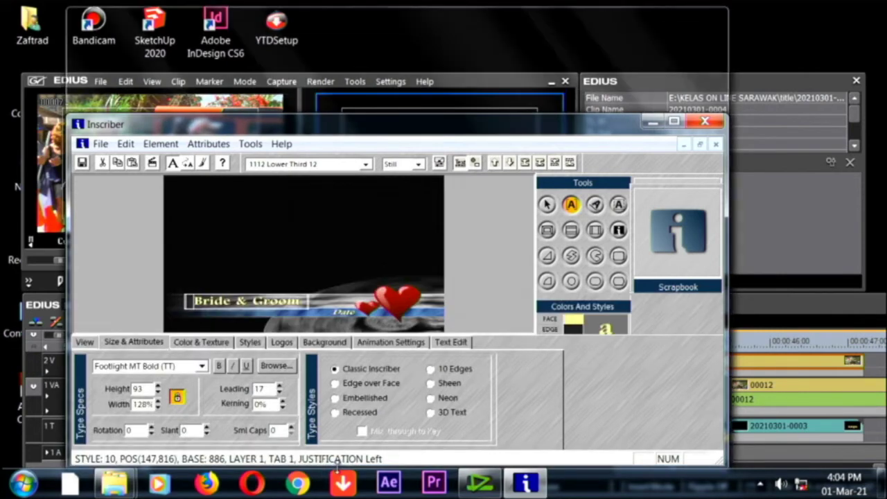
Step: Replace the "Bride & Groom" text of the lower third with "kawin la... apa lagi.."
drag(287, 279, 109, 281)
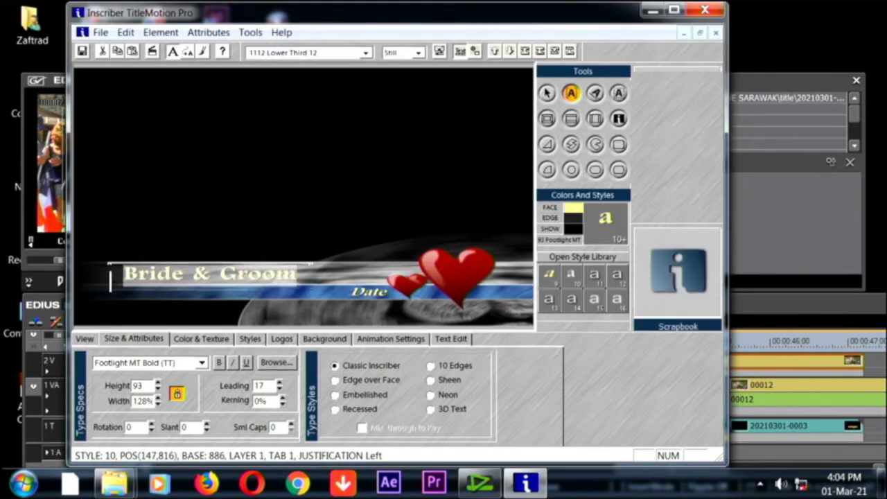
text(k)
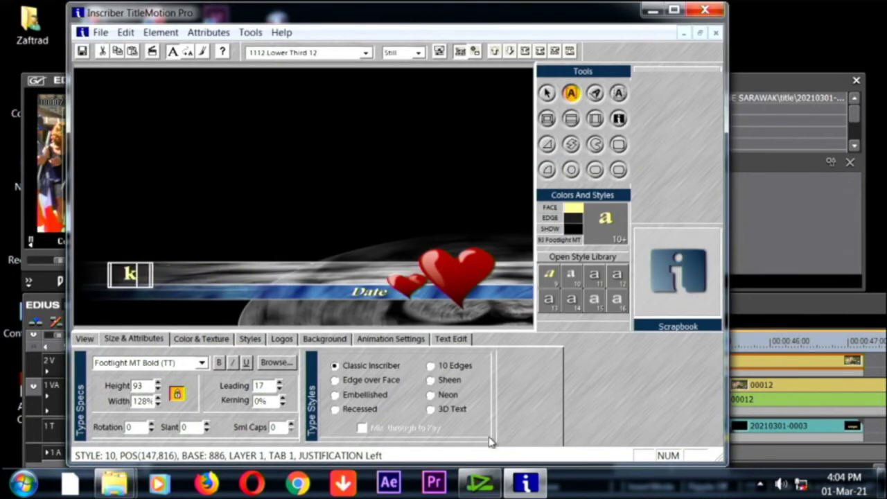
text(awin la)
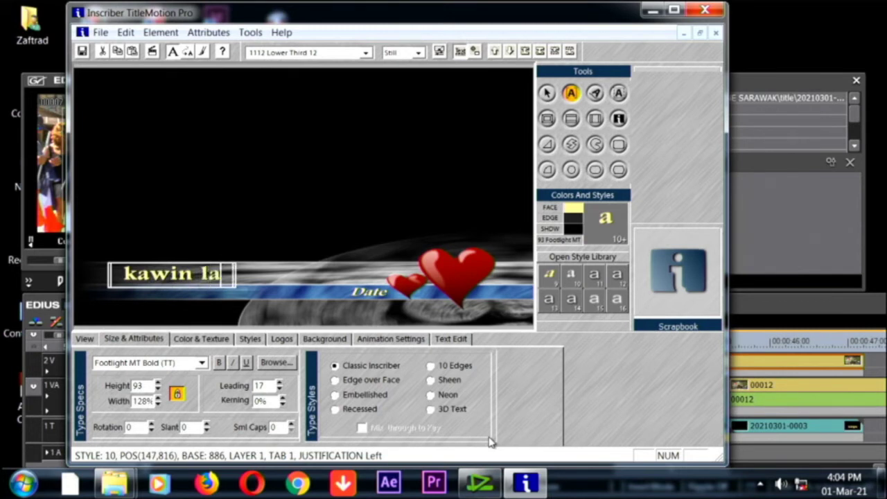
text(... apa)
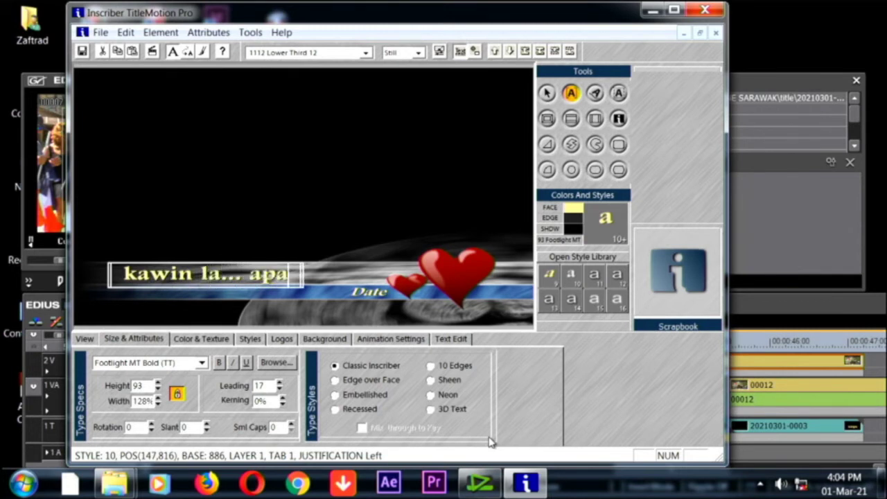
text( lagi)
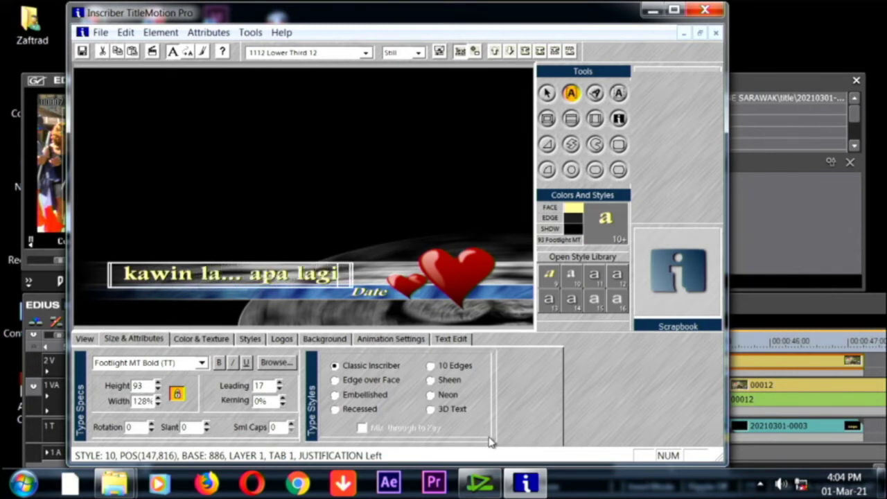
text(..)
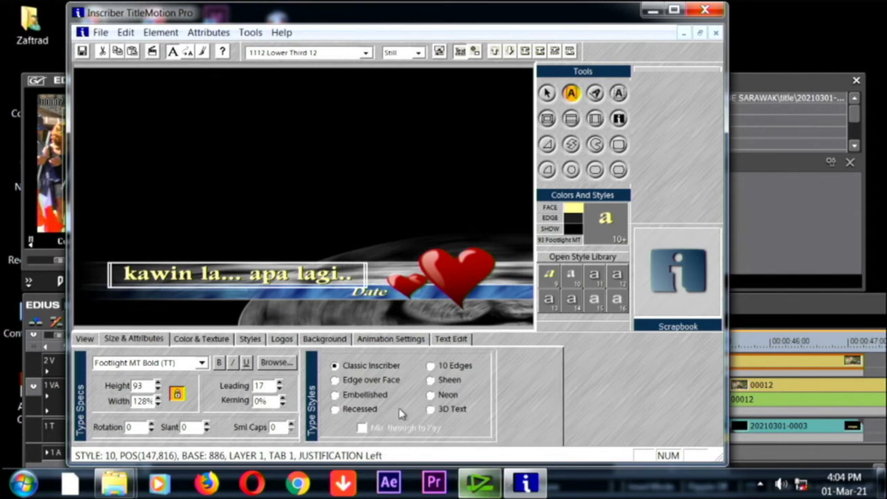
Step: Replace the "Date" text on the lower third's blue bar with "2025"
click(374, 294)
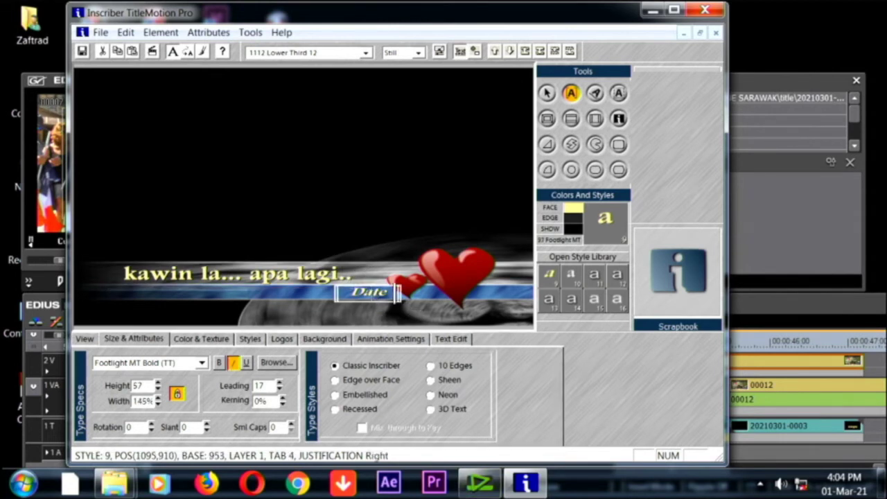
double_click(364, 292)
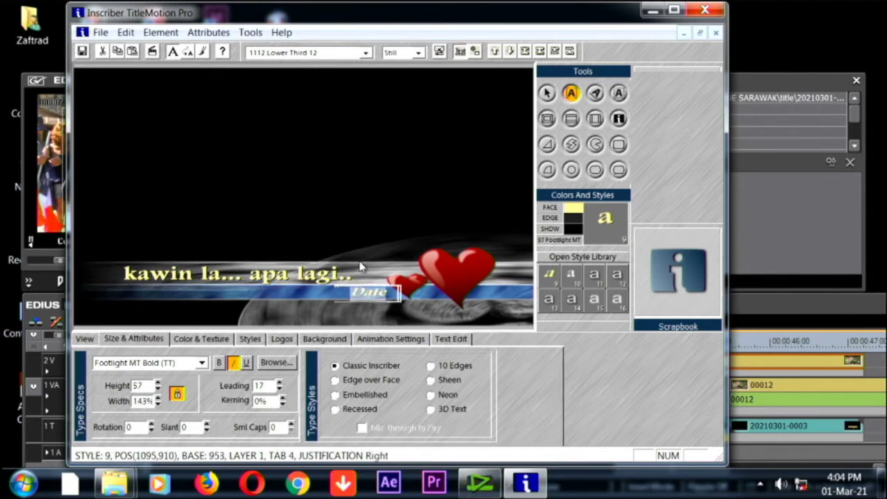
text(2023)
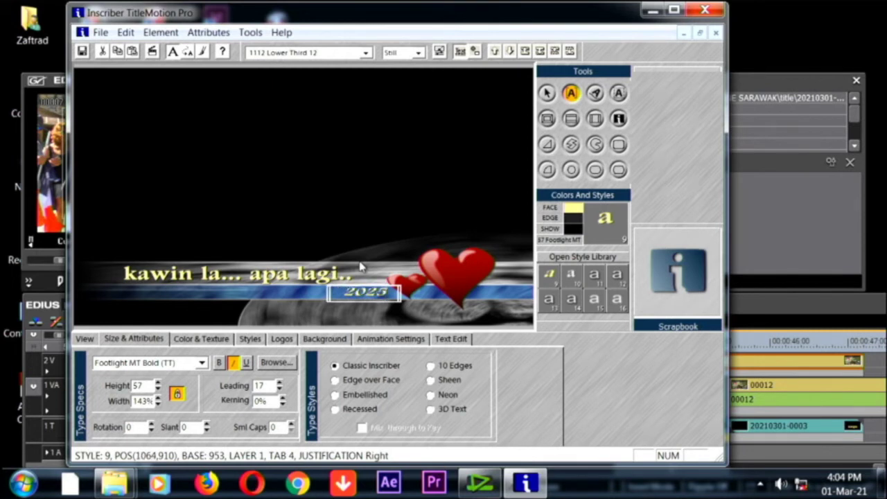
Step: Delete the small heart and the grey arc graphic from the lower third, and close the title with its changes saved
click(281, 339)
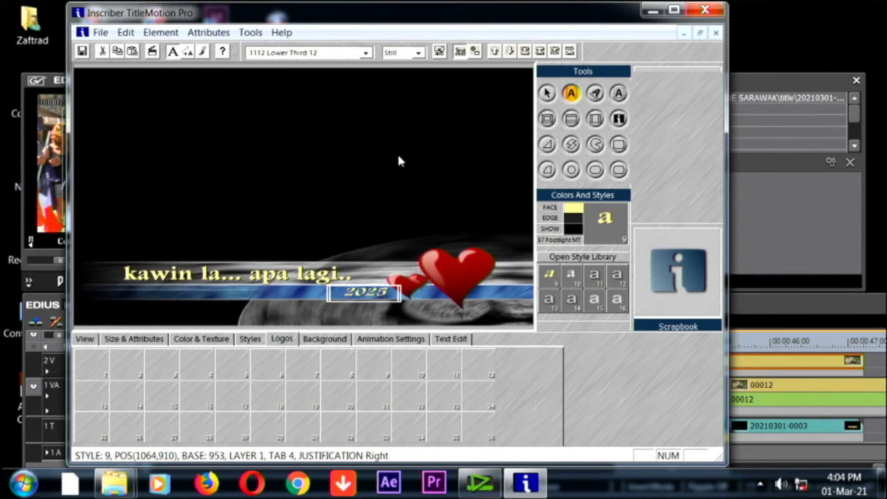
click(475, 54)
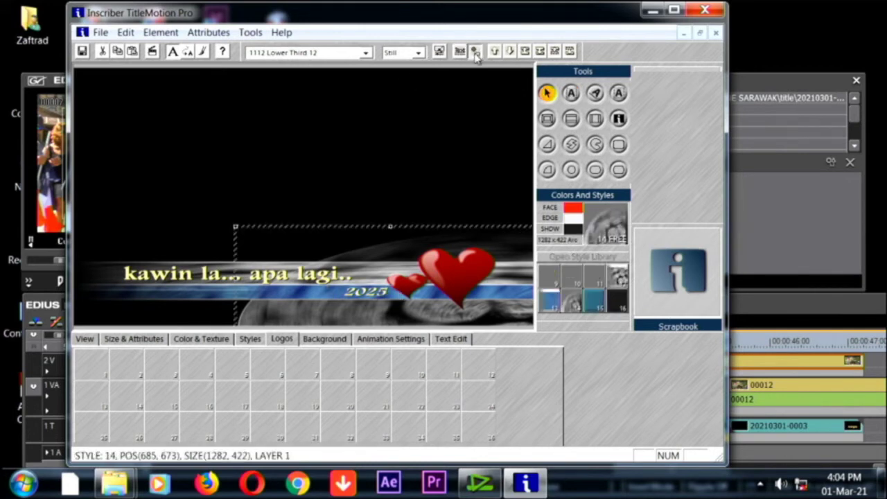
drag(401, 280, 371, 186)
drag(423, 299, 173, 205)
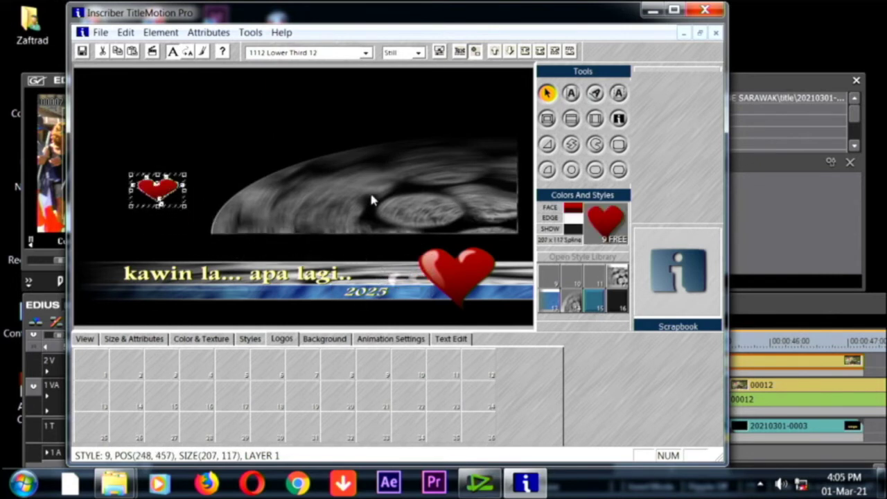
click(372, 200)
click(156, 193)
key(Delete)
click(287, 208)
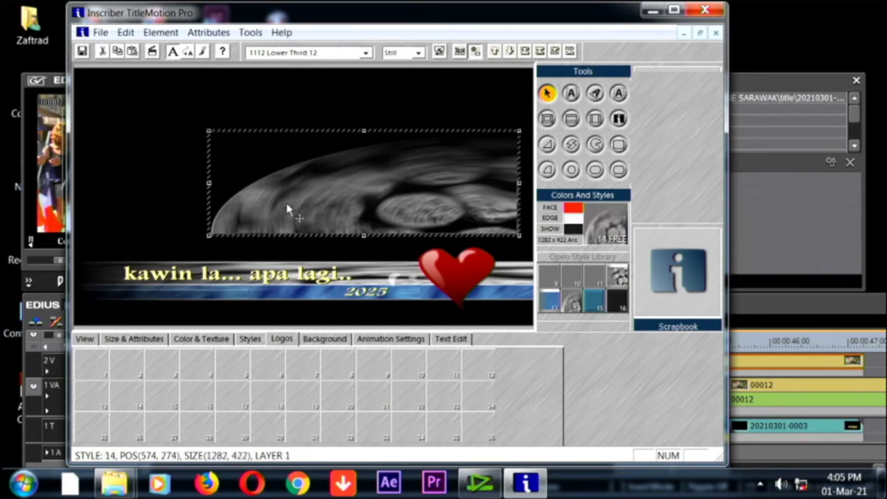
click(282, 219)
key(Delete)
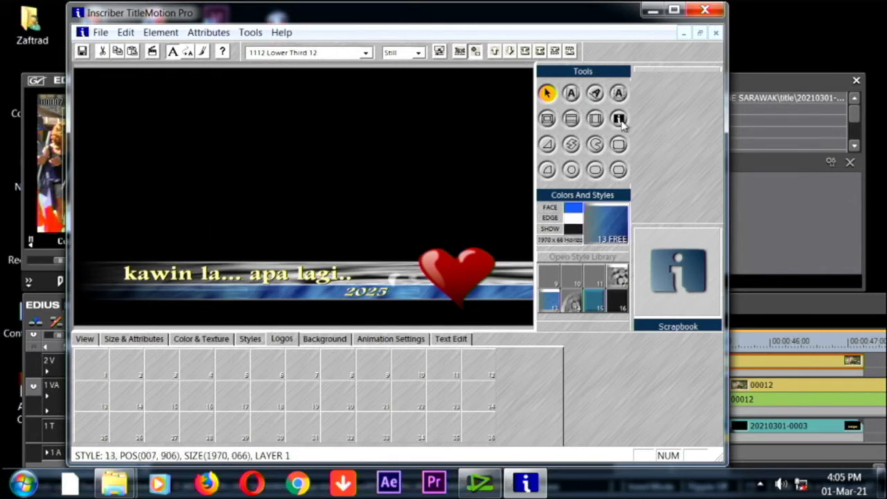
click(706, 10)
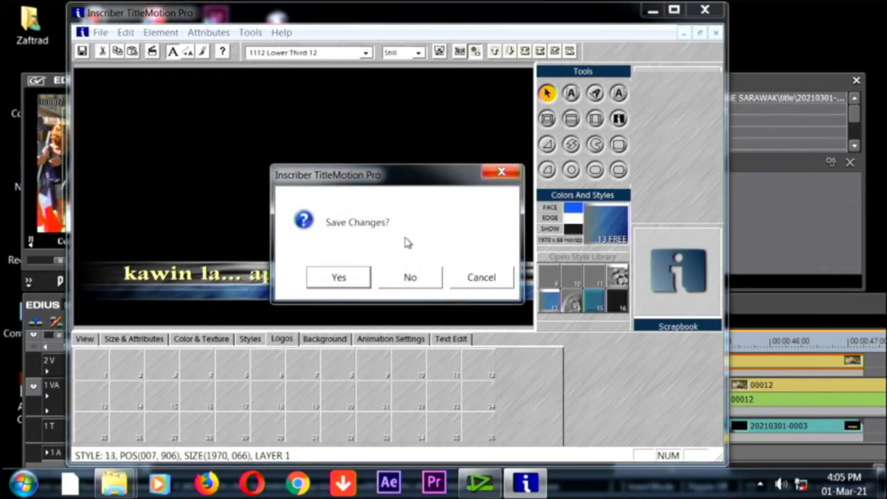
click(338, 278)
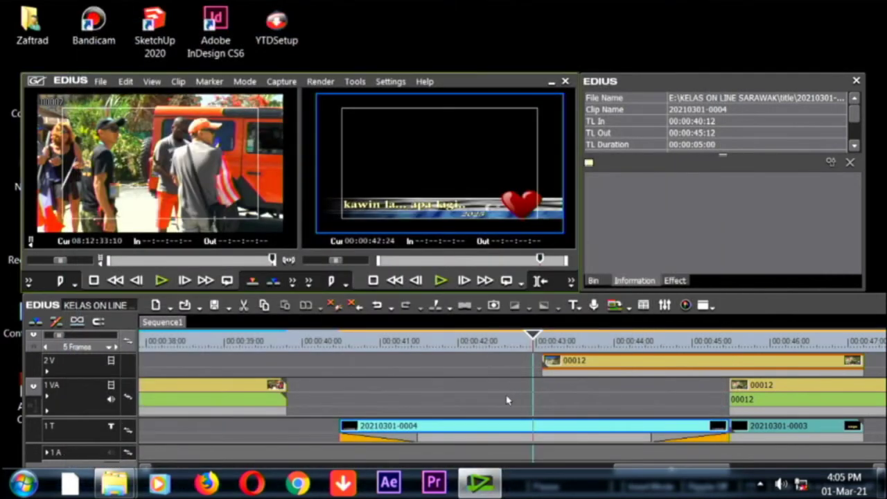
Step: Move the new title clip on the T1 track to start at 00:00:39:23 and place clip 00007 beneath it on 1 VA
drag(534, 341, 482, 383)
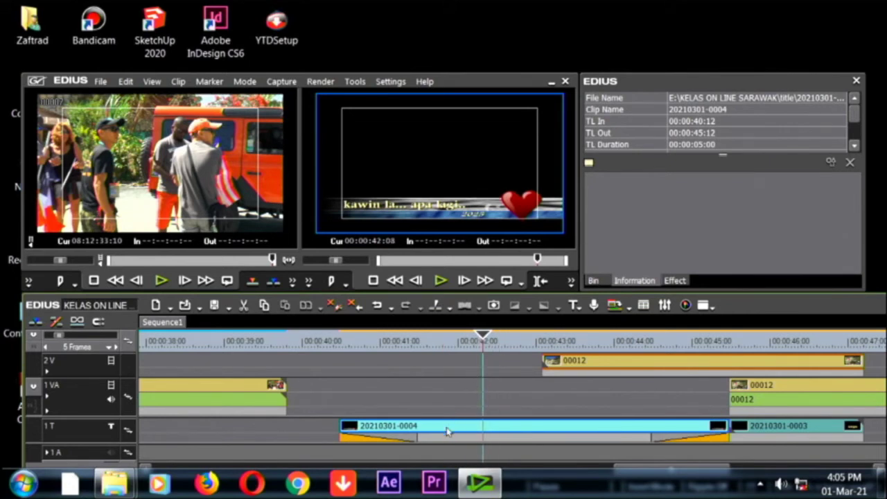
click(413, 437)
drag(414, 437, 371, 437)
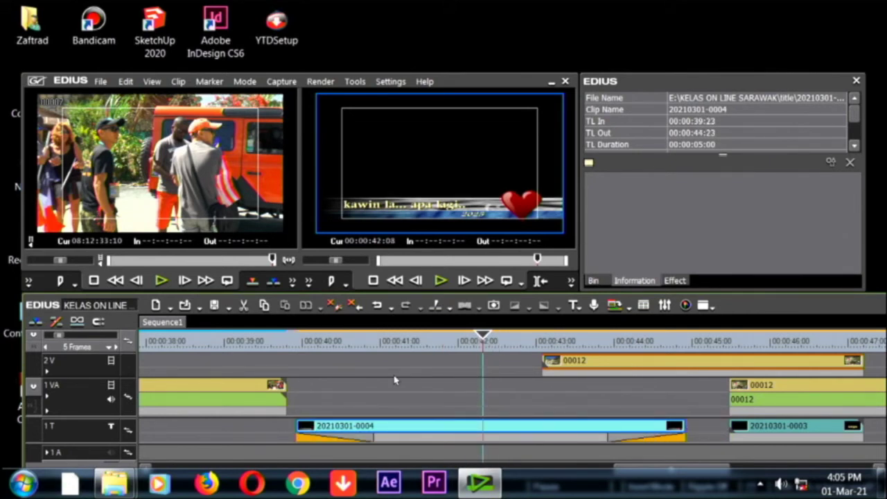
drag(265, 281, 316, 395)
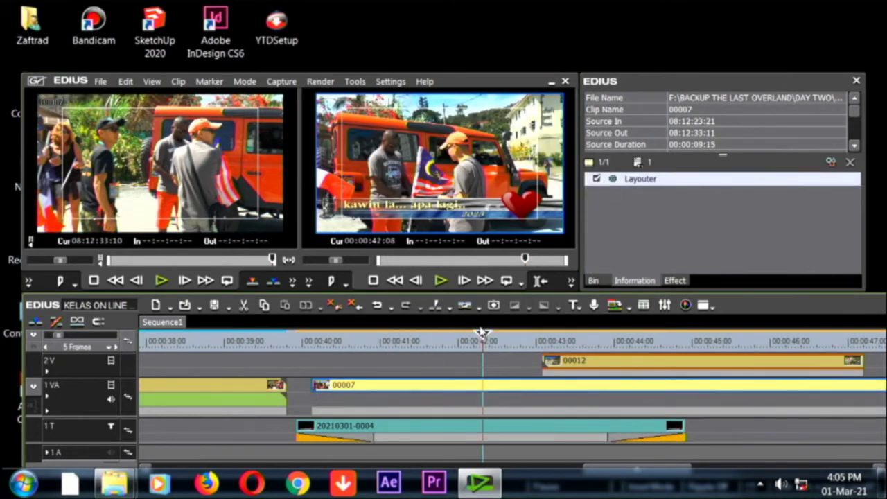
Step: Play back the lower third over clip 00007 from 00:00:40:19 in full screen
click(364, 342)
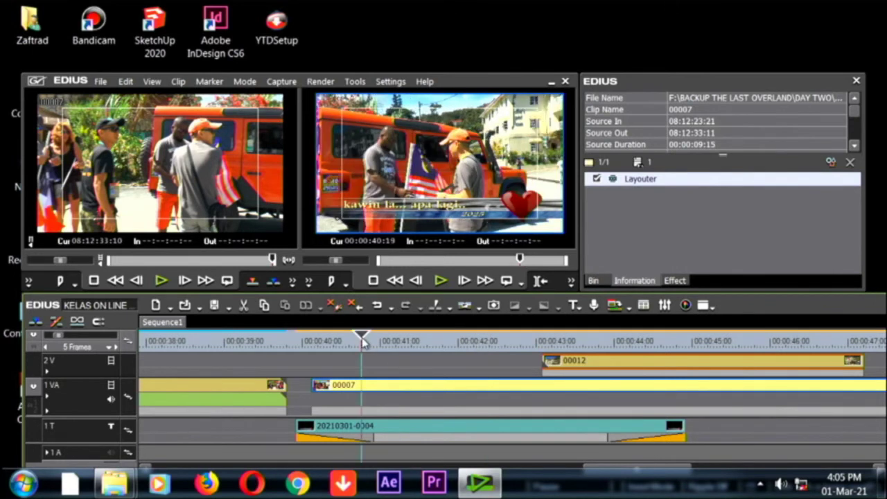
double_click(435, 180)
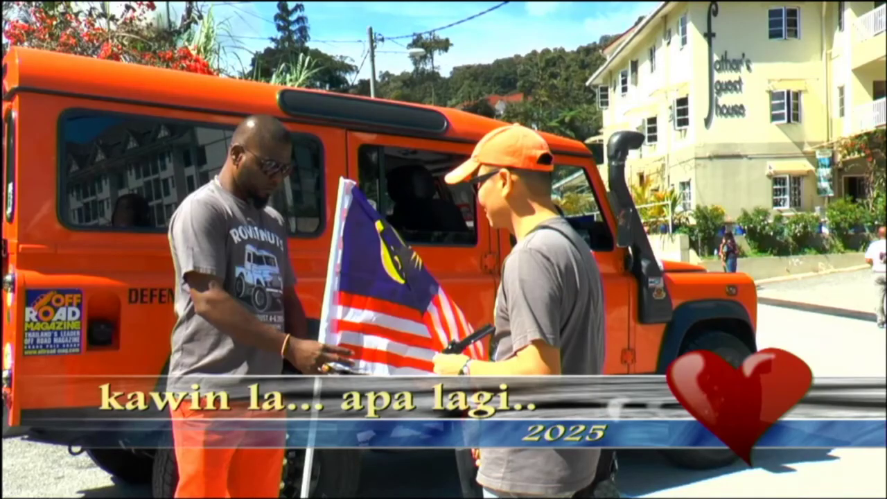
key(space)
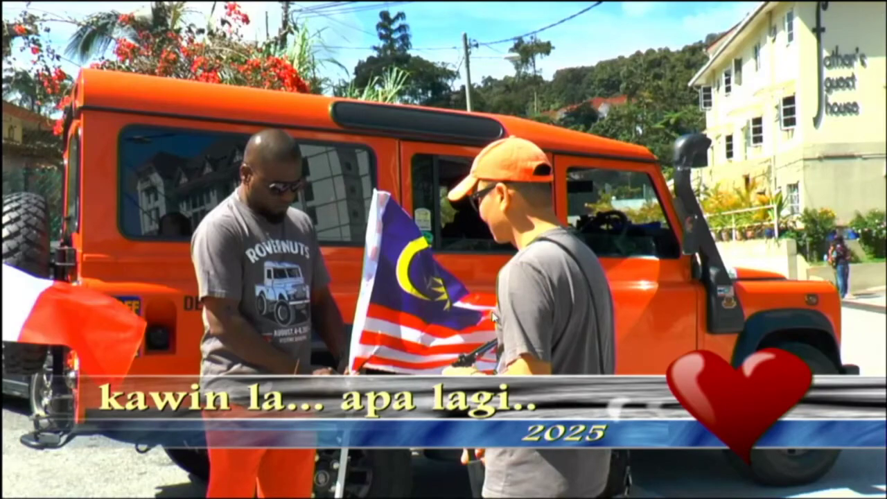
key(Escape)
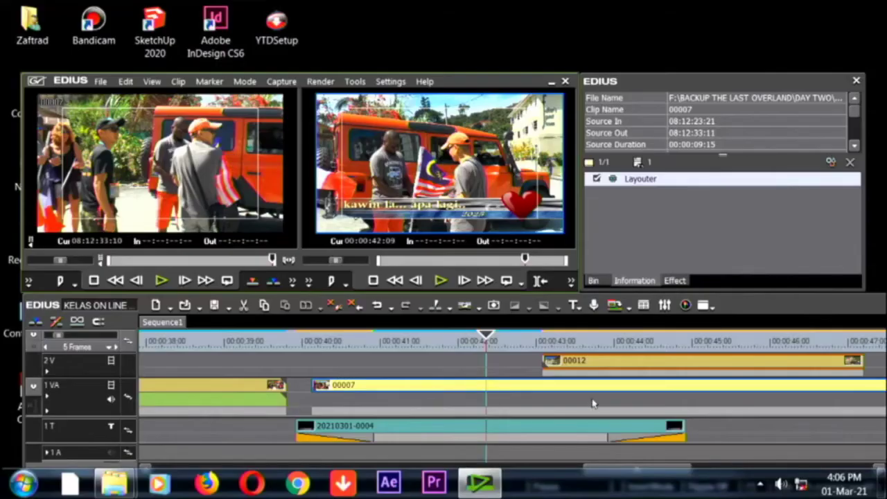
Step: Reopen the lower-third title on the T1 track for editing, and narrow and reposition its editor window
double_click(477, 433)
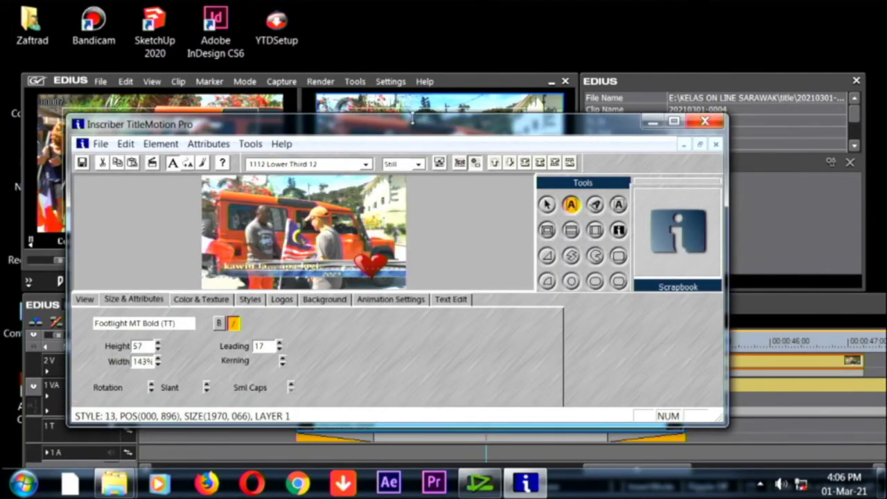
drag(413, 119, 410, 71)
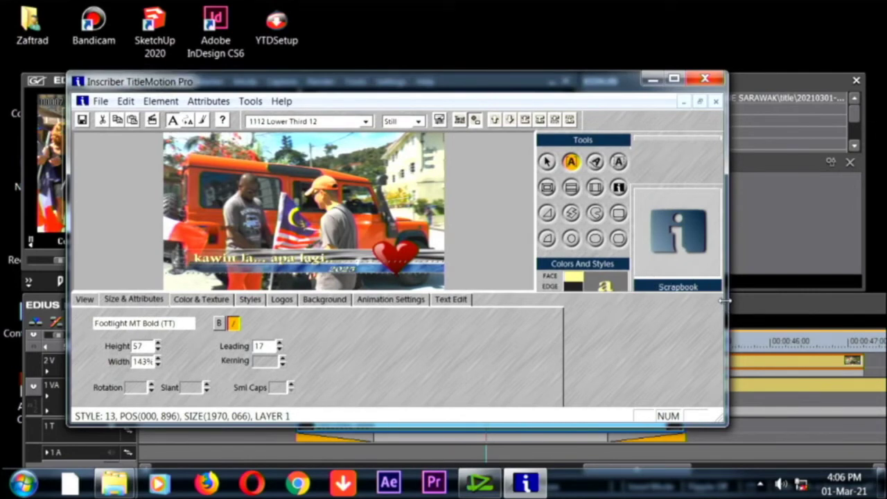
drag(721, 301, 485, 301)
drag(349, 86, 538, 107)
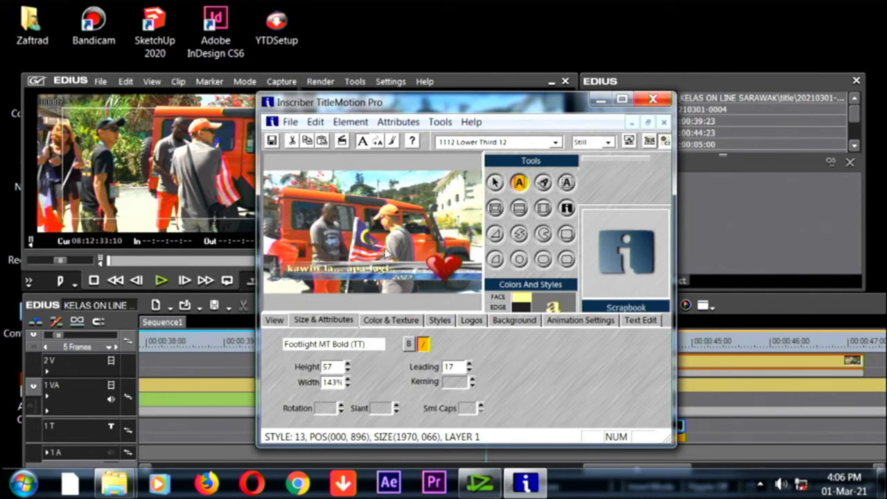
Step: Try adding a blue horizontal panel about 1222 by 217 above the lower third, and delete it again
click(497, 183)
click(518, 183)
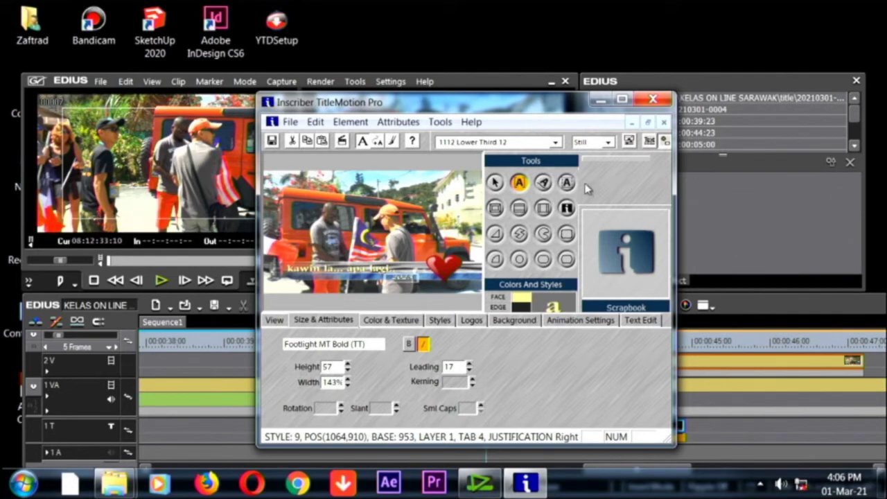
click(519, 207)
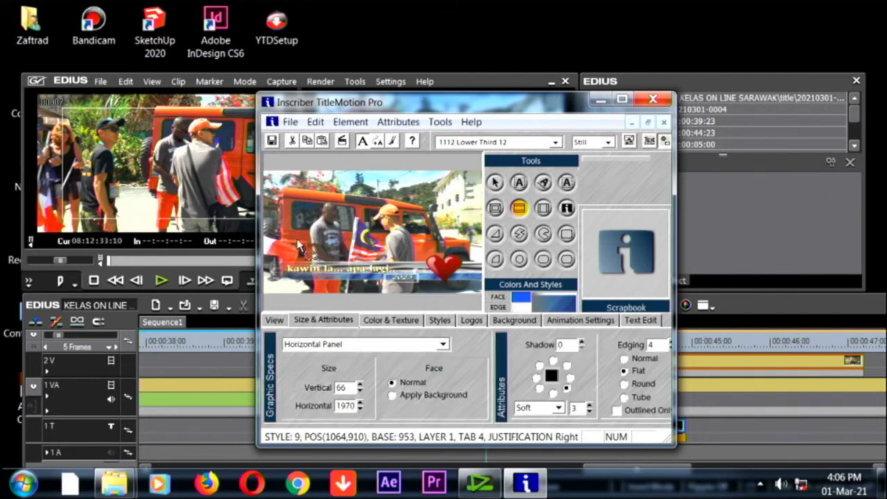
click(430, 263)
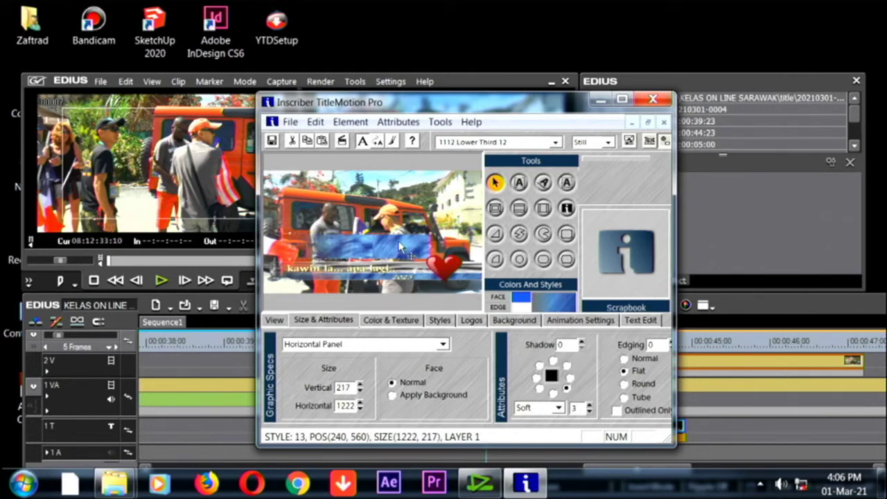
key(Delete)
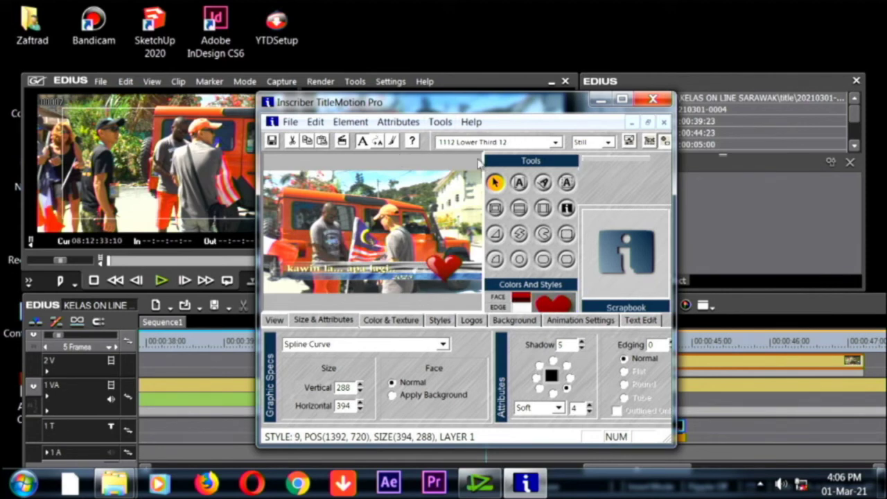
Step: Change the title's layout to the template 1247 Lower Third 147 without preserving the text contents
click(555, 144)
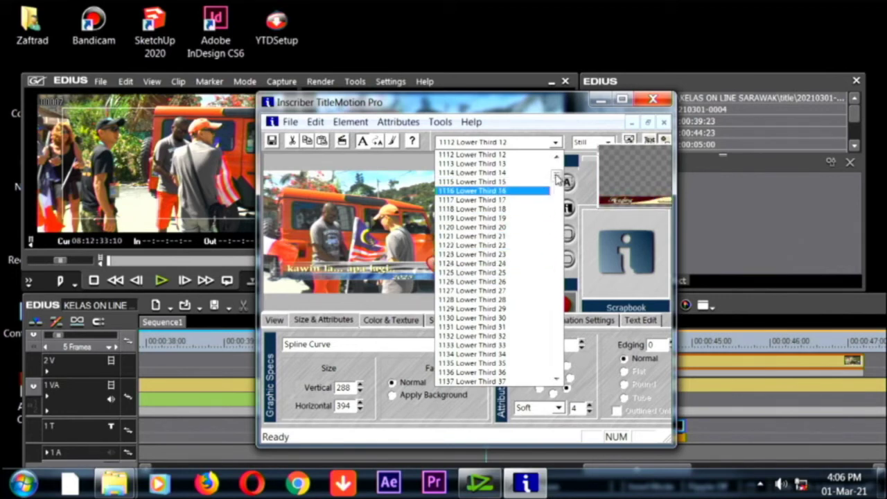
drag(556, 178, 558, 266)
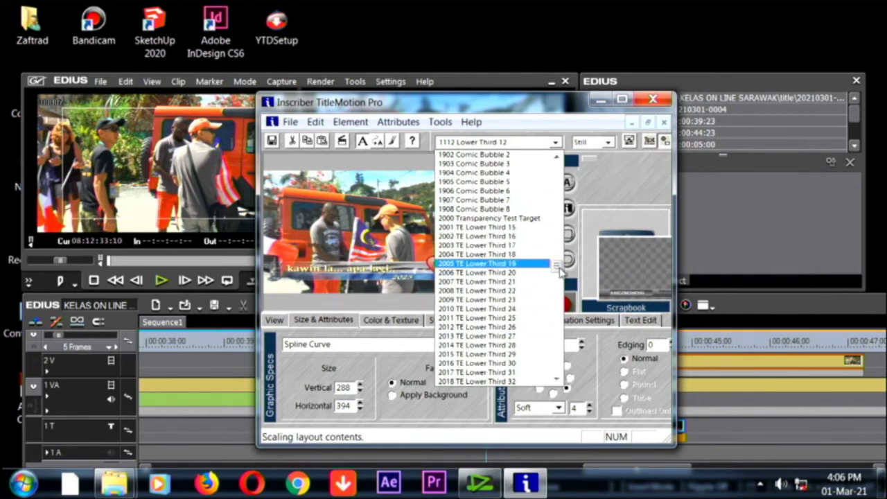
drag(560, 271, 559, 242)
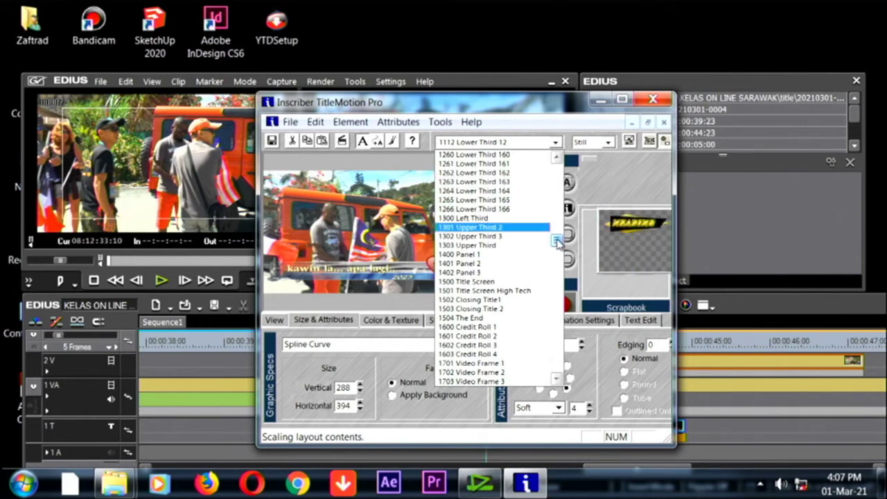
drag(557, 240, 560, 236)
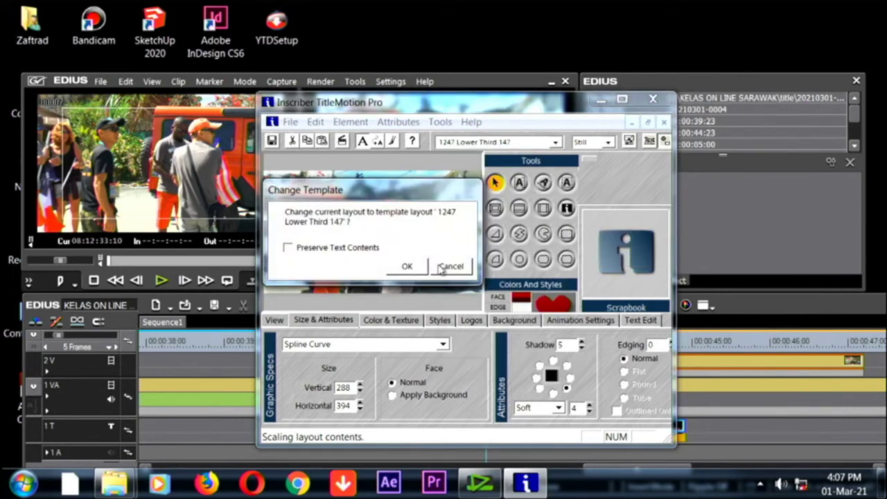
click(407, 266)
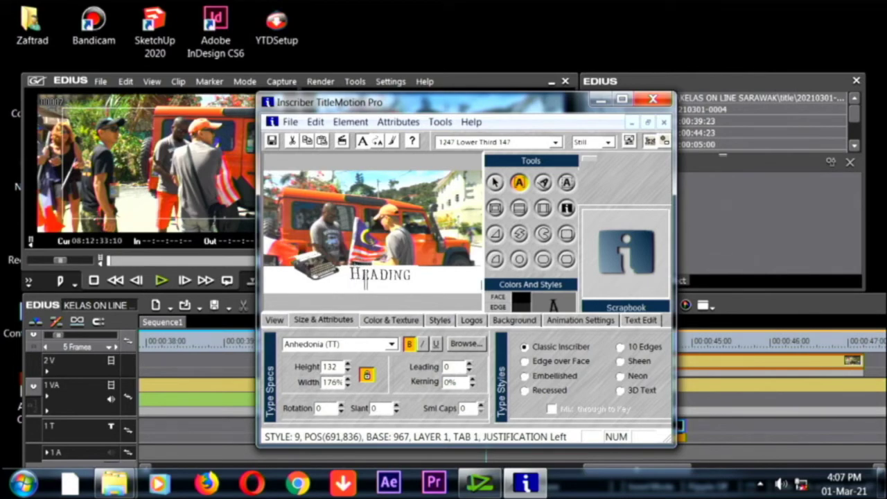
Step: Look through the other layout templates without applying one, and close the title with its changes saved
click(396, 275)
click(557, 143)
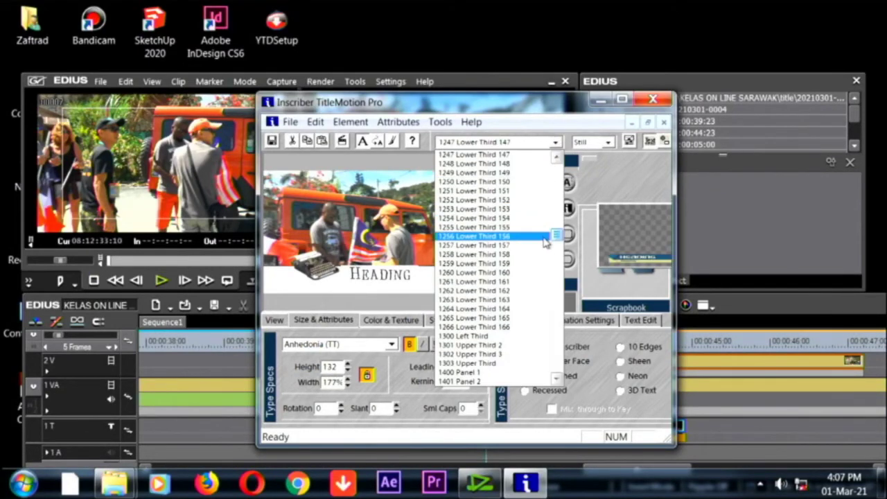
mouse_move(555, 235)
mouse_down()
mouse_move(567, 393)
mouse_move(557, 274)
mouse_move(560, 367)
mouse_move(542, 276)
mouse_move(536, 173)
mouse_move(558, 234)
mouse_up()
click(649, 106)
click(648, 101)
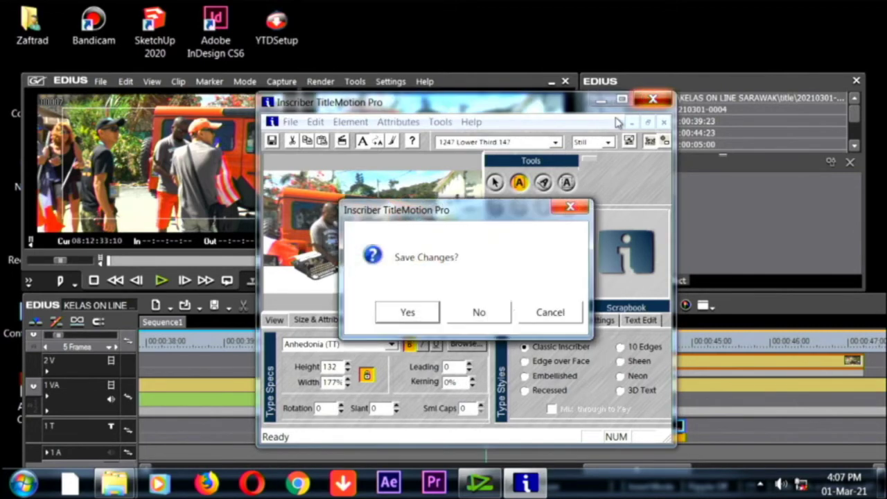
click(413, 315)
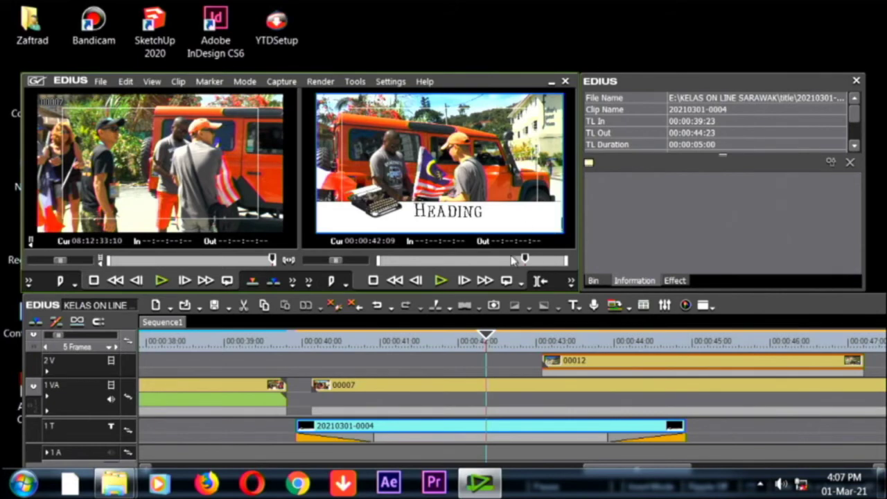
Step: Create a new title on the T1 track at 00:00:34:15 and enter the teacher's name as its text
drag(344, 350, 194, 404)
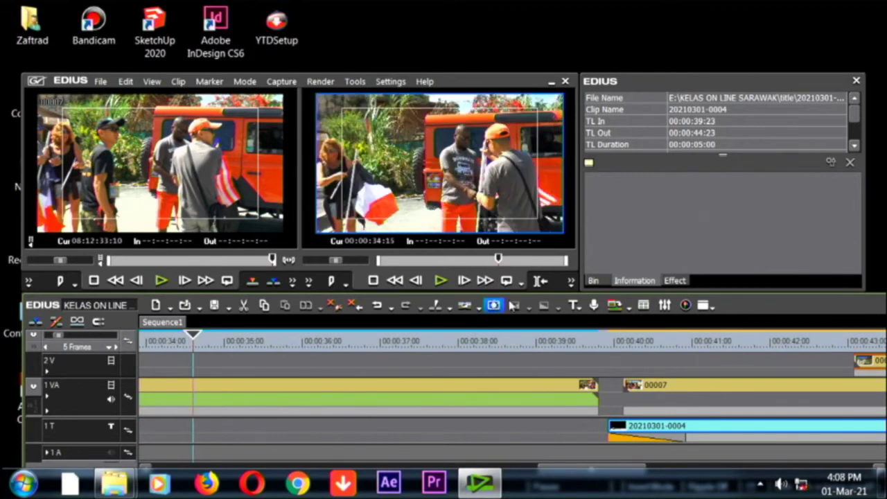
click(574, 307)
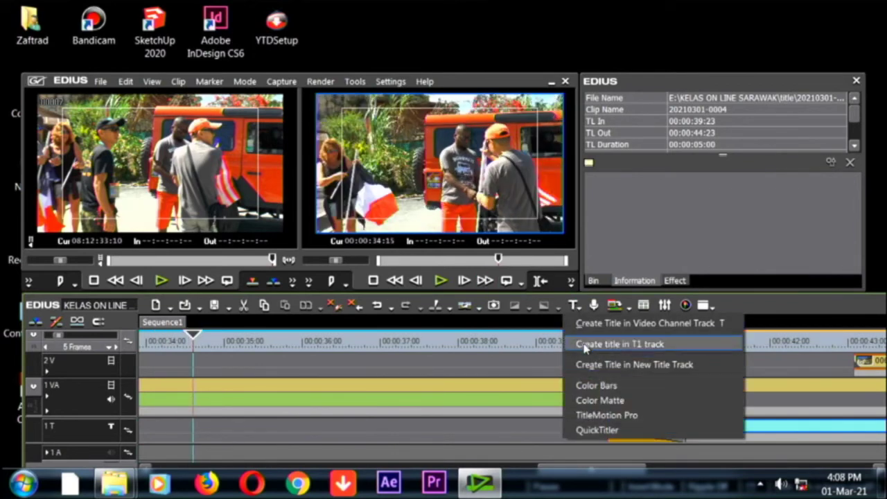
click(588, 346)
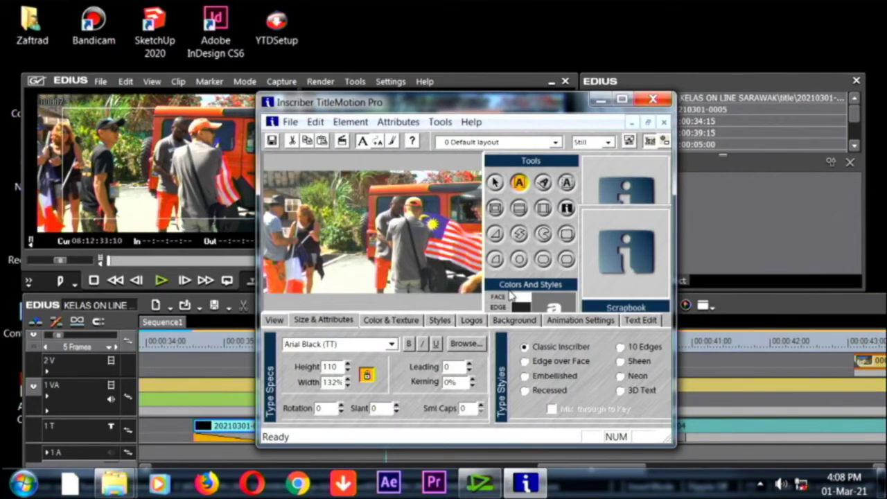
key(Return)
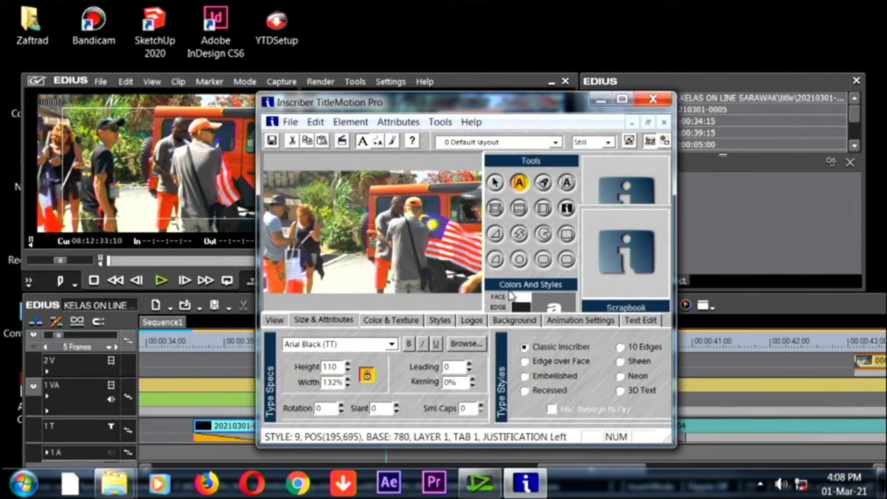
text(CEGO SHARIF)
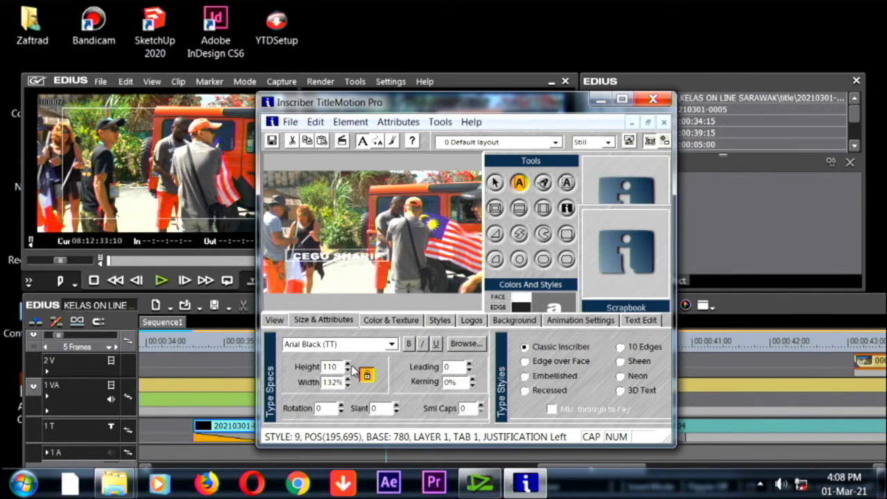
Step: Set the name text's height to 200
click(348, 365)
click(348, 365)
click(348, 364)
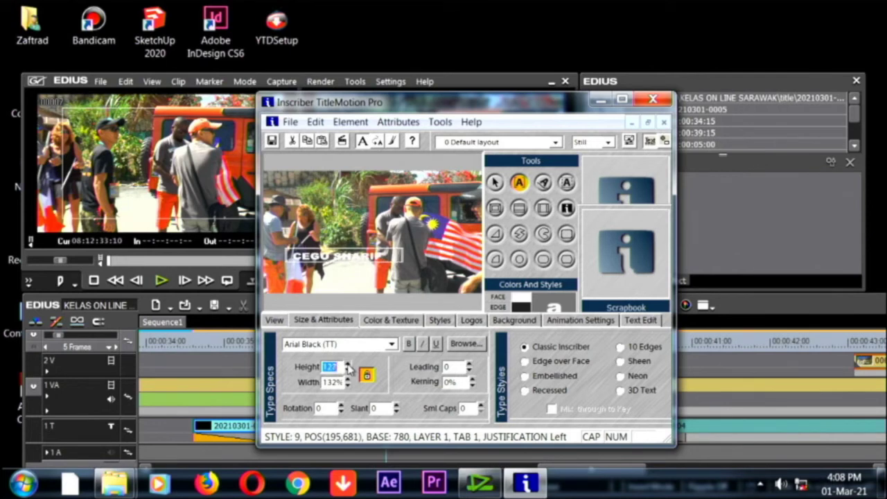
click(348, 365)
click(348, 365)
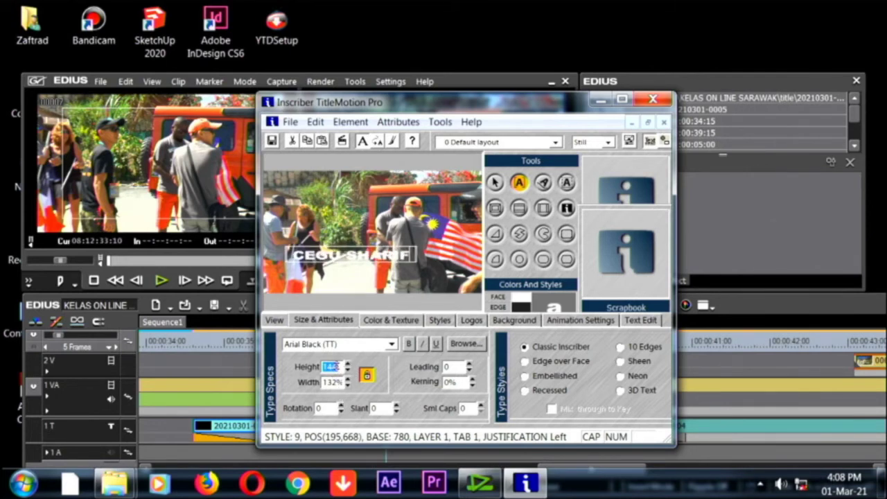
text(200)
key(Return)
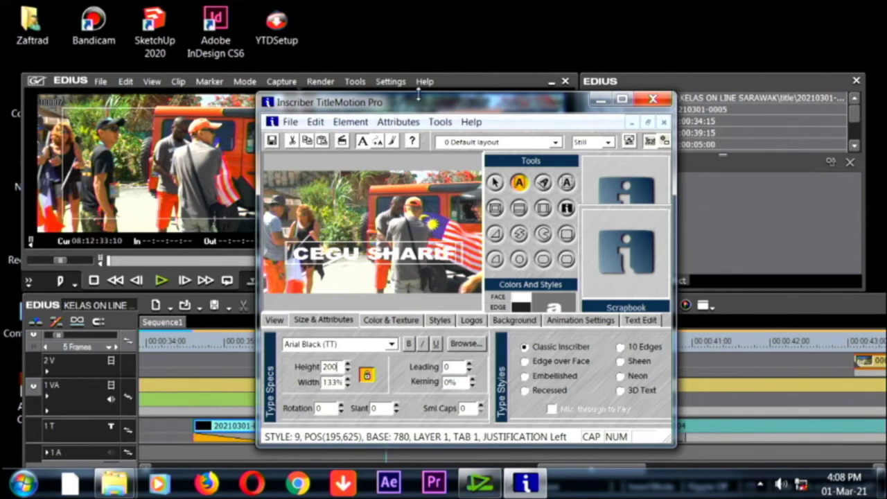
Step: Enlarge the title editor window and examine the available typefaces in the Font Browser and the font list
drag(410, 108, 384, 75)
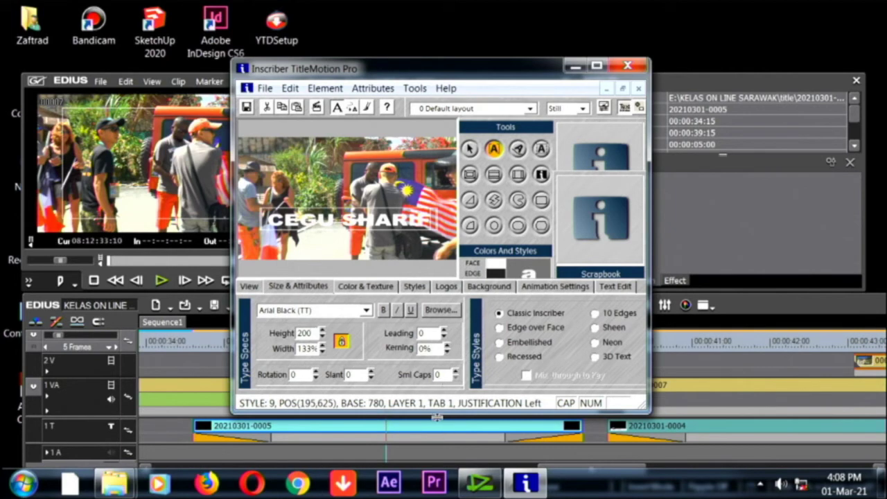
drag(436, 414, 487, 467)
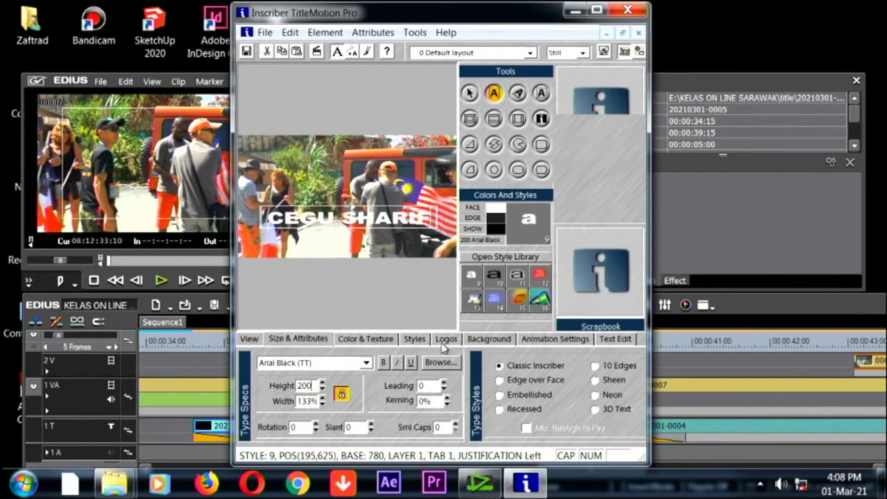
click(441, 364)
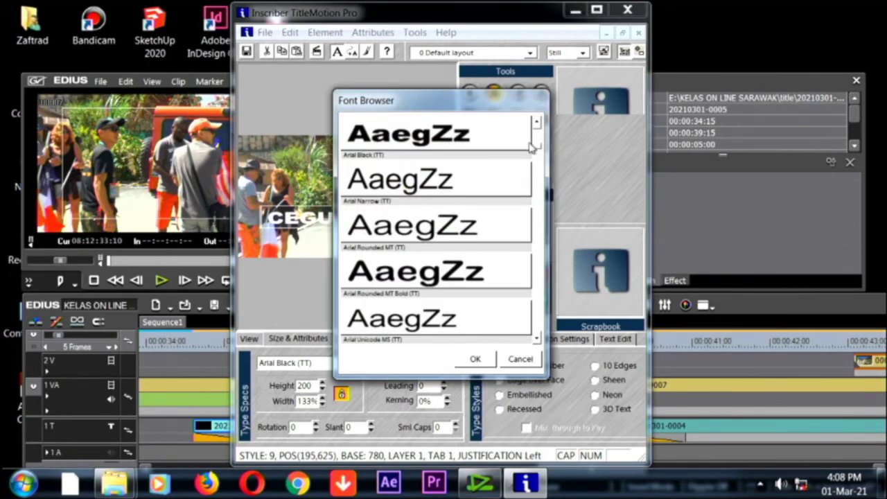
drag(542, 152, 550, 339)
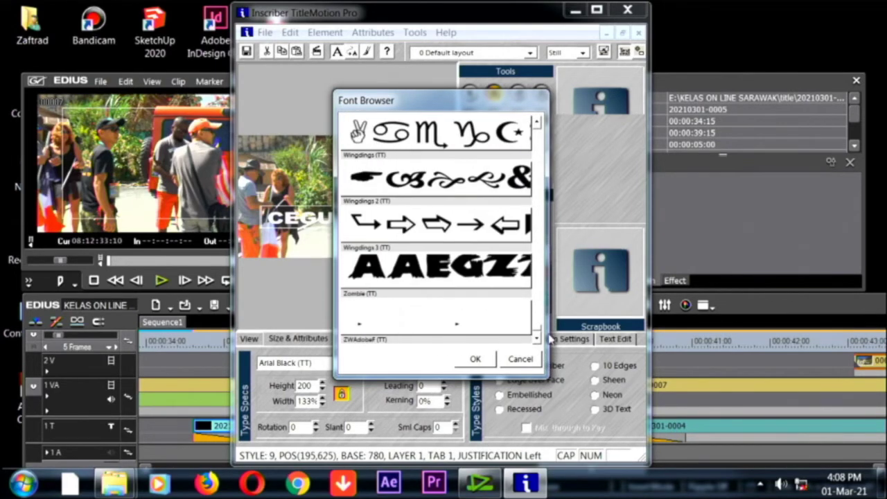
click(521, 360)
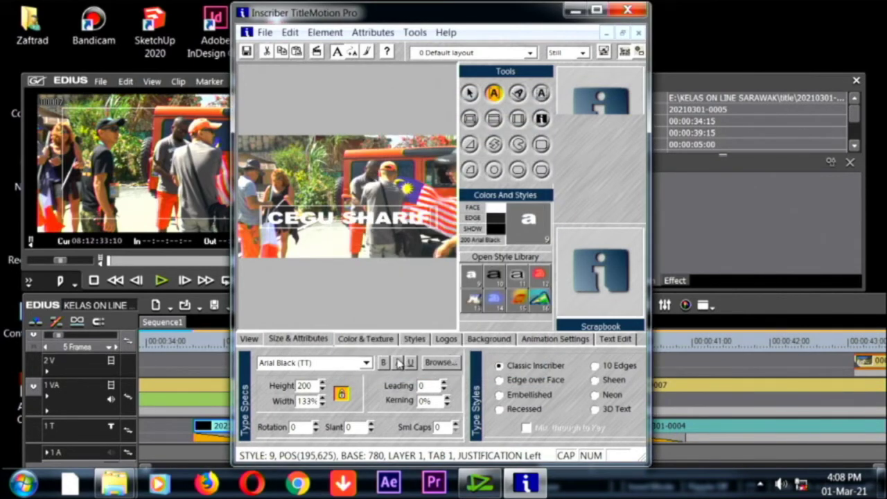
click(366, 363)
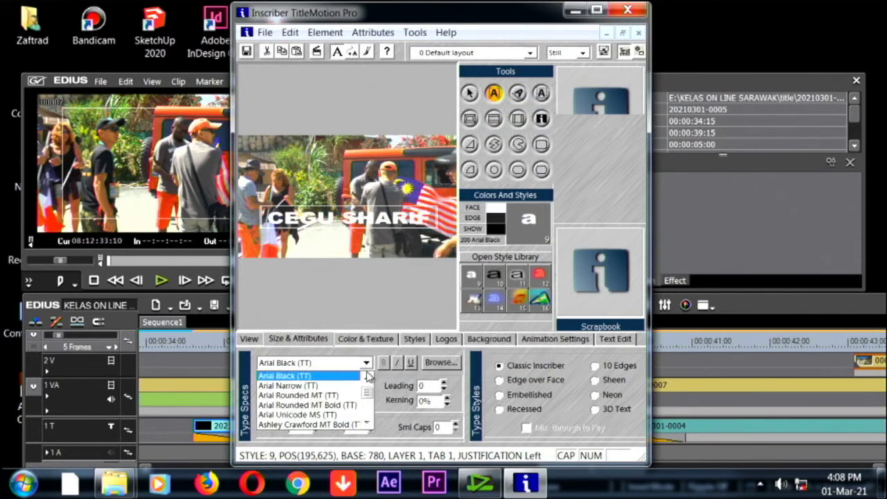
scroll(367, 392, down, 2)
drag(366, 392, 378, 447)
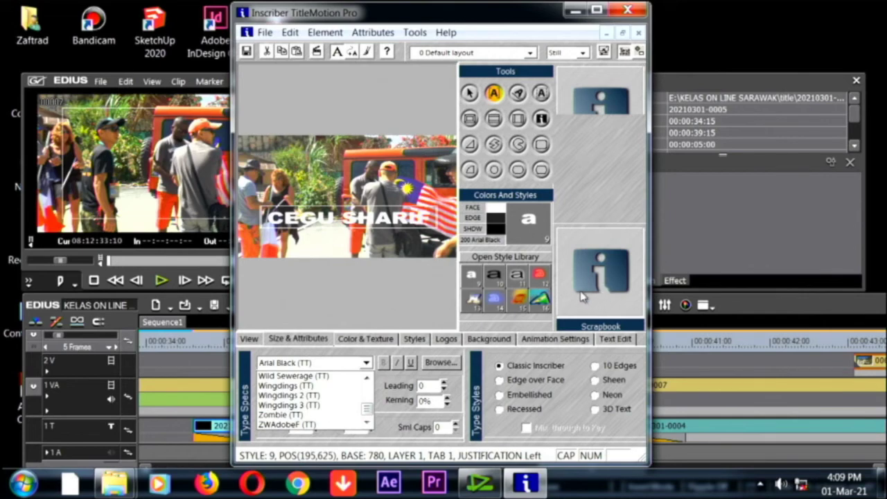
Step: Open the Style Library and examine the Classic Inscriber styles, previewing styles 11 - Kern and 16 and looking through the other previews
click(513, 258)
click(513, 258)
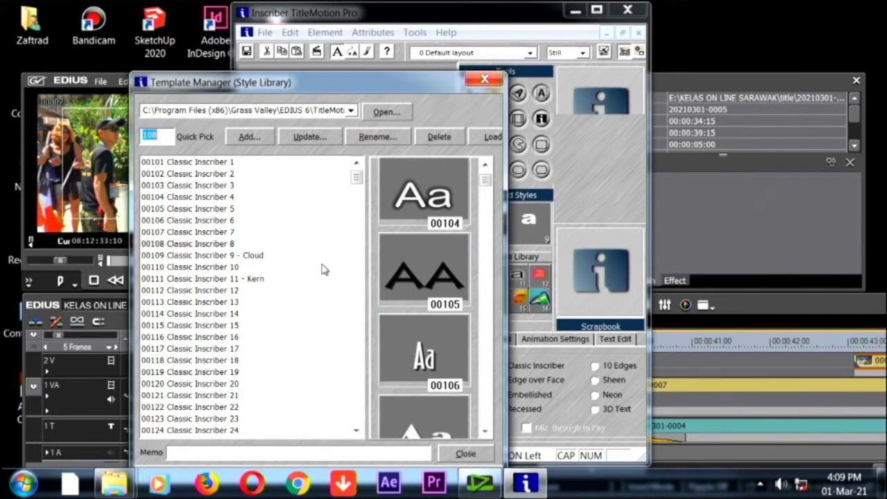
drag(358, 179, 338, 166)
click(200, 278)
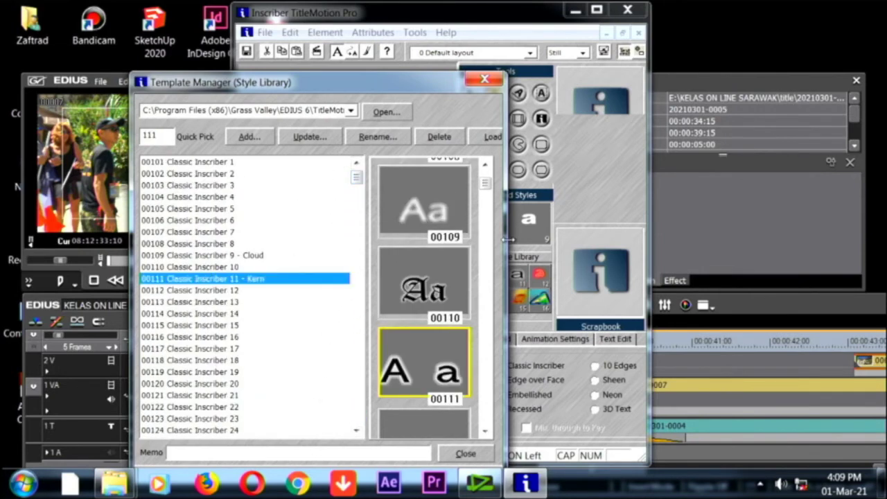
drag(485, 183, 506, 447)
drag(486, 418, 485, 173)
click(213, 338)
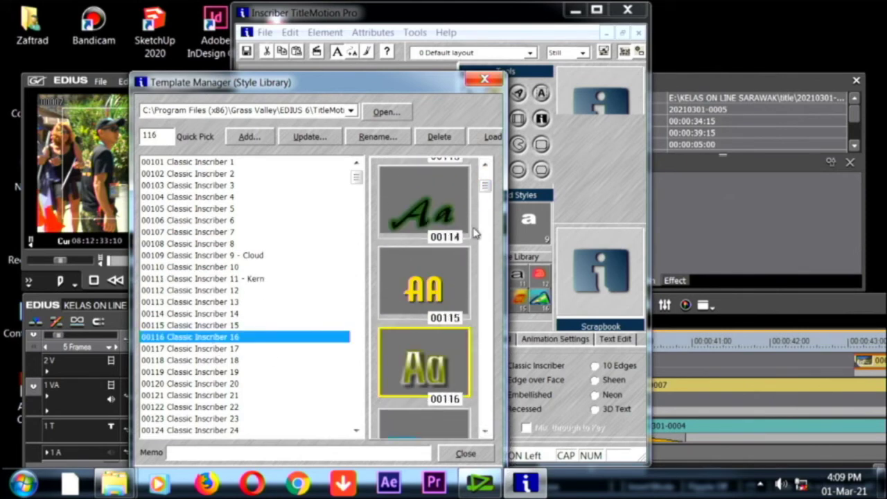
drag(486, 184, 508, 434)
drag(498, 470, 486, 365)
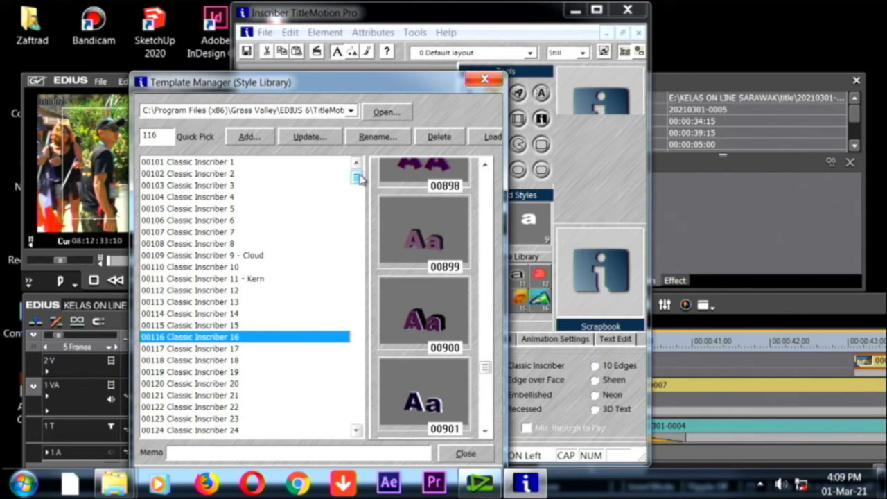
Step: Examine the 3d Text and Neon styles in the Style Library, then close it without loading a style
drag(356, 178, 347, 442)
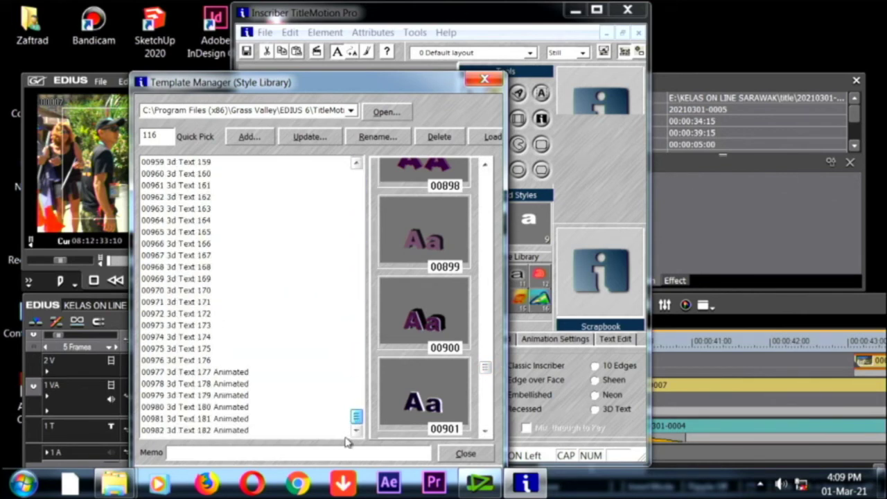
click(200, 337)
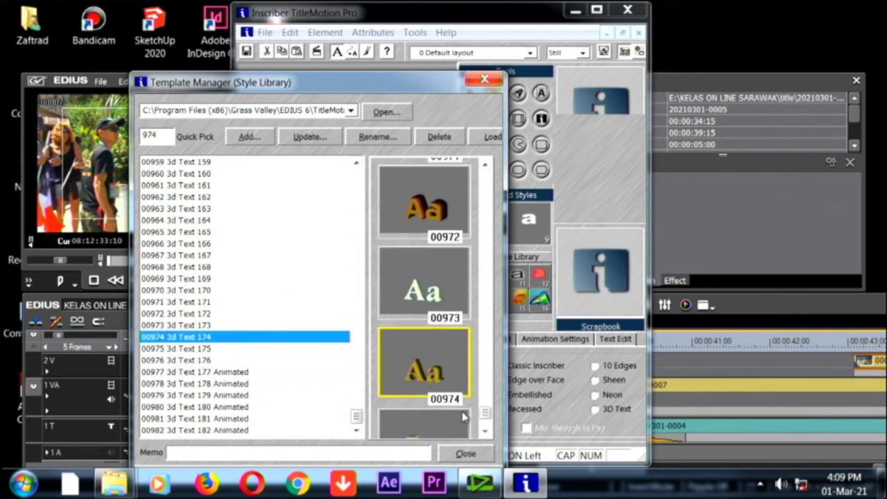
drag(485, 414, 489, 232)
click(181, 221)
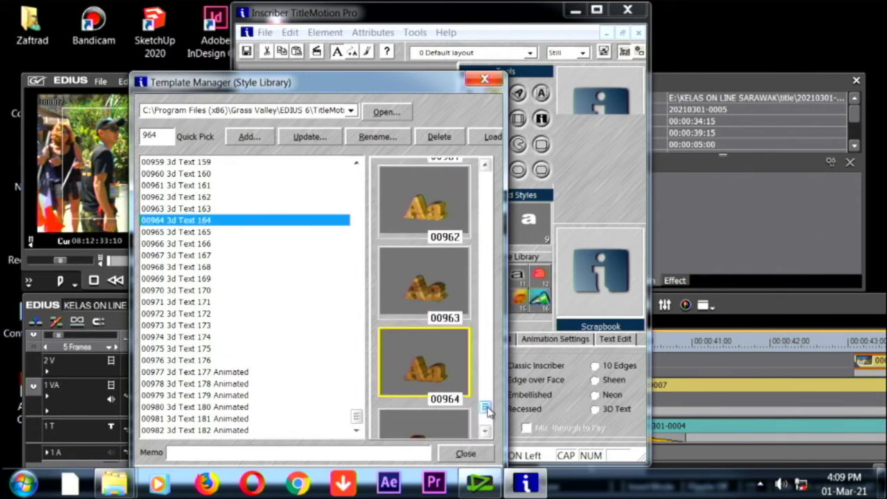
drag(486, 409, 506, 290)
drag(358, 417, 371, 257)
click(163, 278)
click(167, 233)
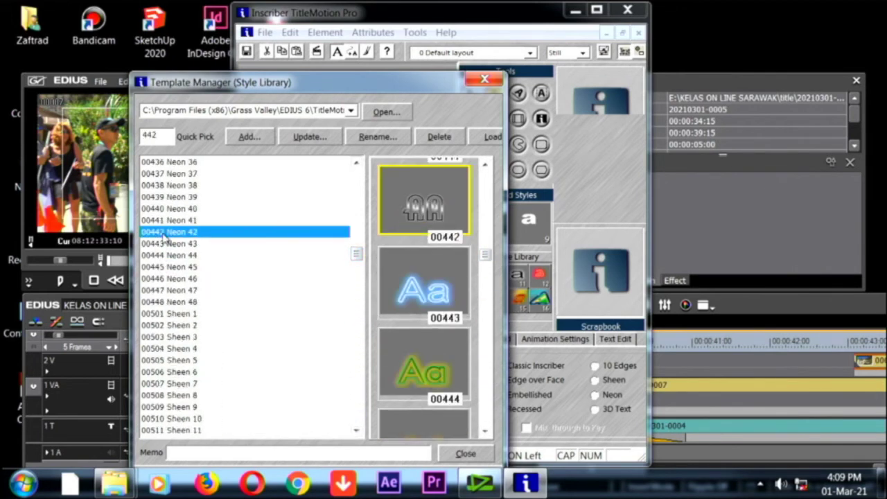
click(174, 175)
click(166, 233)
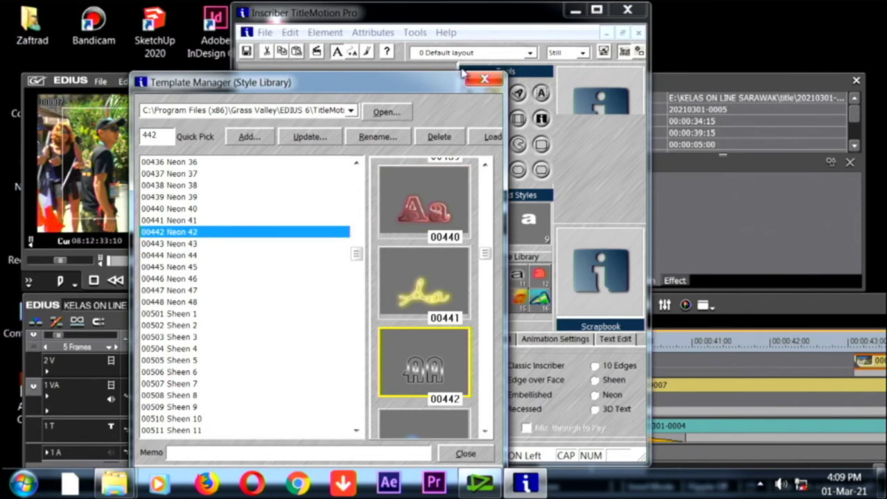
click(485, 78)
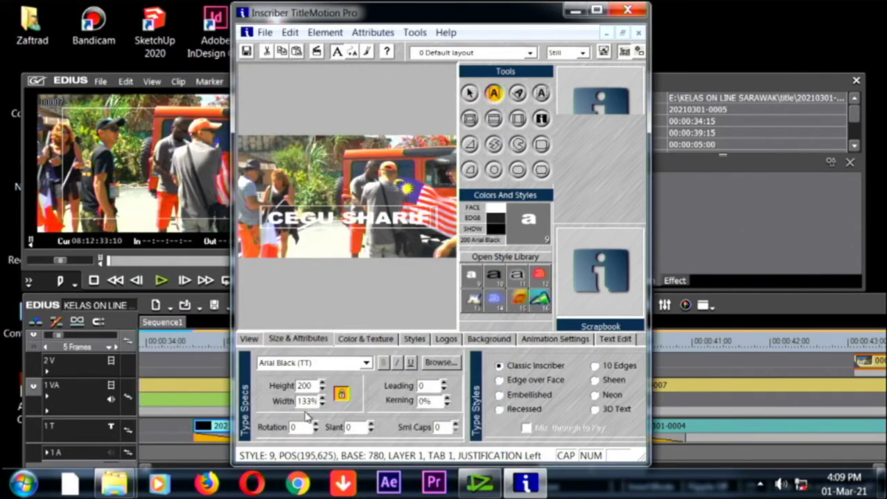
Step: Change the name text's font to Arial Rounded MT Bold using the Font Browser
click(452, 364)
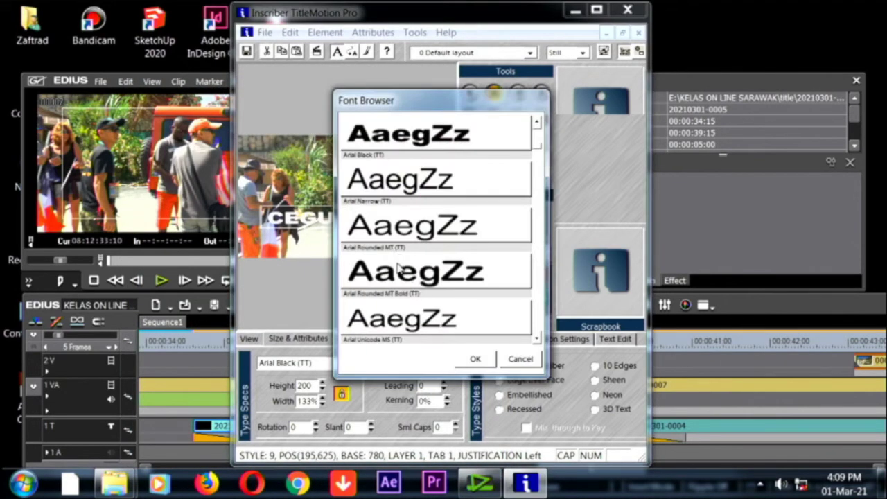
click(397, 266)
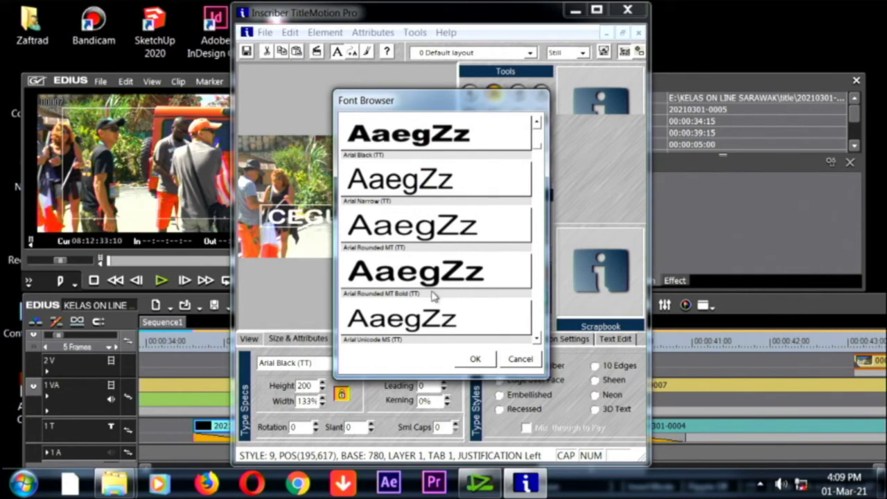
click(475, 359)
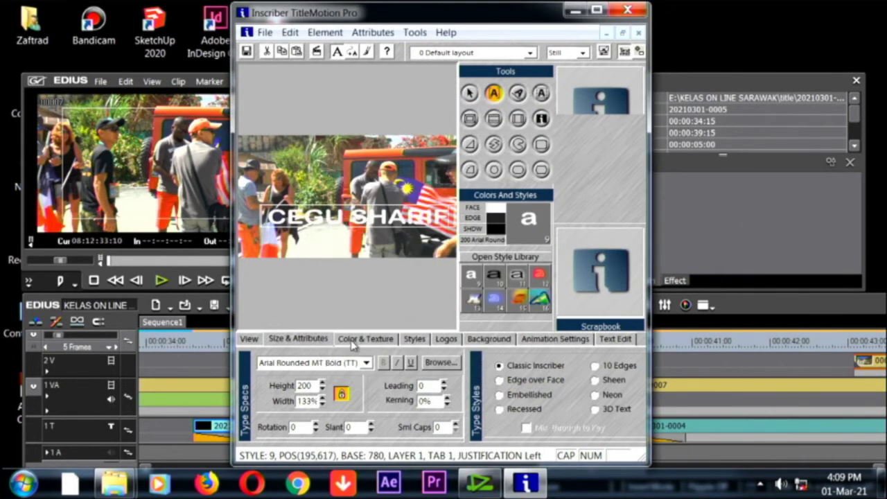
Step: Show the preset text styles available for the name text
click(413, 340)
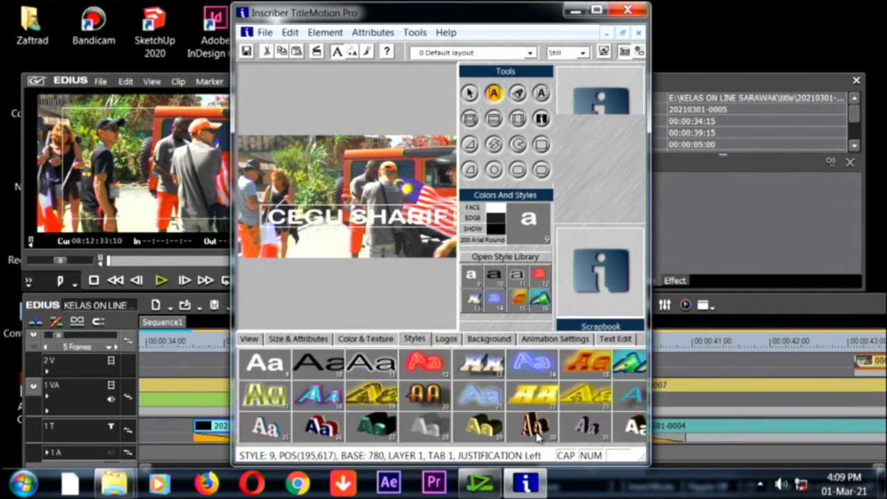